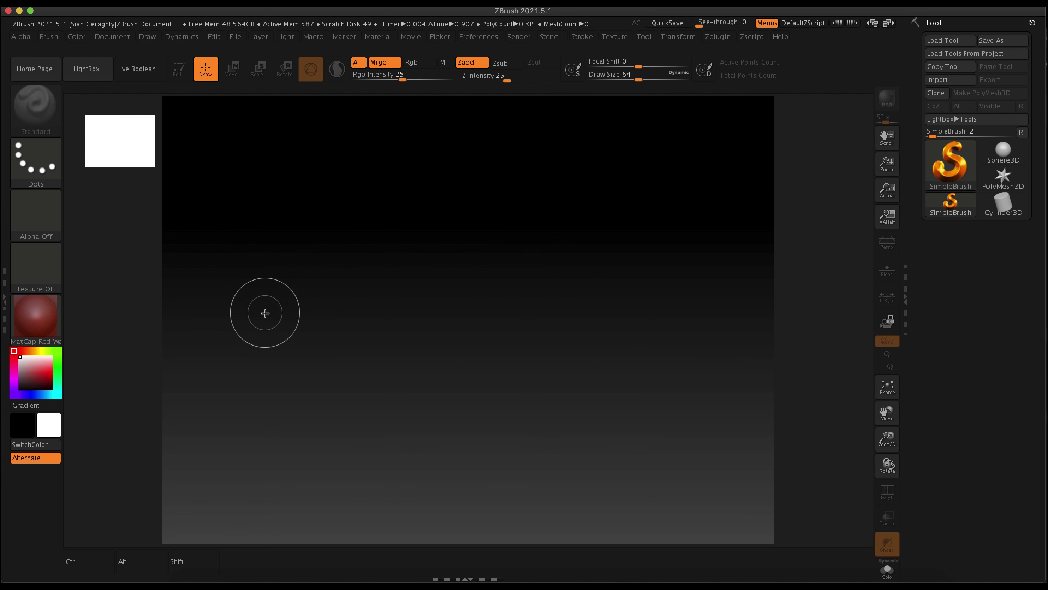
Step: Paint blocky and zigzag strokes, then soft rounded strokes with Alpha 01
mouse_move(251, 245)
left_mouse_down()
mouse_move(279, 236)
mouse_move(448, 223)
mouse_move(345, 366)
mouse_move(655, 287)
mouse_move(609, 372)
mouse_move(723, 397)
mouse_move(706, 382)
left_mouse_up()
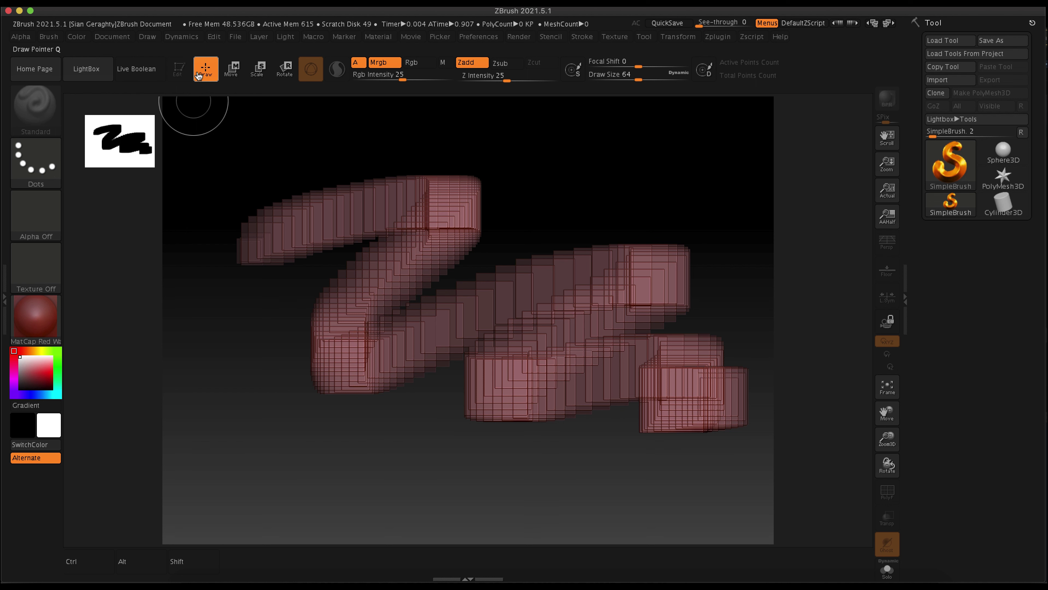
mouse_move(207, 140)
left_mouse_down()
mouse_move(228, 307)
mouse_move(294, 305)
mouse_move(408, 264)
left_mouse_up()
left_click(33, 223)
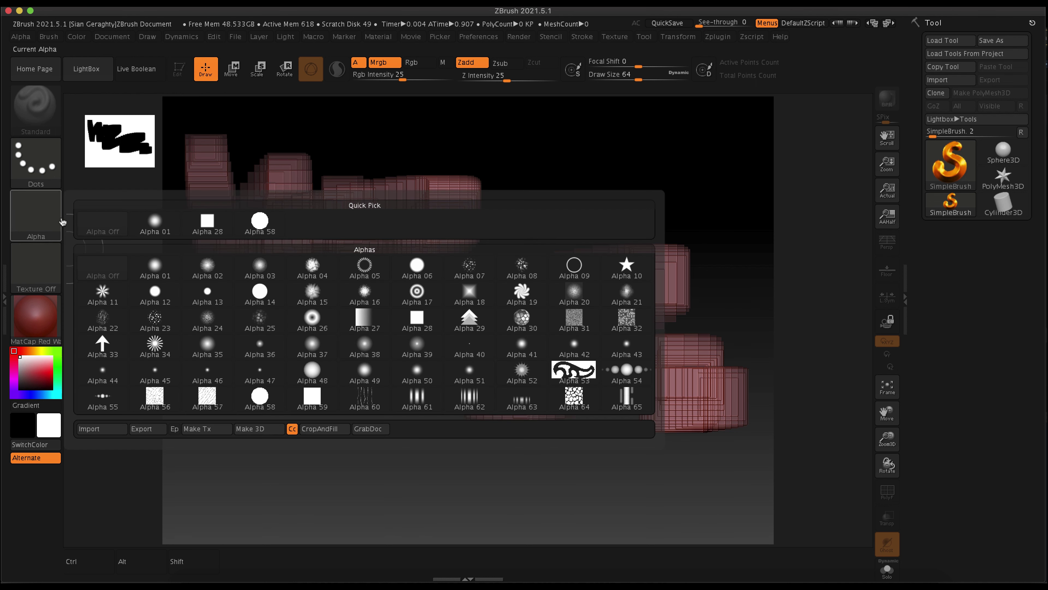
left_click(155, 230)
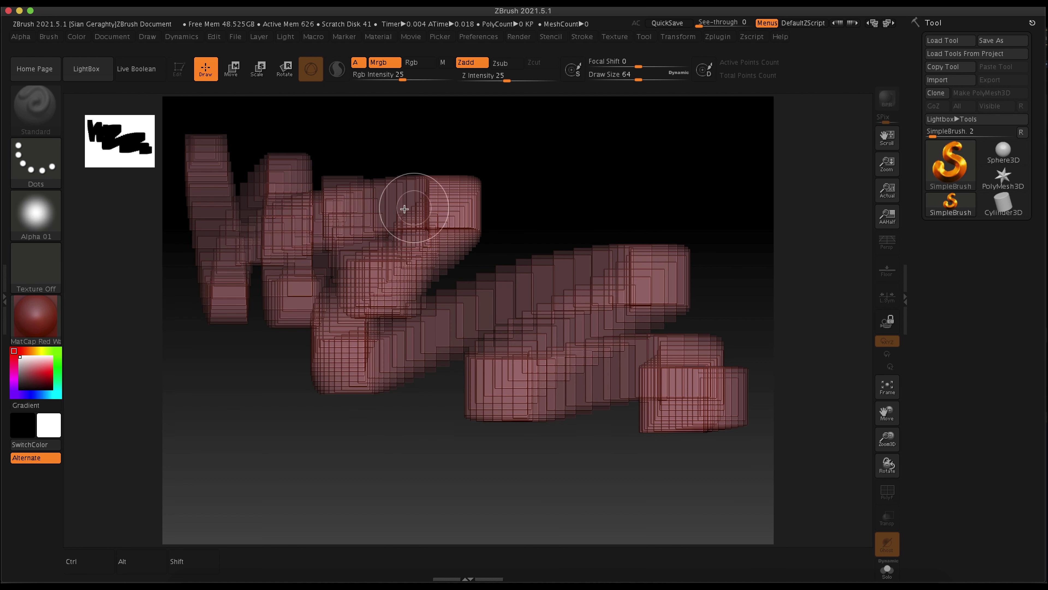
mouse_move(410, 206)
left_mouse_down()
mouse_move(274, 225)
mouse_move(463, 232)
mouse_move(281, 286)
left_mouse_up()
mouse_move(537, 175)
left_mouse_down()
mouse_move(564, 162)
mouse_move(623, 193)
mouse_move(597, 233)
mouse_move(549, 226)
left_mouse_up()
Step: Switch to Alpha 33 and paint two arrow-stamped strokes on the lower canvas
left_click(44, 225)
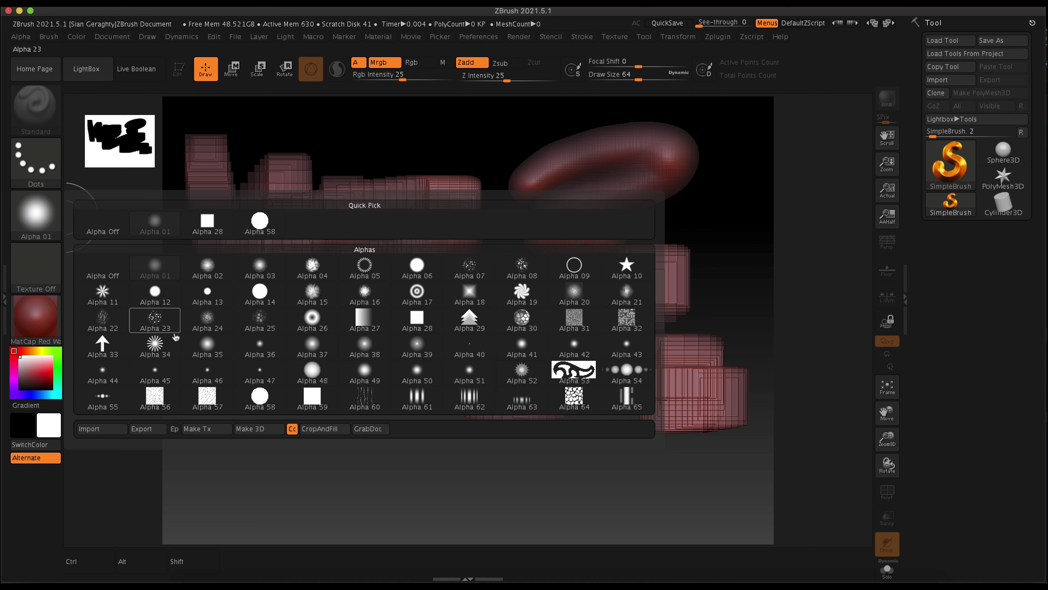
left_click(102, 342)
left_click_drag(291, 430, 282, 323)
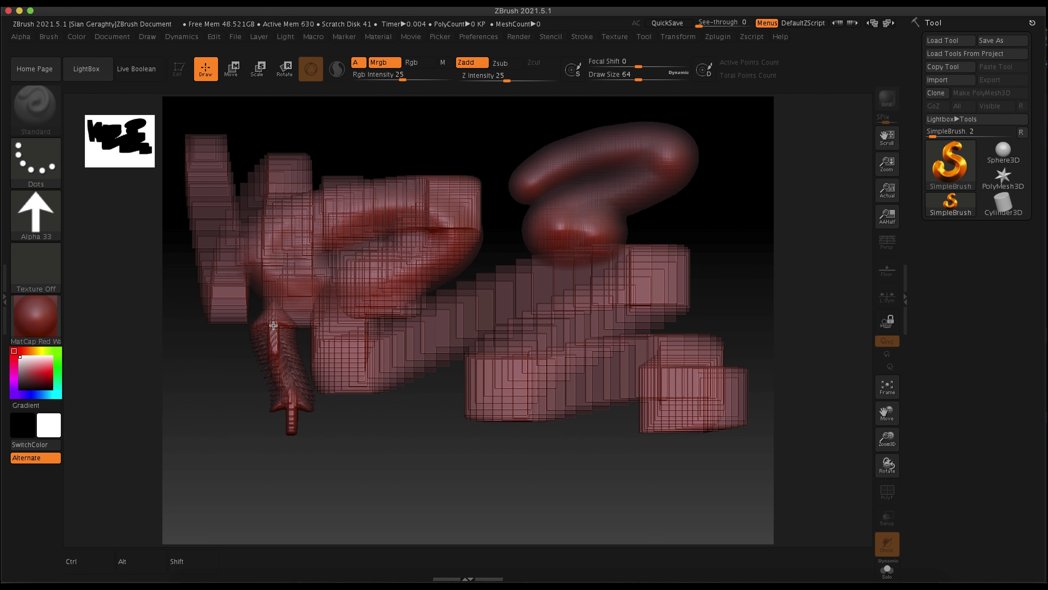
mouse_move(376, 496)
left_mouse_down()
mouse_move(387, 436)
mouse_move(502, 390)
left_mouse_up()
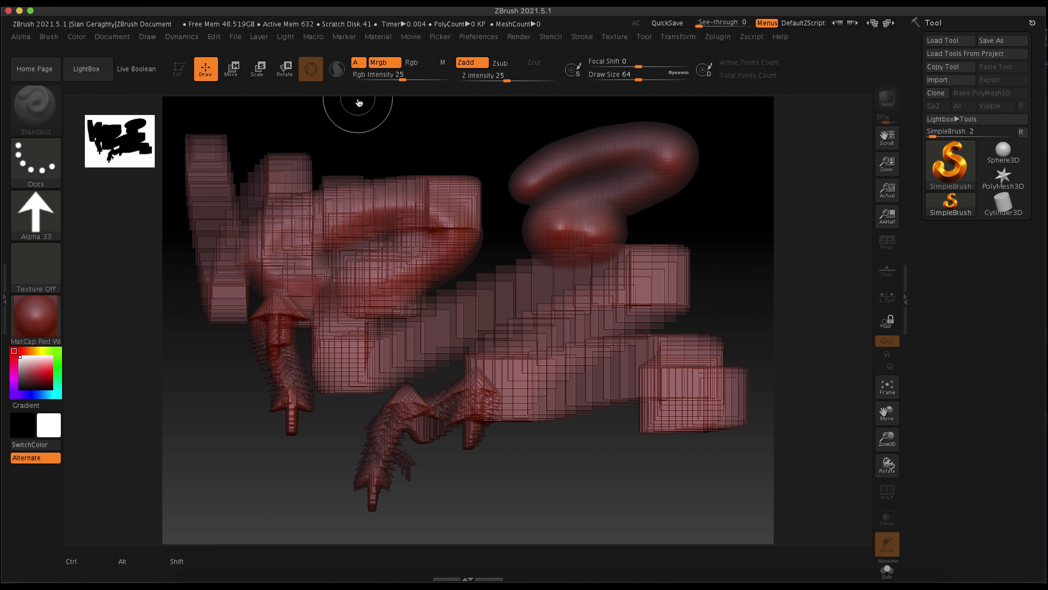
Step: Wipe all strokes with Layer Clear and bring up the tool library
left_click(260, 37)
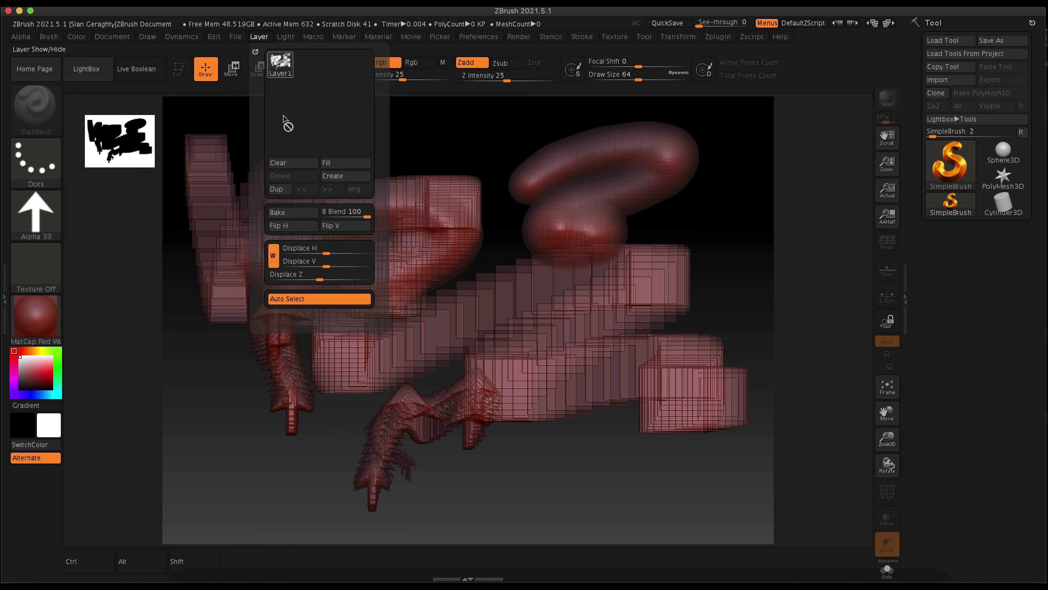
left_click(301, 165)
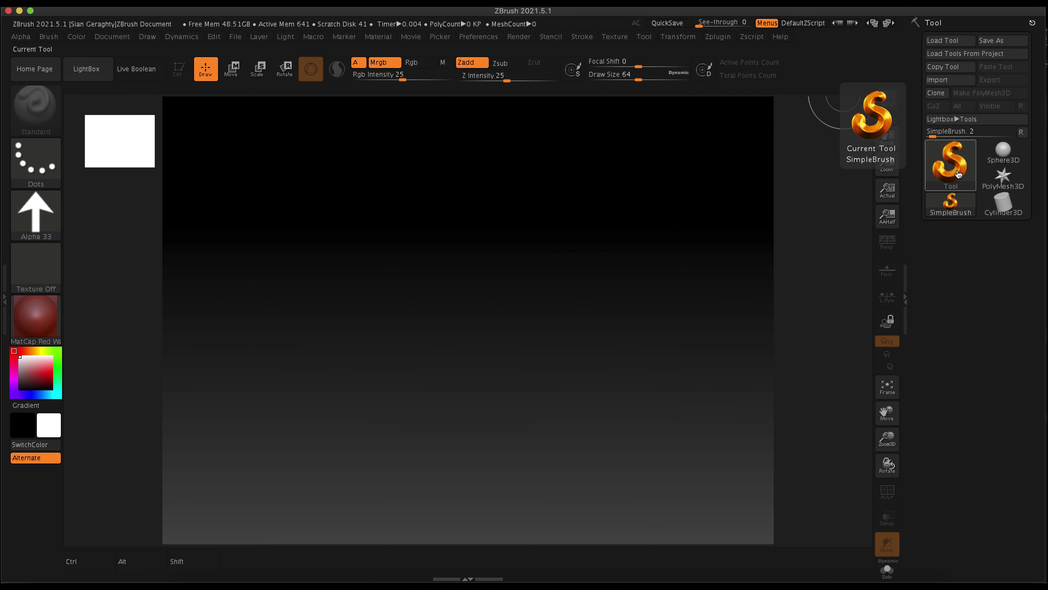
left_click(958, 174)
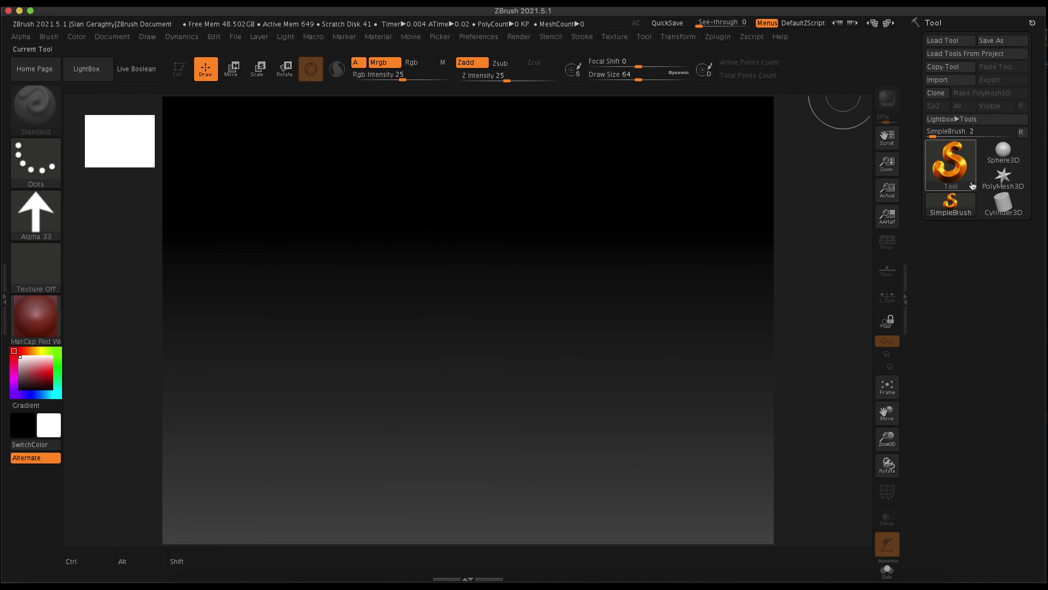
left_click(948, 175)
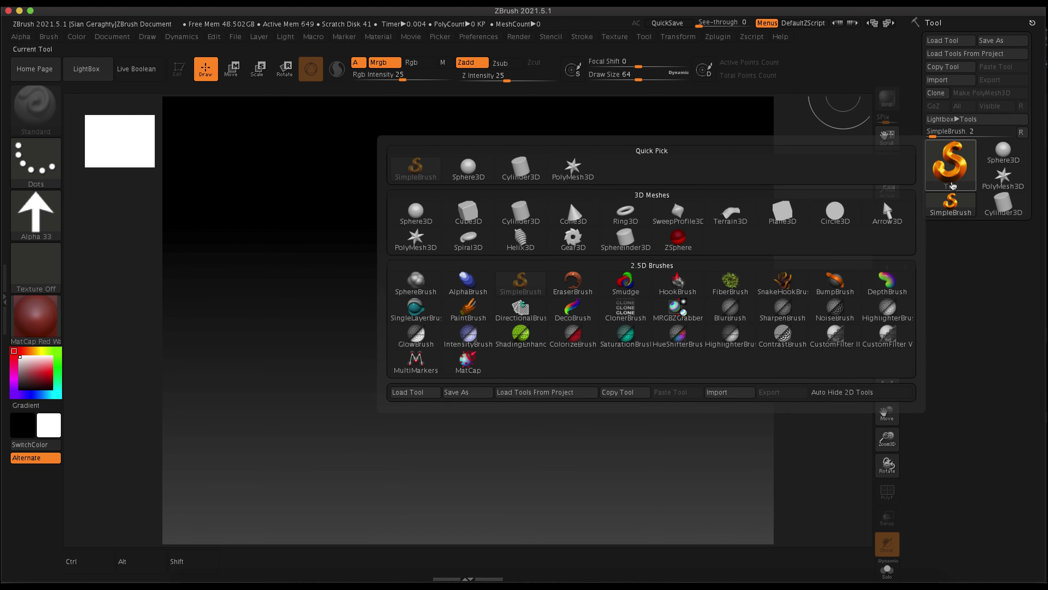
Step: Make Sphere3D the current tool and draw a row of four red spheres
mouse_move(416, 218)
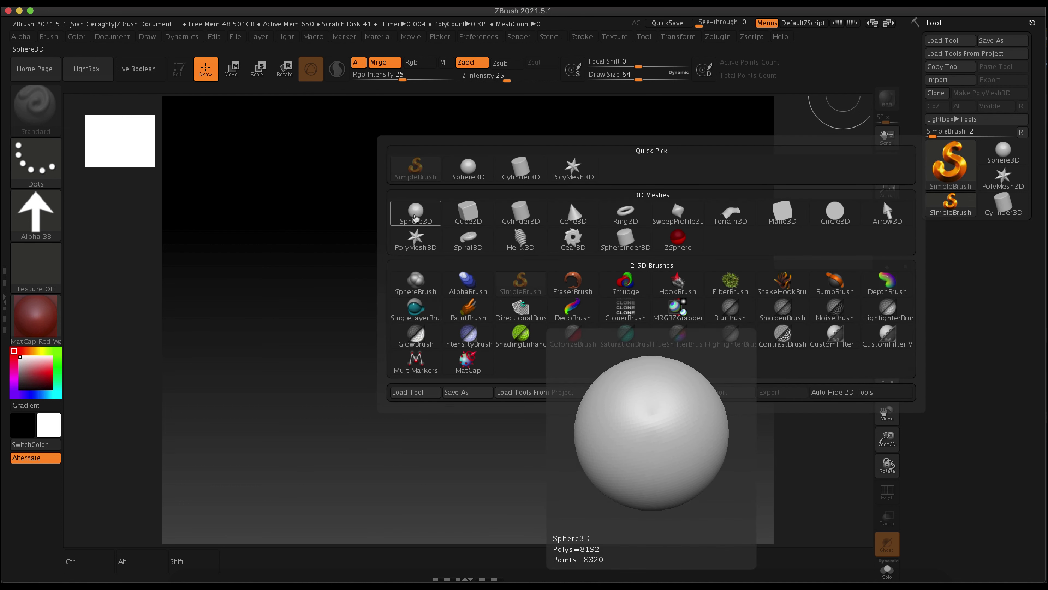
left_click(416, 213)
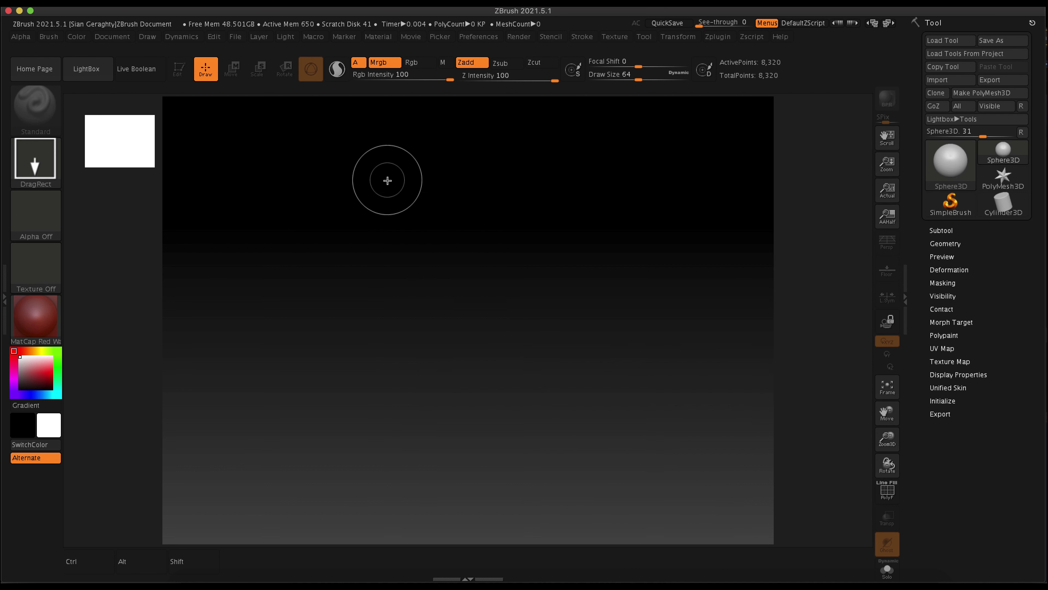
left_click_drag(277, 199, 304, 272)
left_click_drag(412, 241, 504, 300)
left_click_drag(571, 222, 628, 316)
left_click_drag(693, 227, 677, 297)
Step: Add six more overlapping spheres below, plus two smaller spheres at the cluster's top
left_click_drag(517, 375, 536, 417)
left_click_drag(318, 339, 355, 371)
left_click_drag(246, 335, 289, 384)
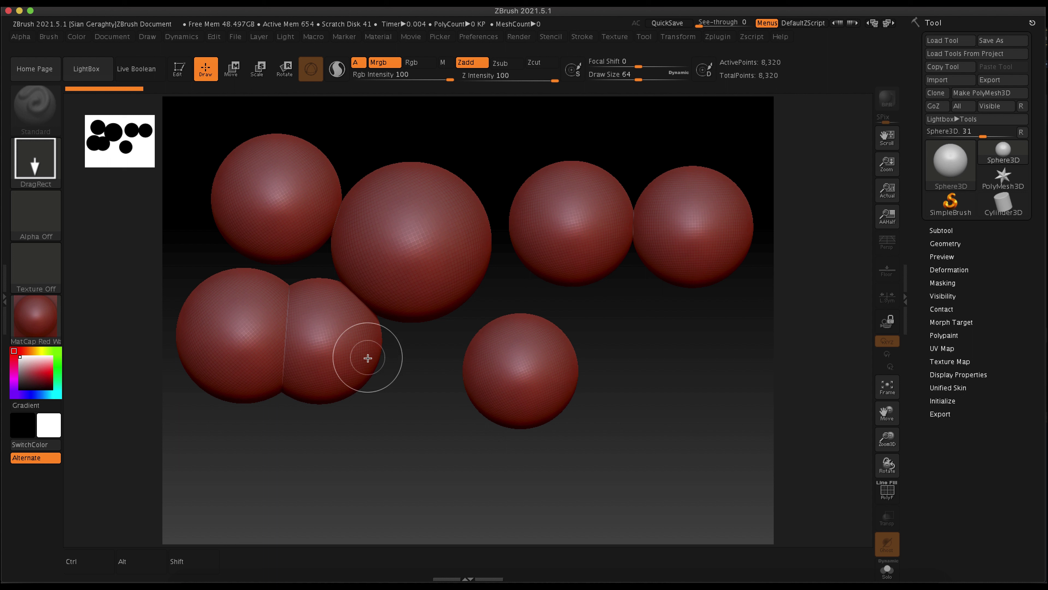
left_click_drag(429, 300, 475, 356)
left_click_drag(526, 309, 553, 382)
left_click_drag(549, 229, 524, 220)
left_click_drag(489, 186, 508, 219)
left_click_drag(431, 182, 435, 219)
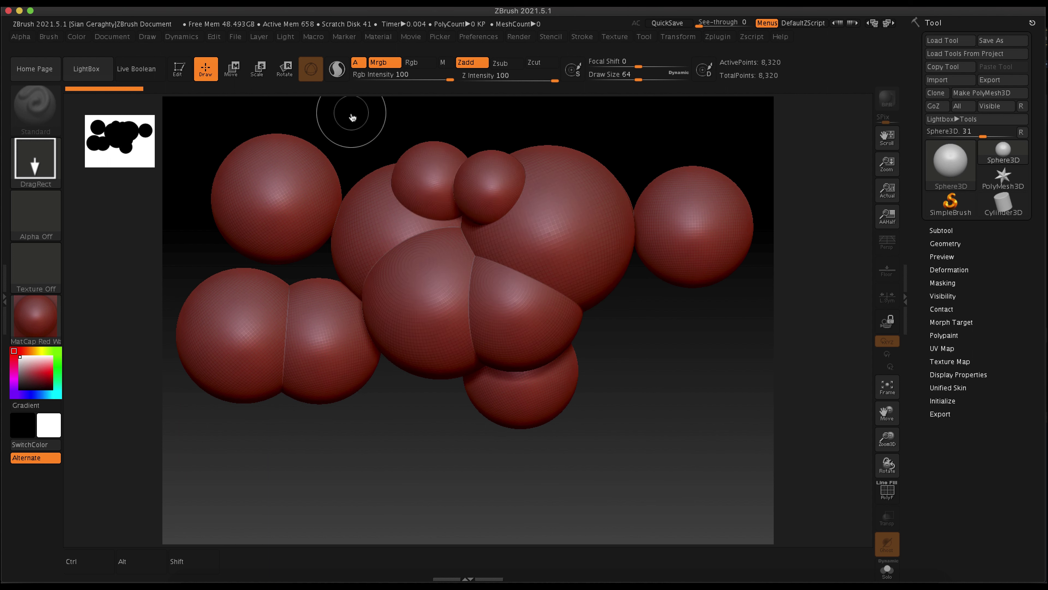
left_click(178, 72)
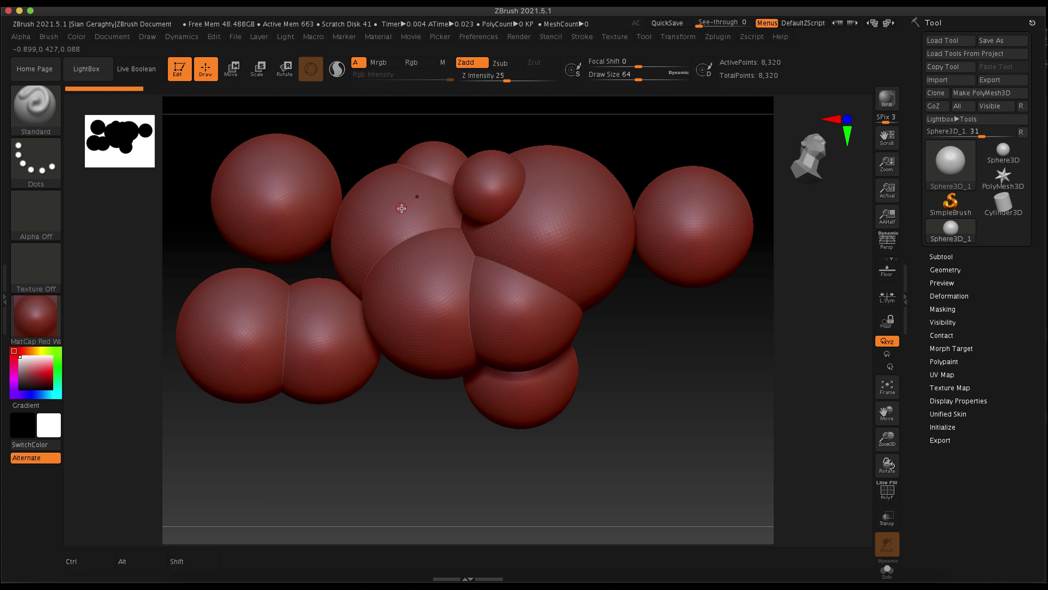
left_click(846, 119)
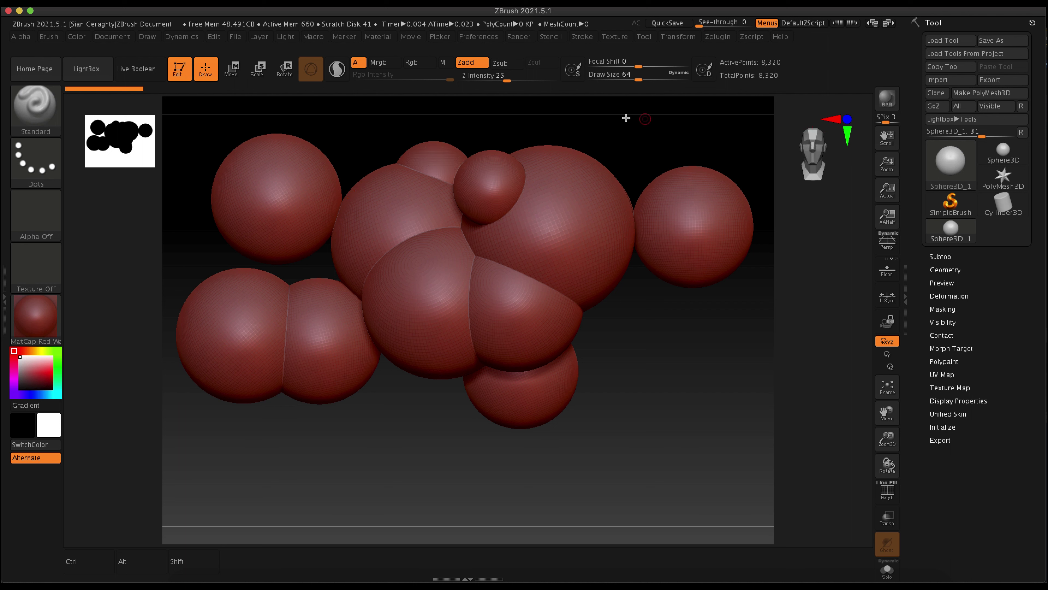
left_click(182, 71)
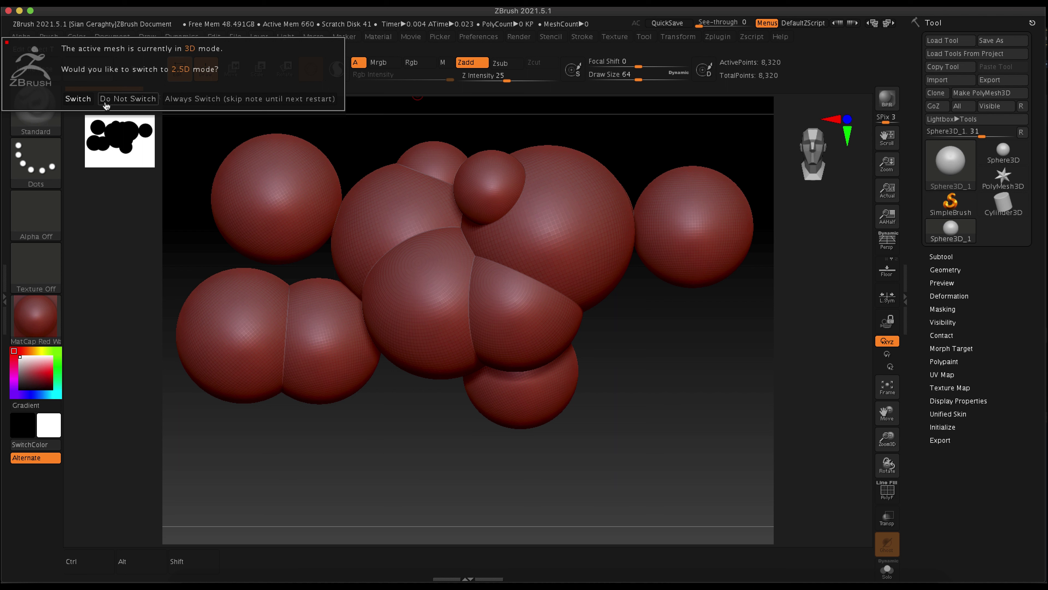
left_click(79, 99)
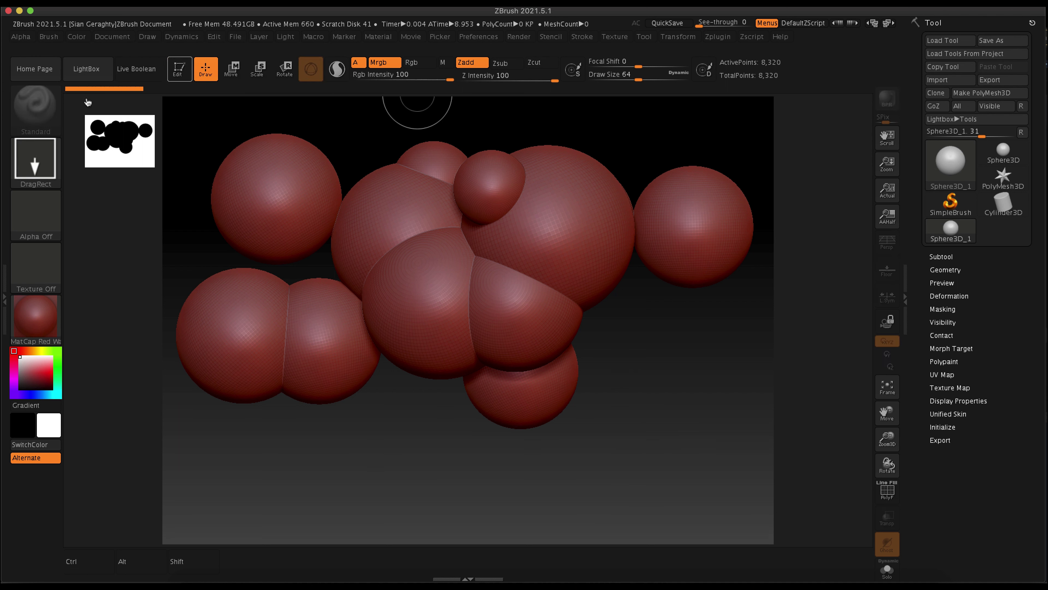
Step: Clear the sphere cluster and draw one large sphere in the canvas centre
left_click(259, 37)
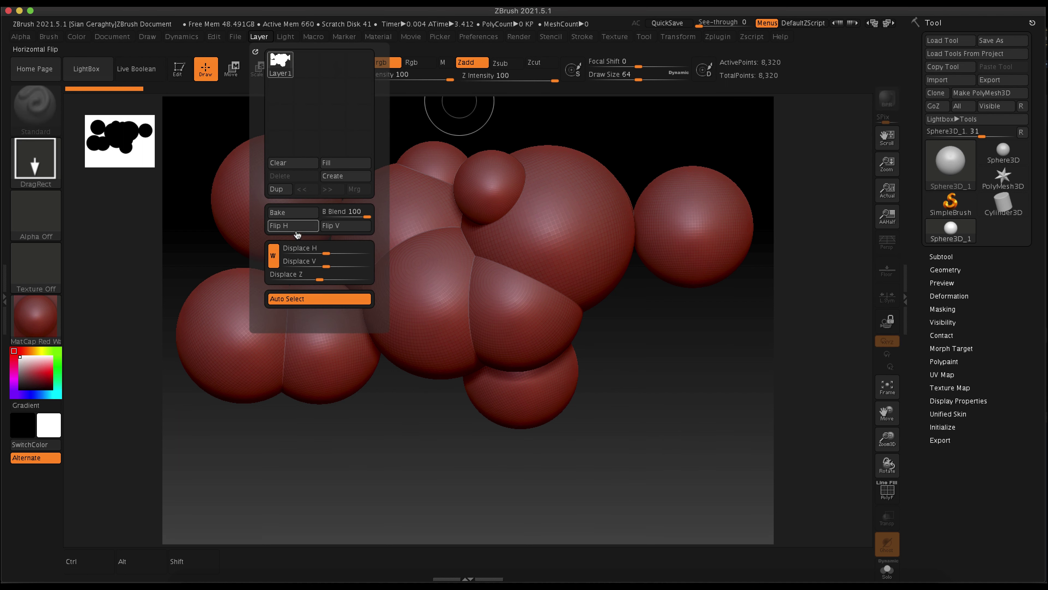
left_click(288, 164)
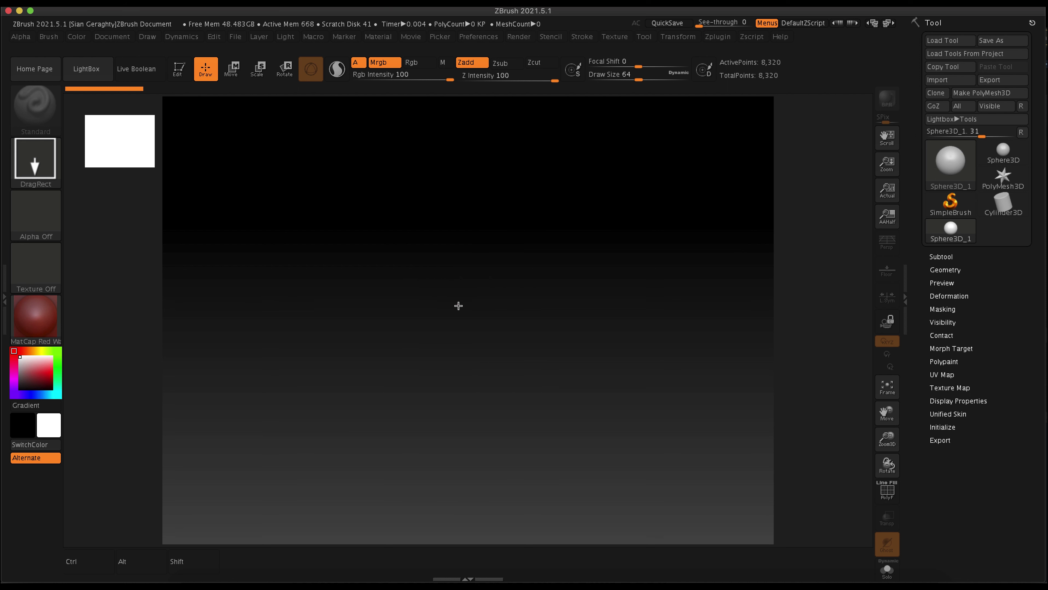
left_click_drag(457, 304, 458, 101)
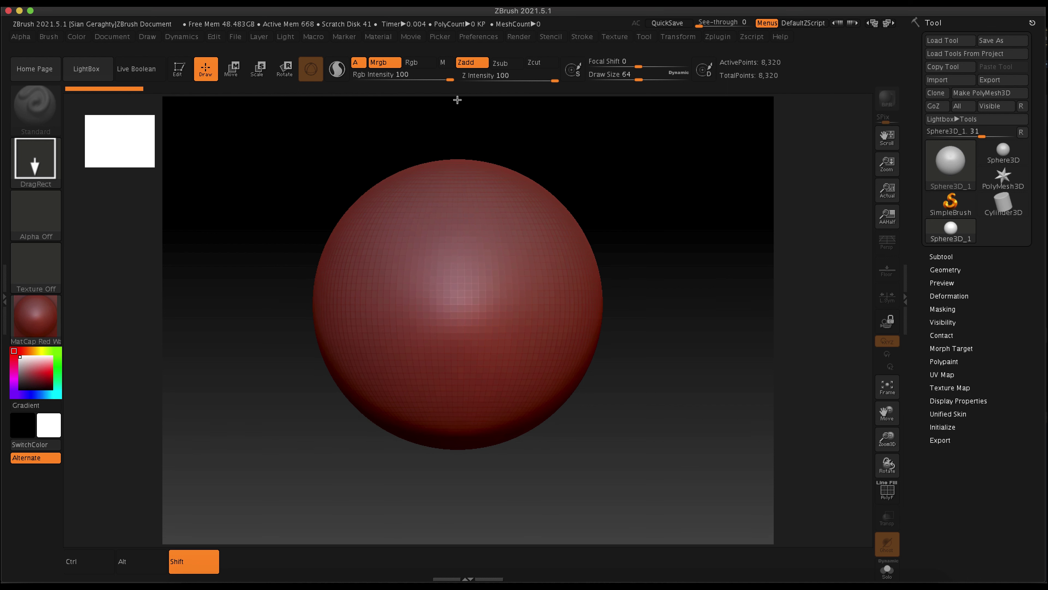
left_click_drag(457, 100, 456, 99, "shift")
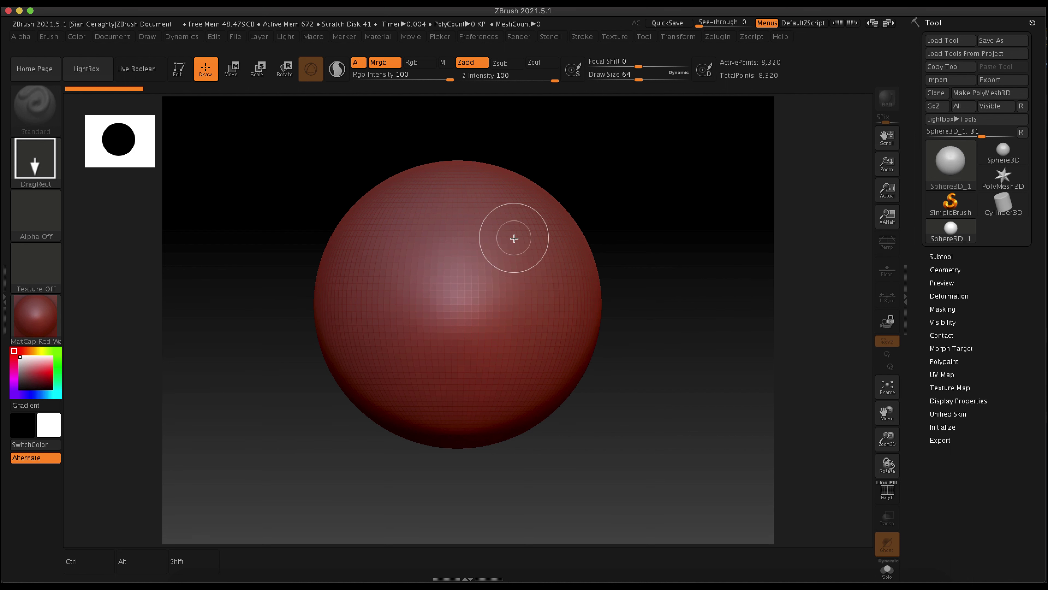
Step: Clear the sphere, switch to Cube3D and draw a square-on test cube at the centre
key("ctrl+n")
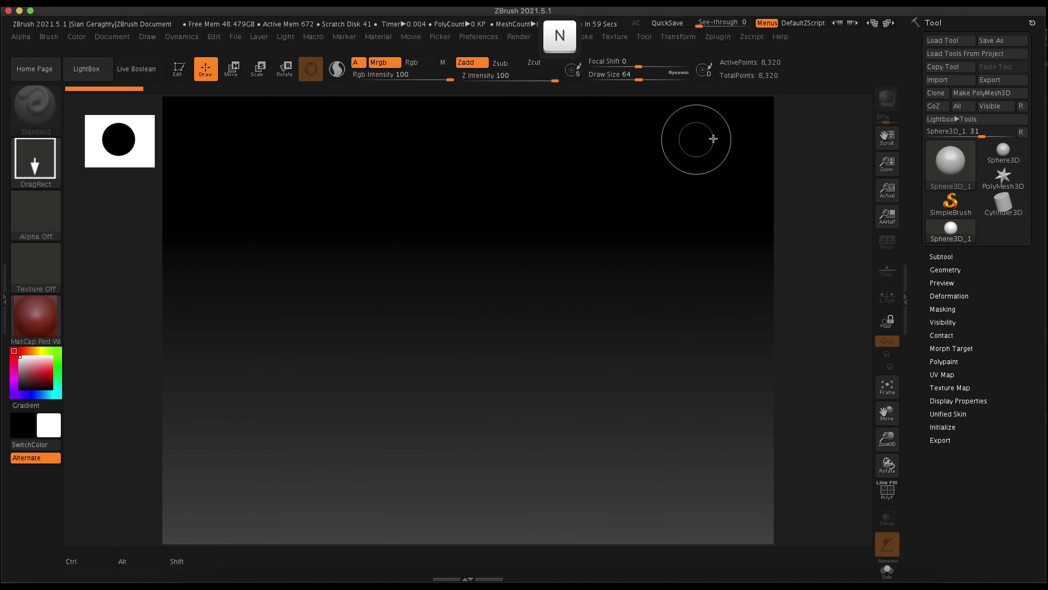
left_click(948, 163)
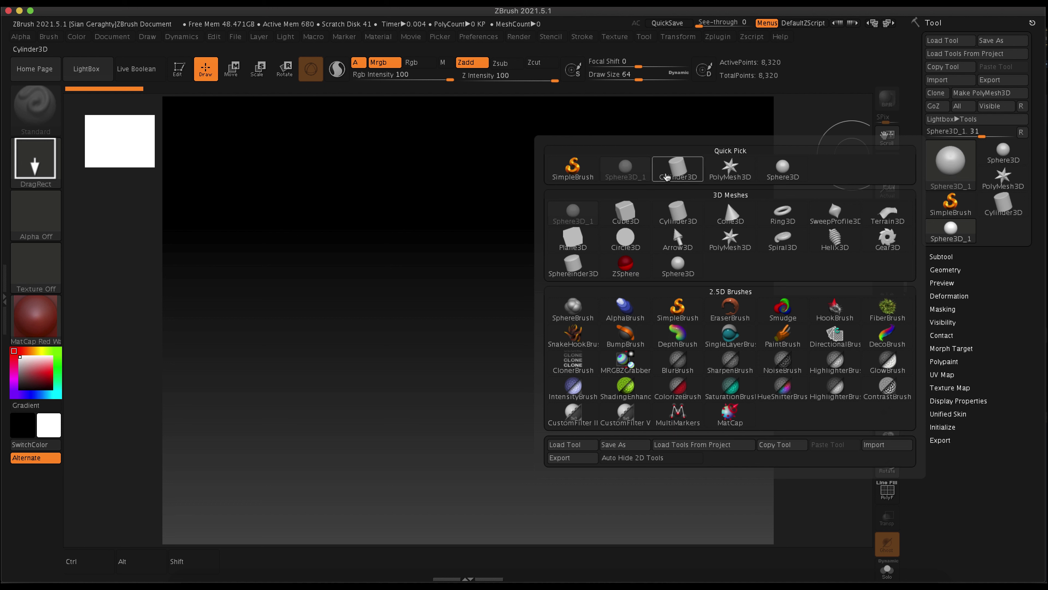
left_click(621, 215)
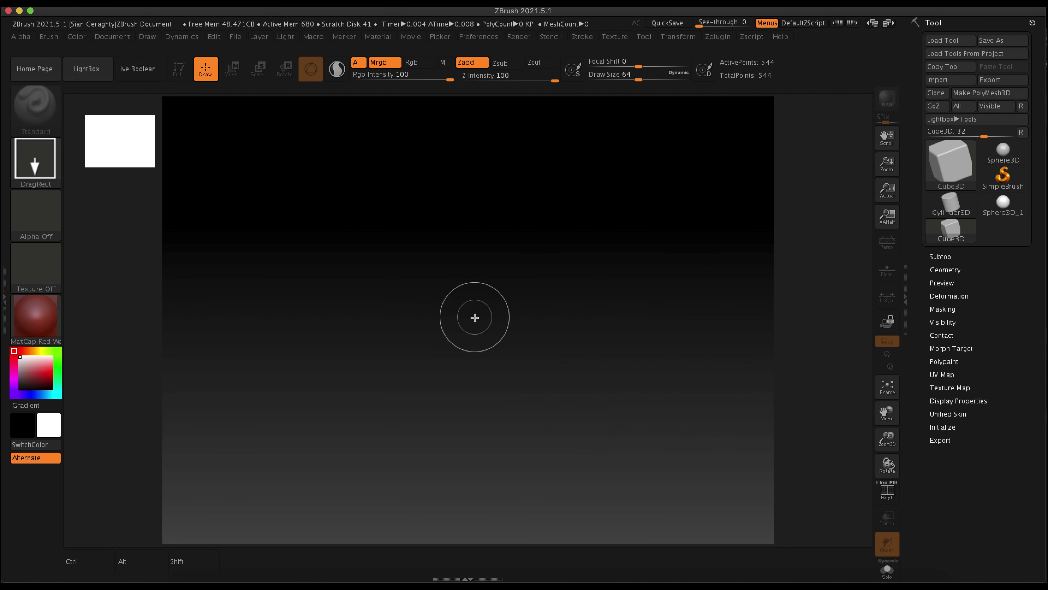
left_click_drag(475, 317, 502, 148)
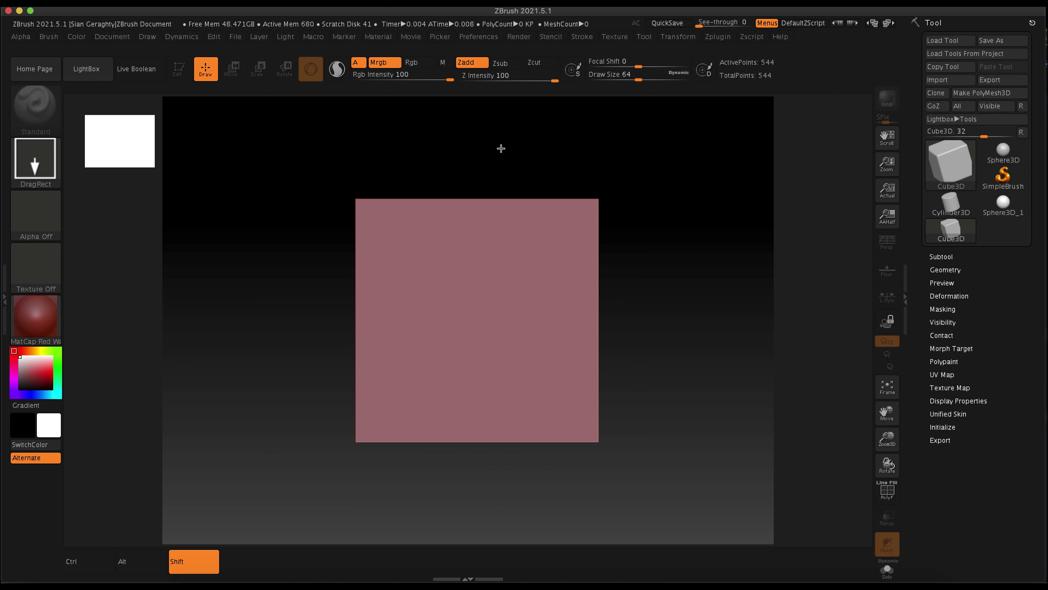
left_click_drag(500, 148, 491, 145)
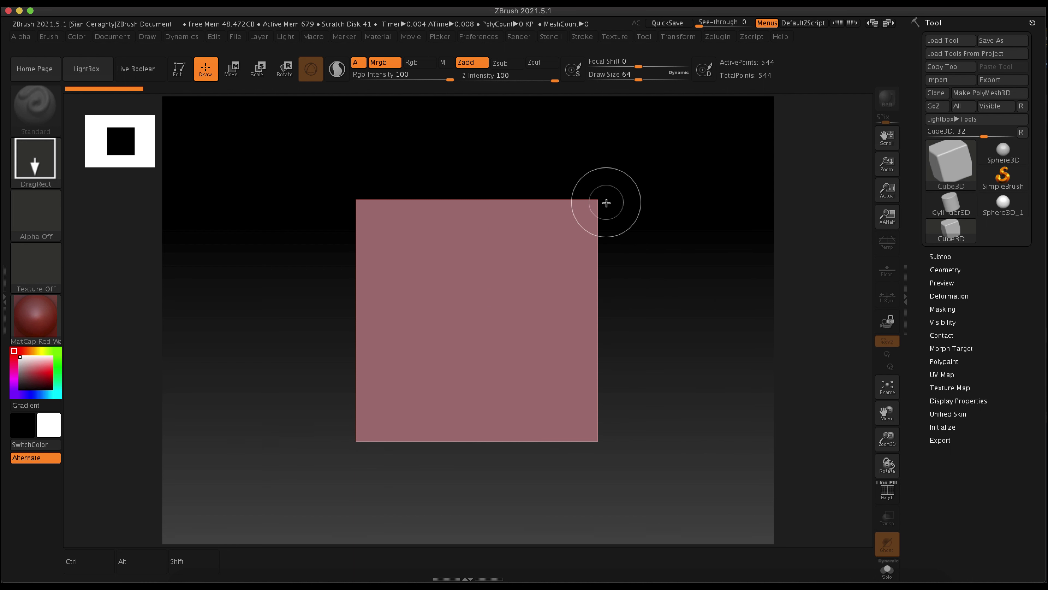
Step: Clear the cube, switch back to Sphere3D and draw a large centred sphere
key("n")
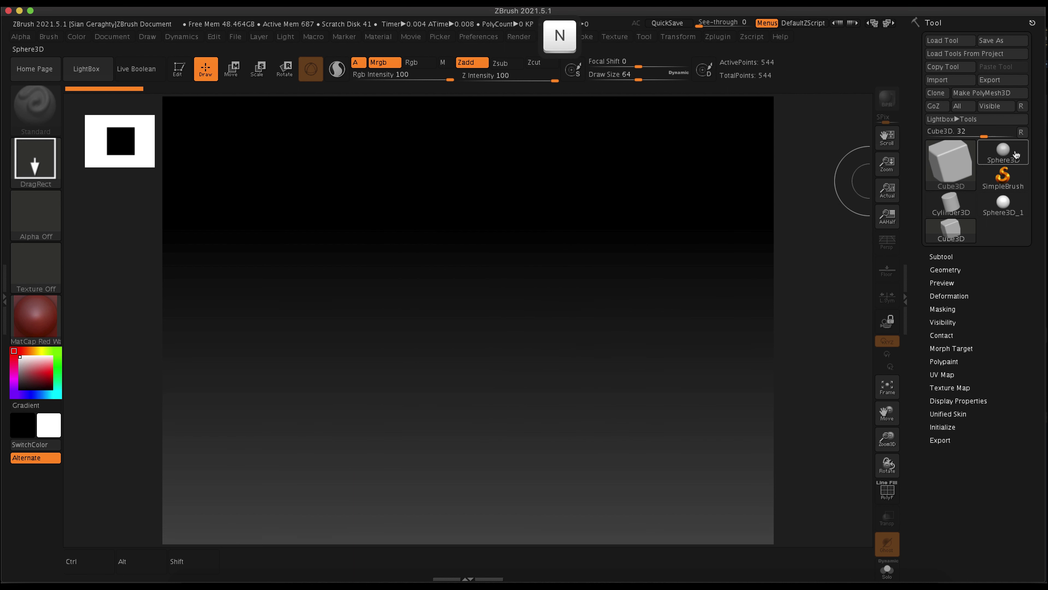
left_click(1003, 152)
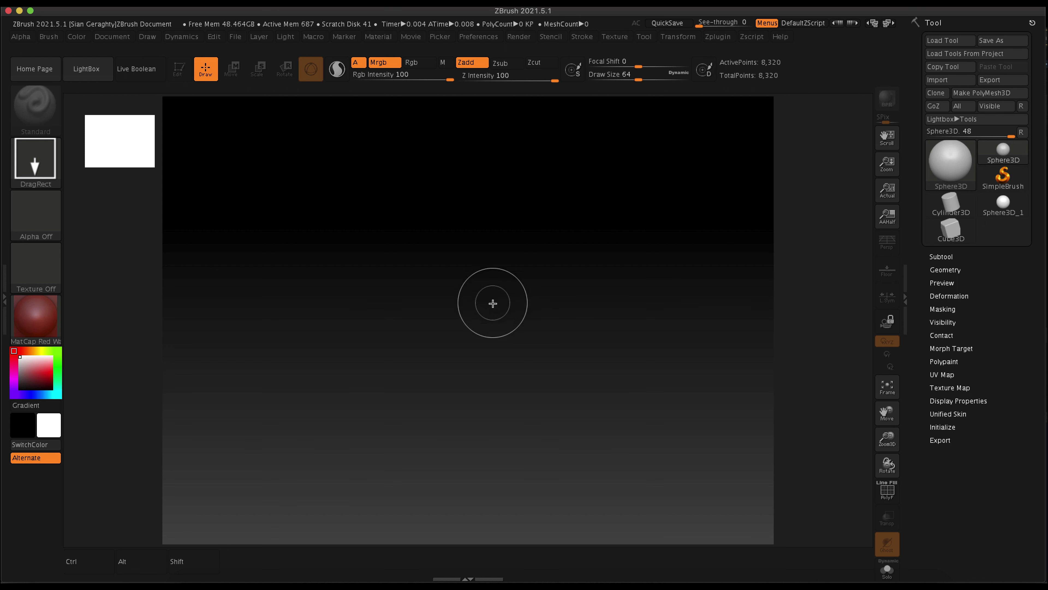
mouse_move(468, 311)
left_mouse_down()
mouse_move(456, 164)
mouse_move(484, 94)
mouse_move(470, 103)
left_mouse_up()
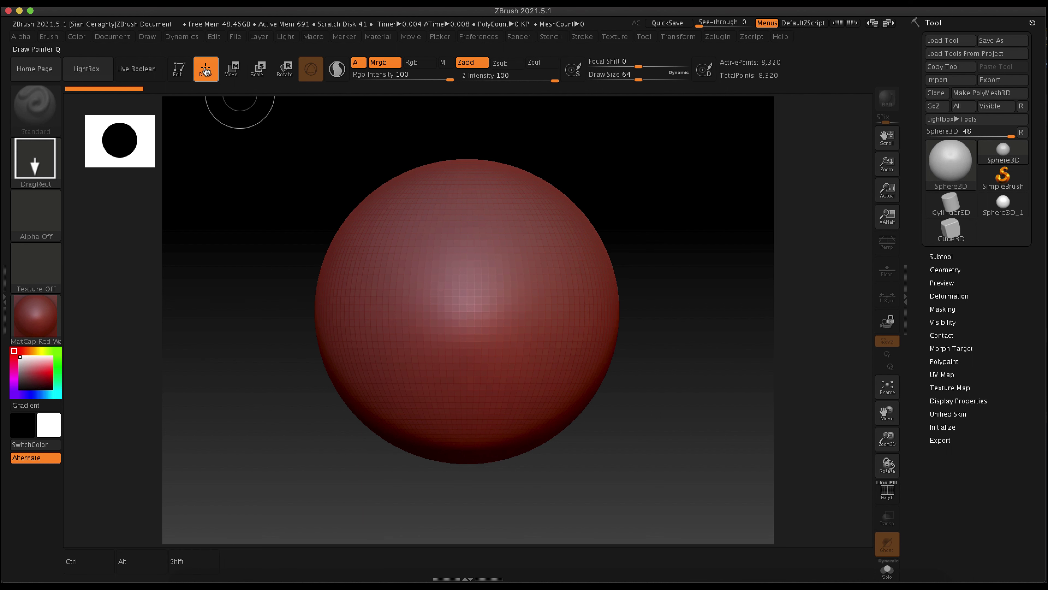
Step: Enter Edit mode, convert the sphere with Make PolyMesh3D, and expand its Subtool list
left_click(178, 73)
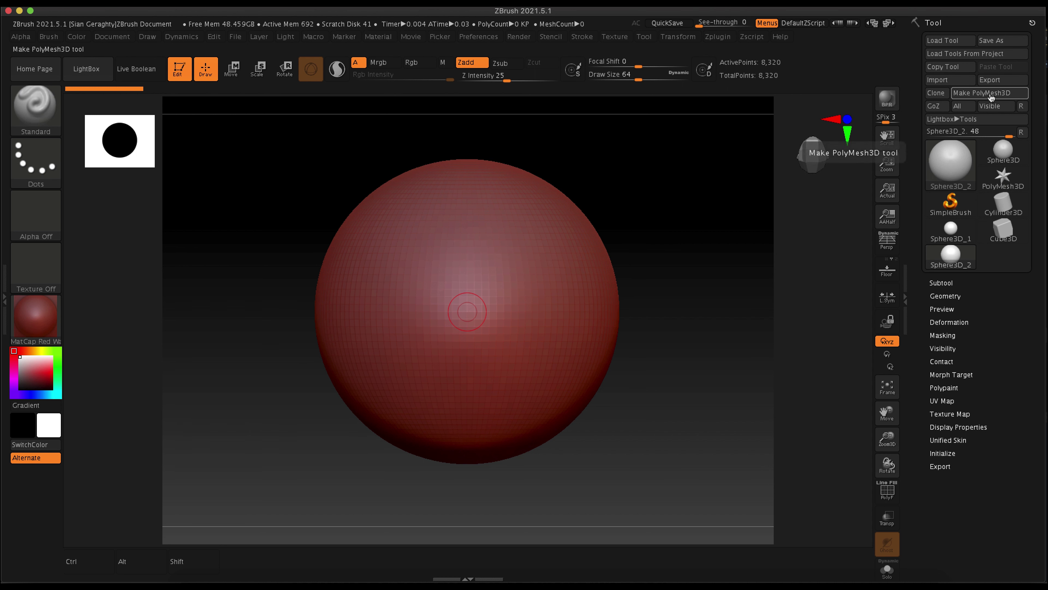
left_click(1009, 95)
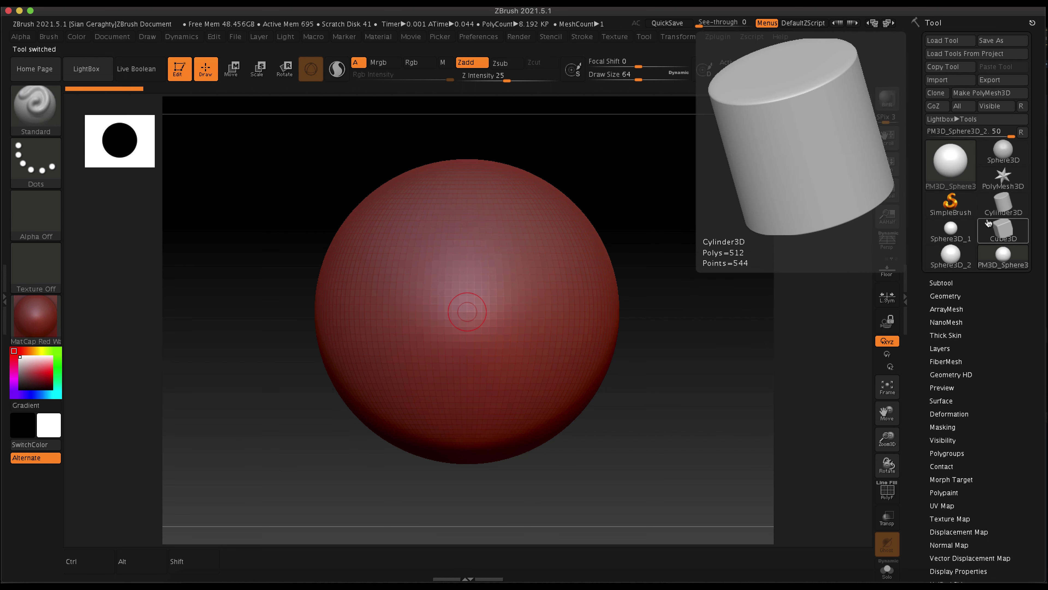
left_click(949, 282)
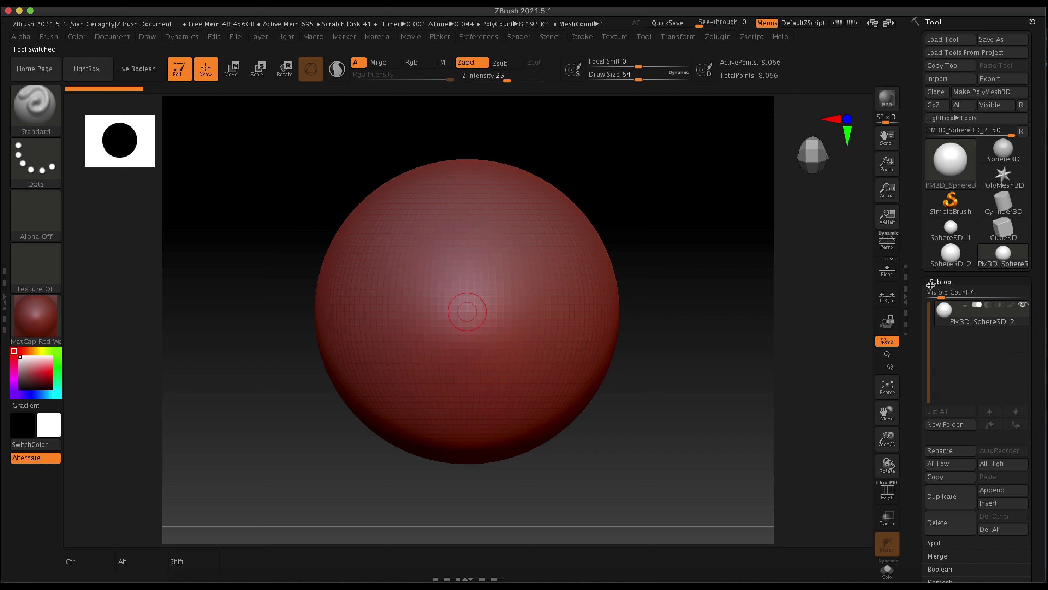
scroll(921, 281, "down", 3)
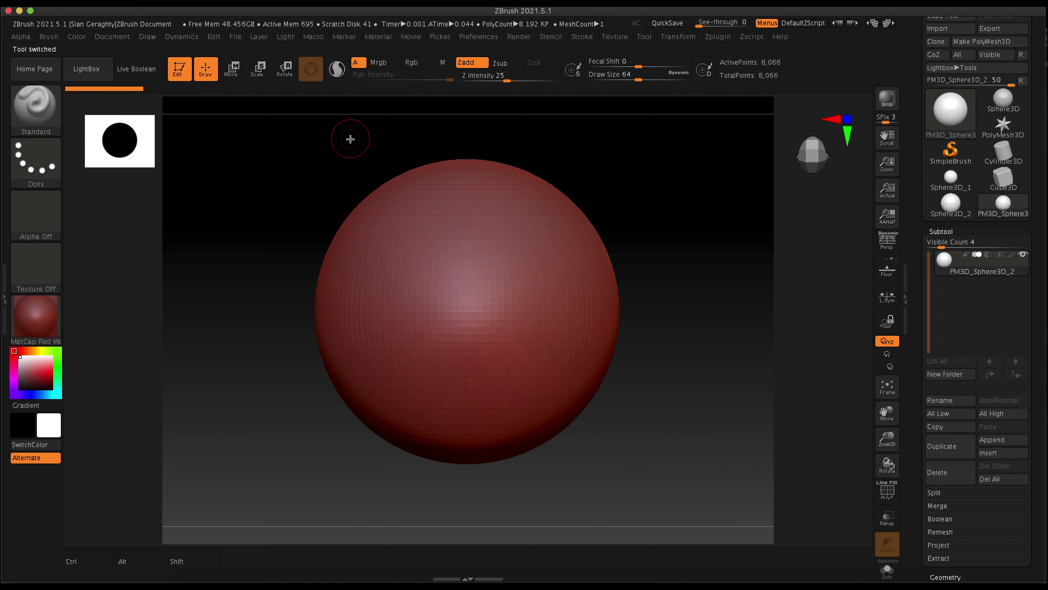
Step: Sculpt two raised diagonal strokes across the sphere's front with the Standard brush
mouse_move(330, 289)
left_mouse_down()
mouse_move(375, 344)
mouse_move(590, 274)
mouse_move(473, 316)
left_mouse_up()
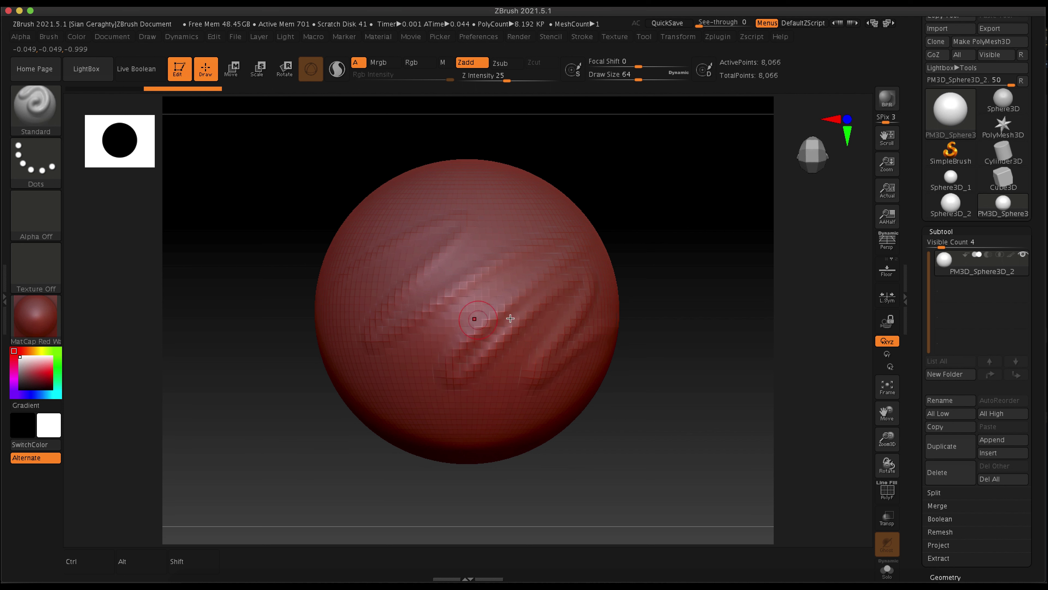
left_click_drag(447, 256, 512, 283)
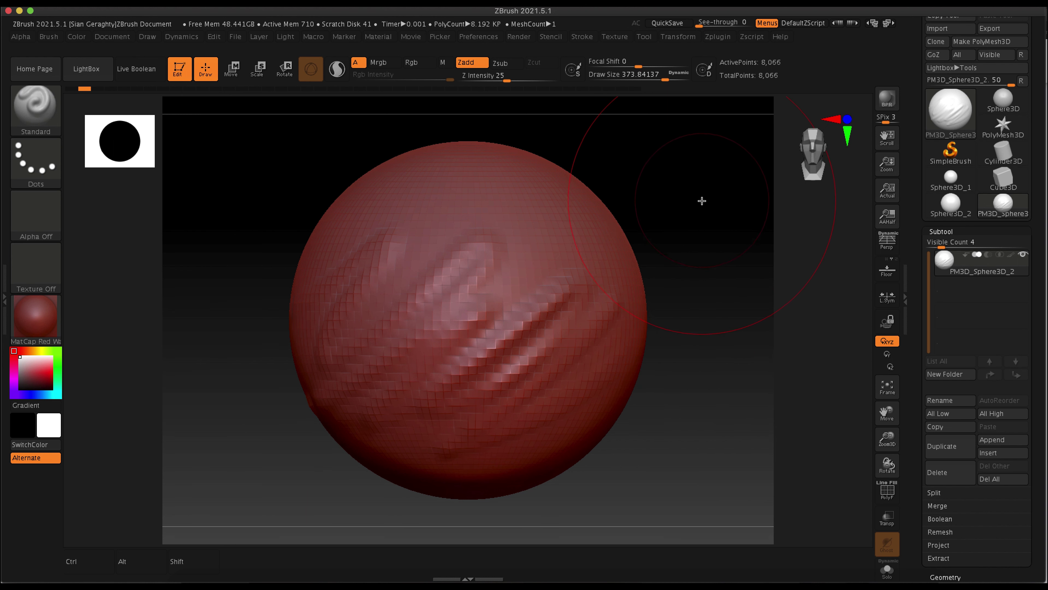
Step: Reduce the brush Draw Size to about 220 and set Focal Shift to -5
key("s")
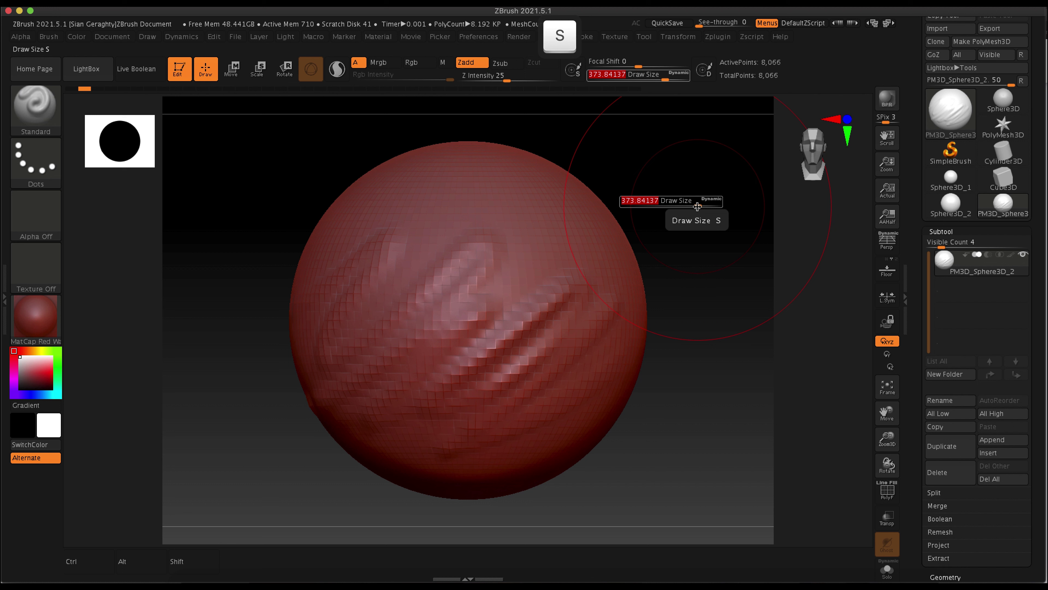
mouse_move(700, 202)
left_mouse_down()
mouse_move(670, 203)
mouse_move(683, 202)
left_mouse_up()
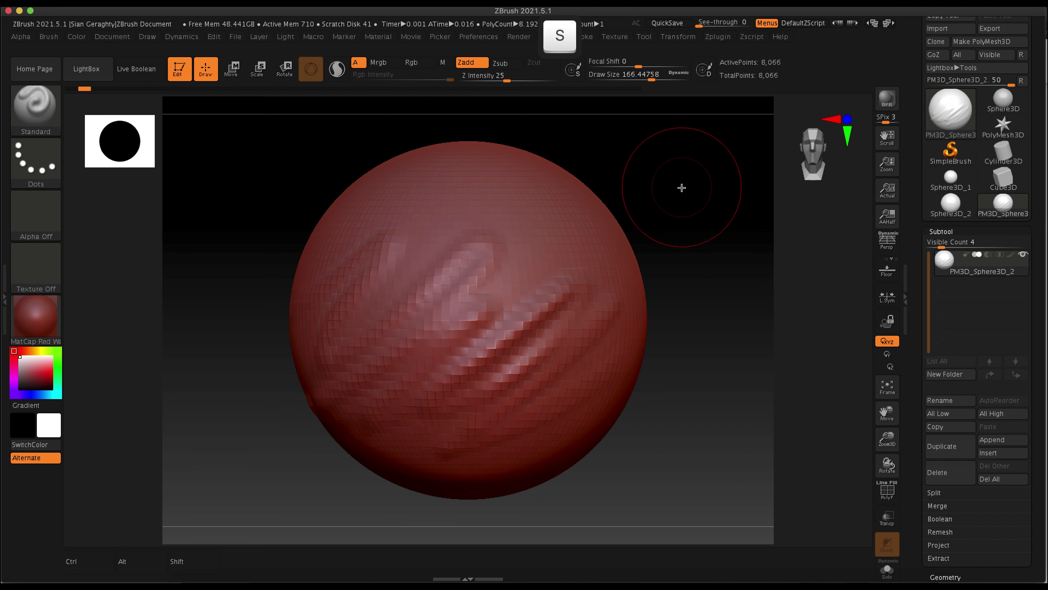
key("s")
key("s")
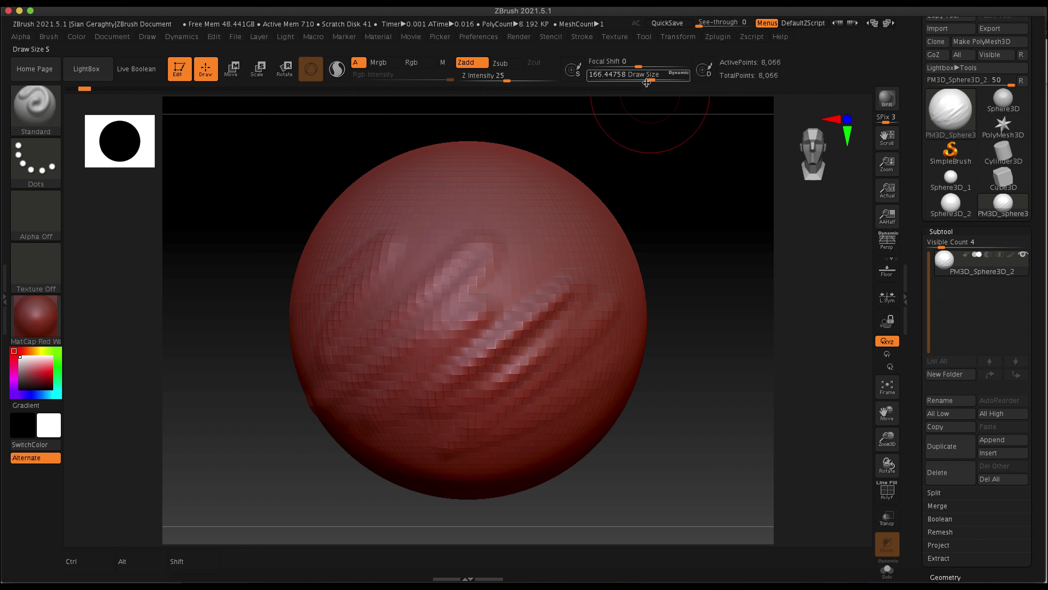
mouse_move(651, 81)
left_mouse_down()
mouse_move(603, 81)
mouse_move(656, 81)
mouse_move(602, 67)
mouse_move(634, 66)
left_mouse_up()
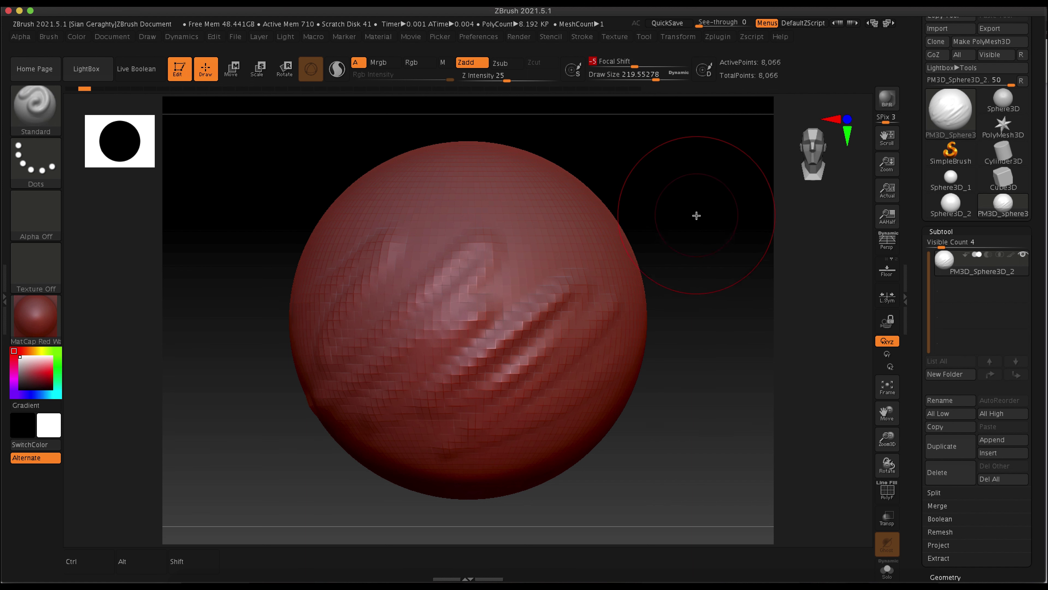
Step: Turn the sphere to its smooth side, sculpt a stroke and accept discarding the undo history
left_click_drag(705, 201, 626, 210)
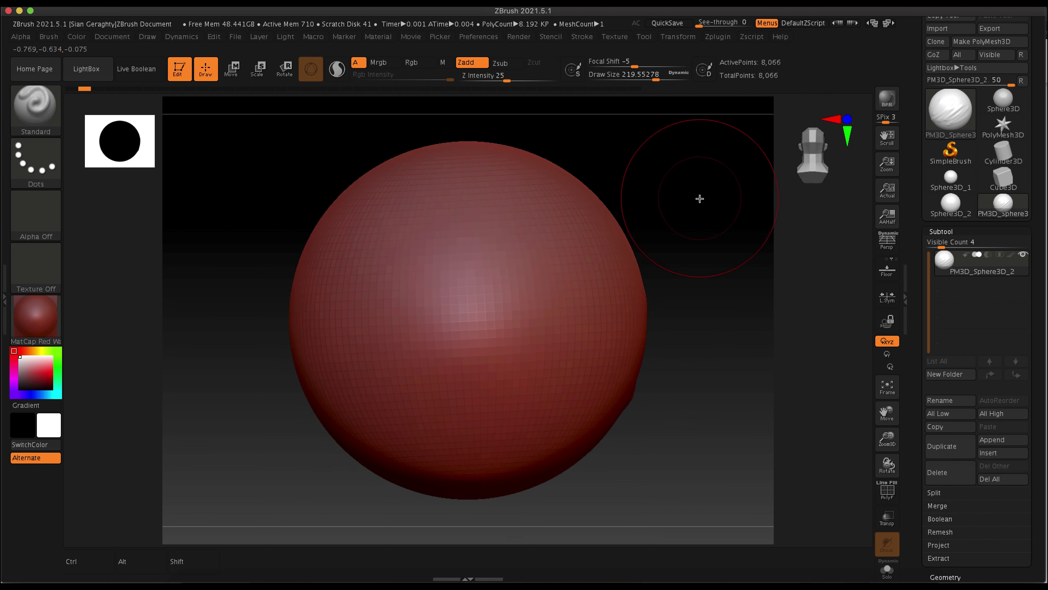
mouse_move(697, 196)
left_mouse_down()
mouse_move(615, 202)
mouse_move(629, 179)
left_mouse_up()
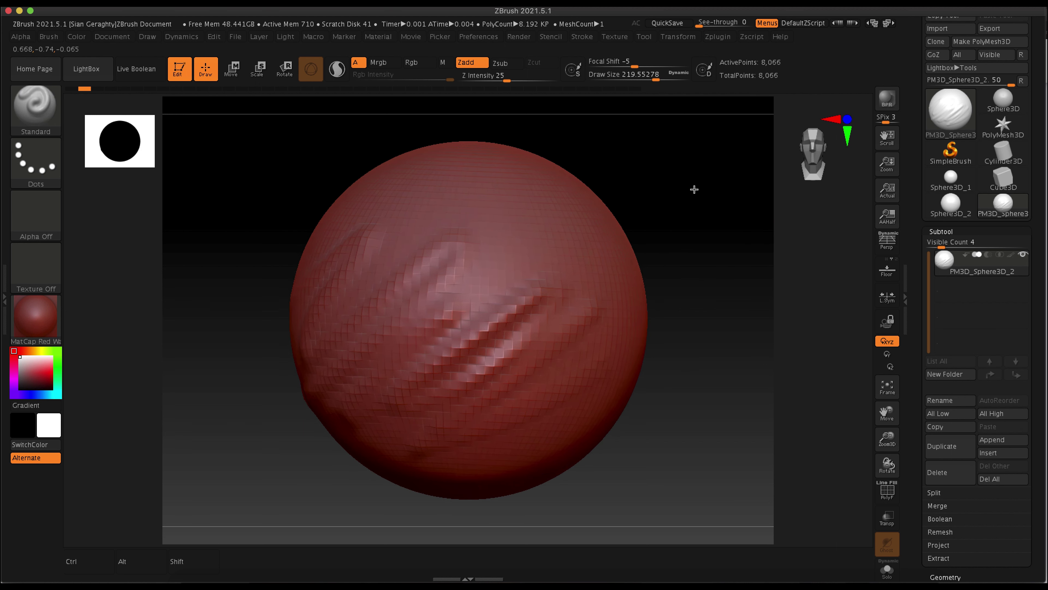
mouse_move(692, 187)
left_mouse_down()
mouse_move(592, 187)
mouse_move(657, 165)
mouse_move(628, 188)
mouse_move(628, 178)
mouse_move(702, 175)
left_mouse_up()
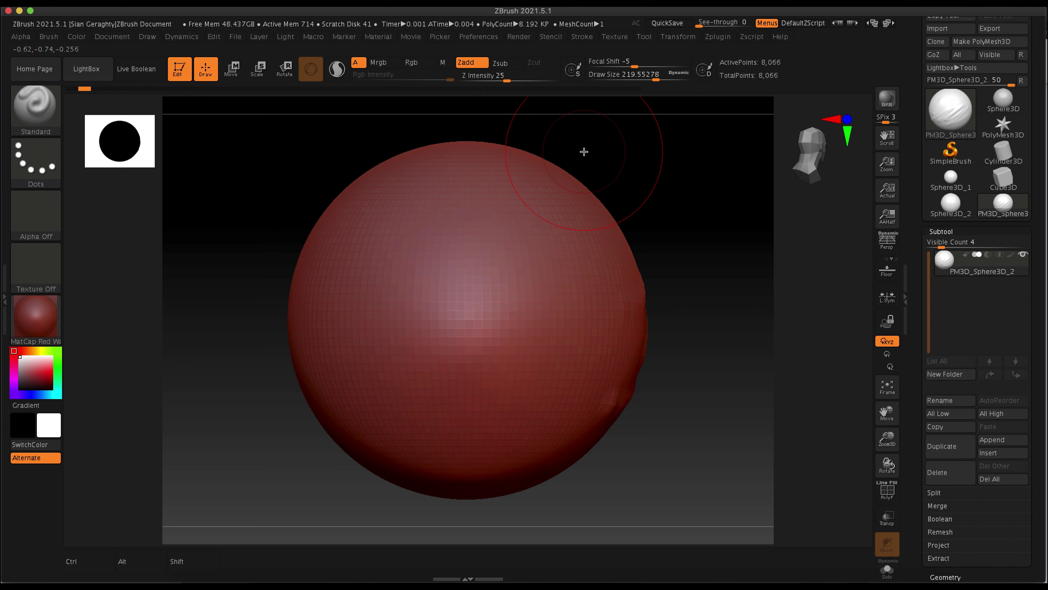
mouse_move(527, 171)
left_mouse_down()
mouse_move(381, 326)
mouse_move(543, 170)
left_mouse_up()
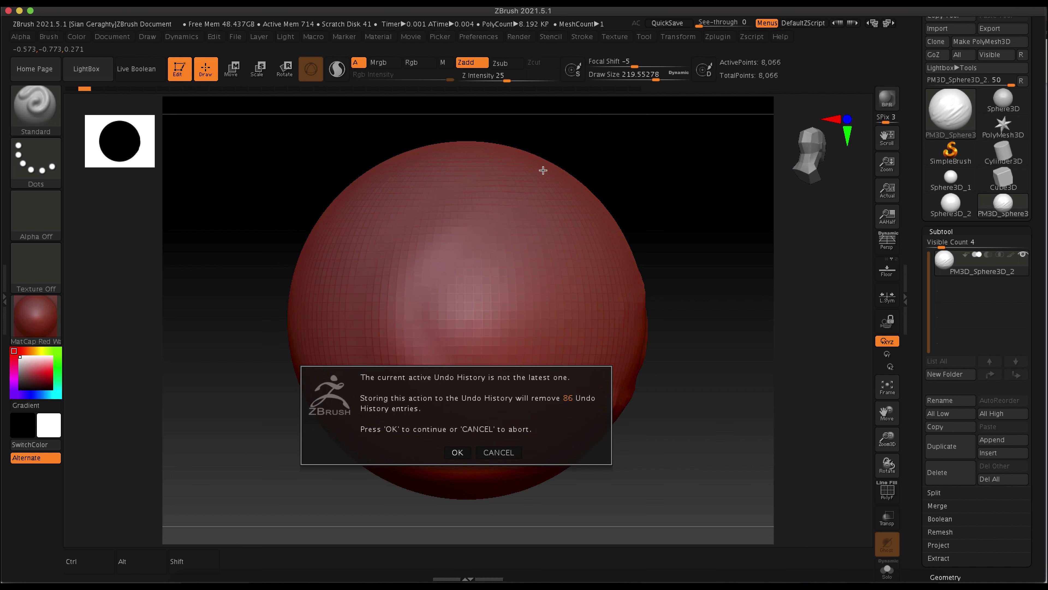
left_click(456, 453)
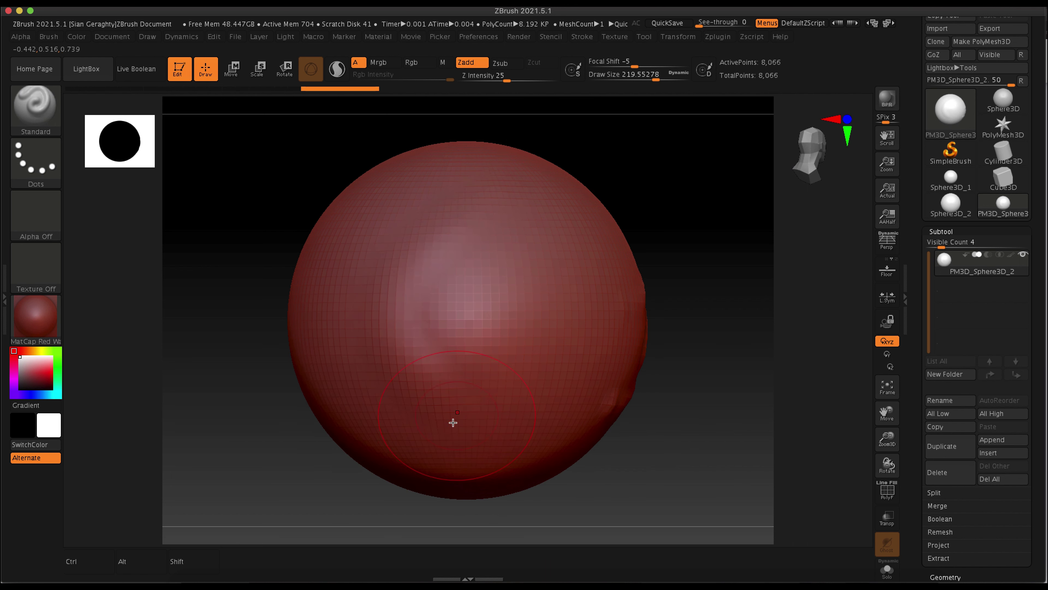
Step: Carve a vertical stroke and a diagonal crease through the centre, then orbit to inspect
mouse_move(462, 223)
left_mouse_down()
mouse_move(428, 371)
mouse_move(462, 438)
left_mouse_up()
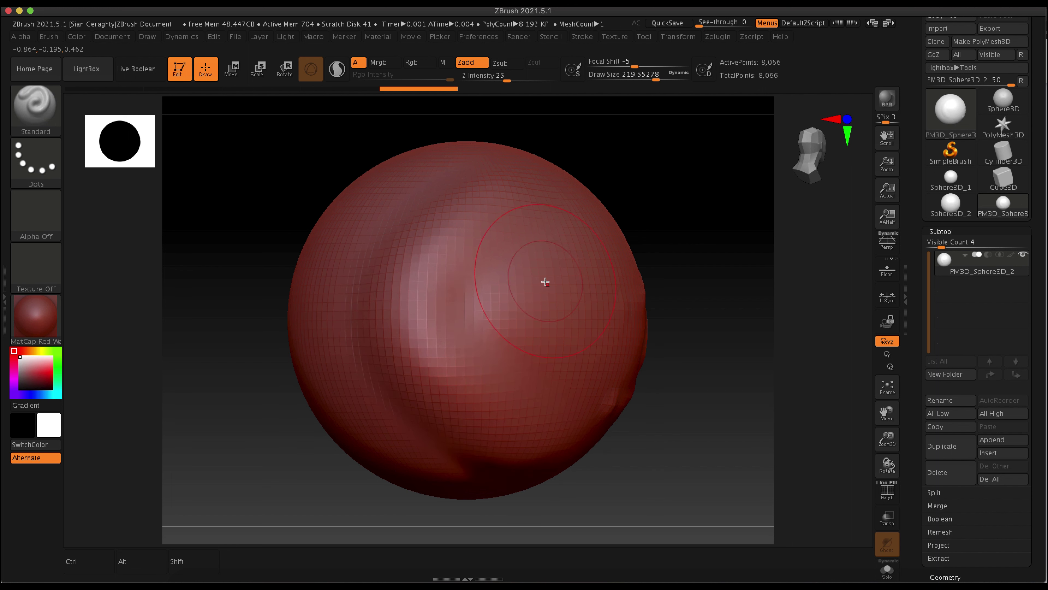
left_click_drag(394, 321, 511, 223)
mouse_move(591, 161)
left_mouse_down()
mouse_move(573, 168)
mouse_move(674, 119)
left_mouse_up()
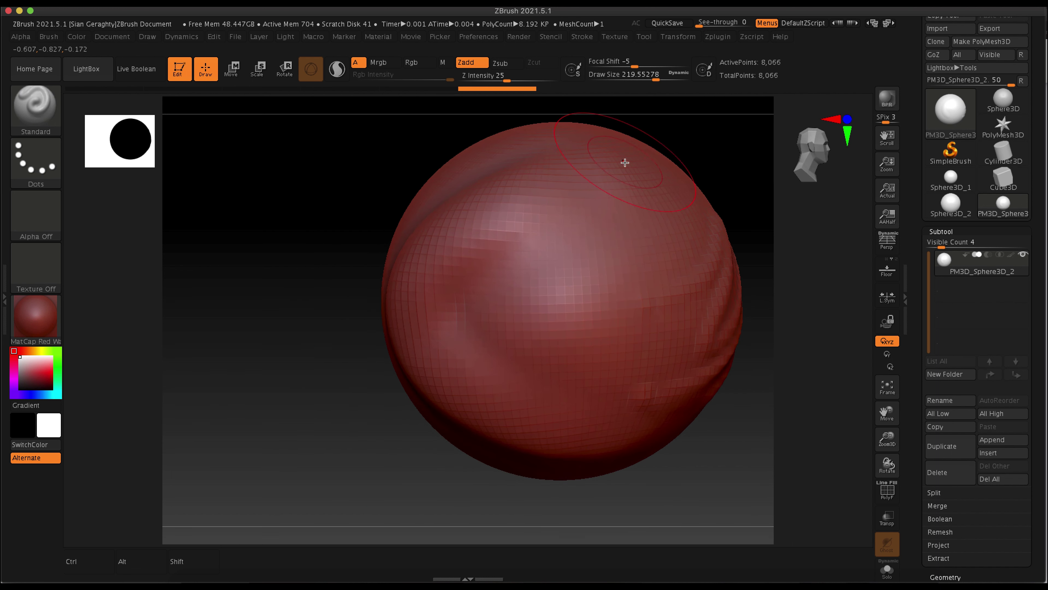
mouse_move(375, 339)
left_mouse_down()
mouse_move(391, 351)
mouse_move(347, 352)
mouse_move(359, 349)
left_mouse_up()
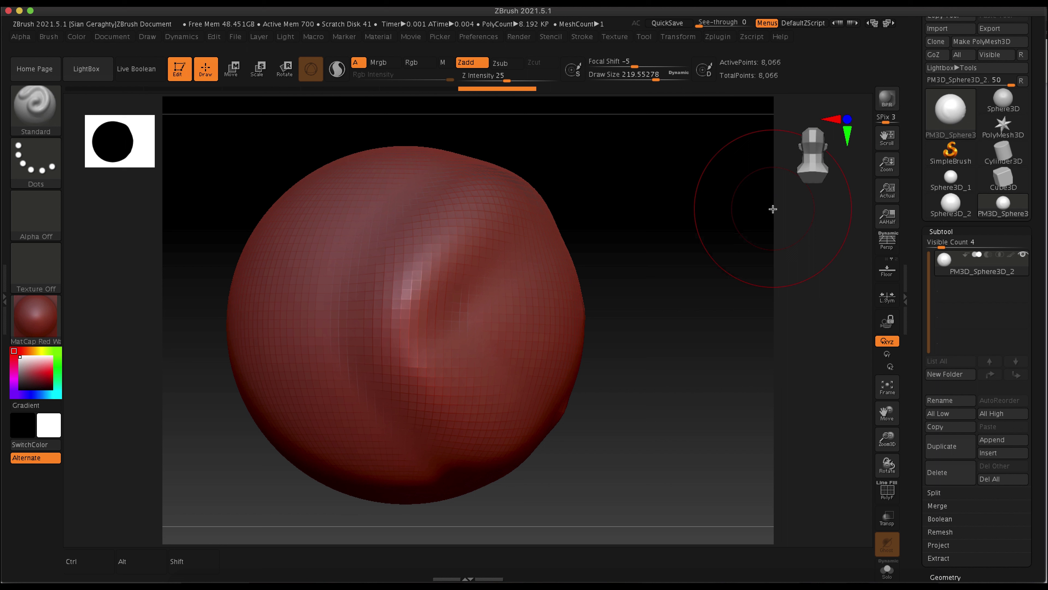
Step: Orbit the sphere through front, side and top views, finishing on the straight-on front
left_click_drag(836, 122, 849, 125)
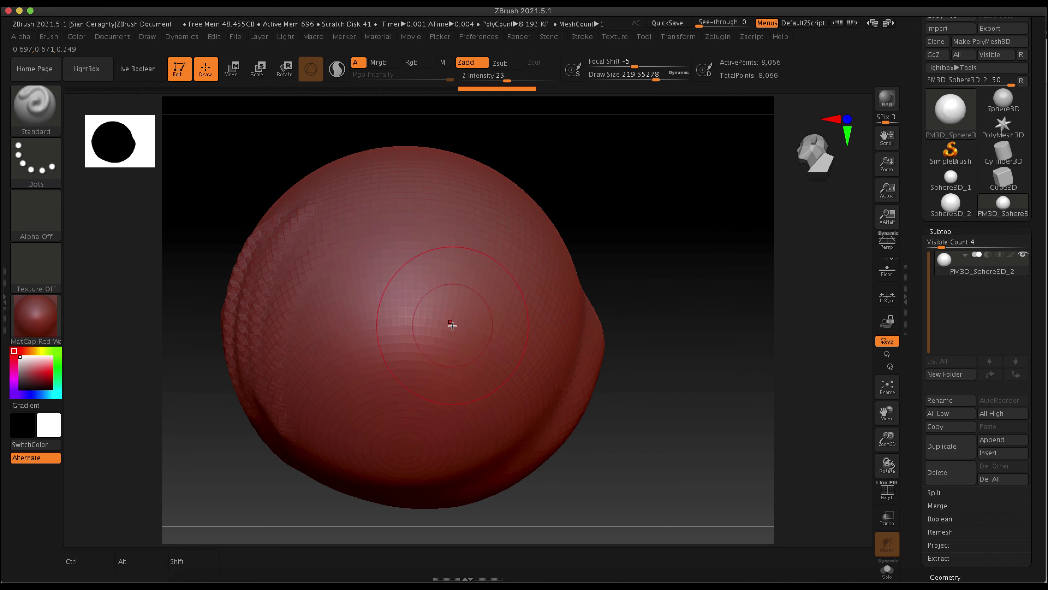
left_click(851, 119)
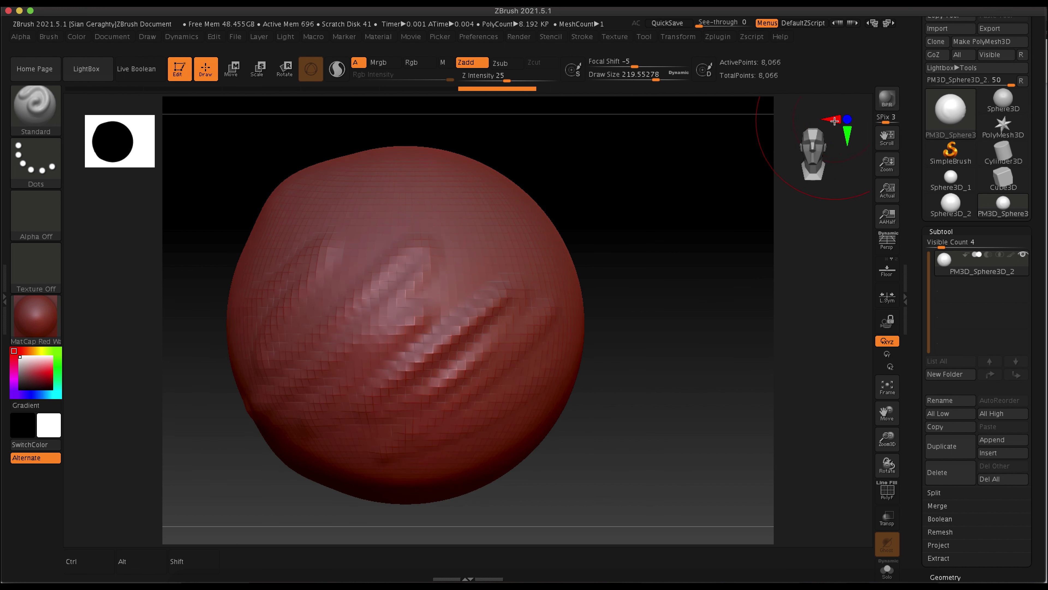
left_click_drag(849, 120, 856, 118)
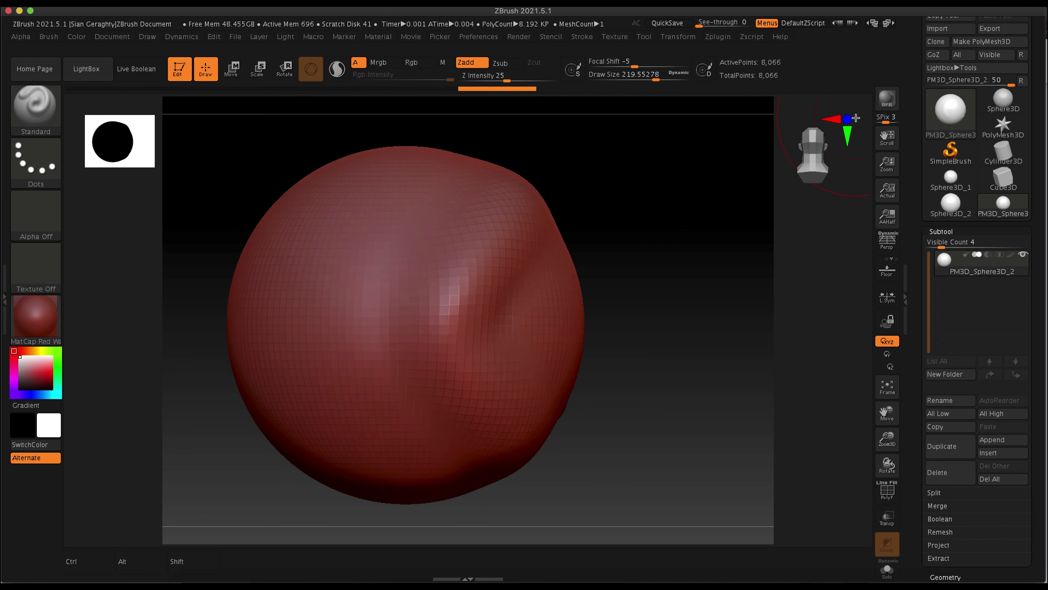
left_click(848, 123)
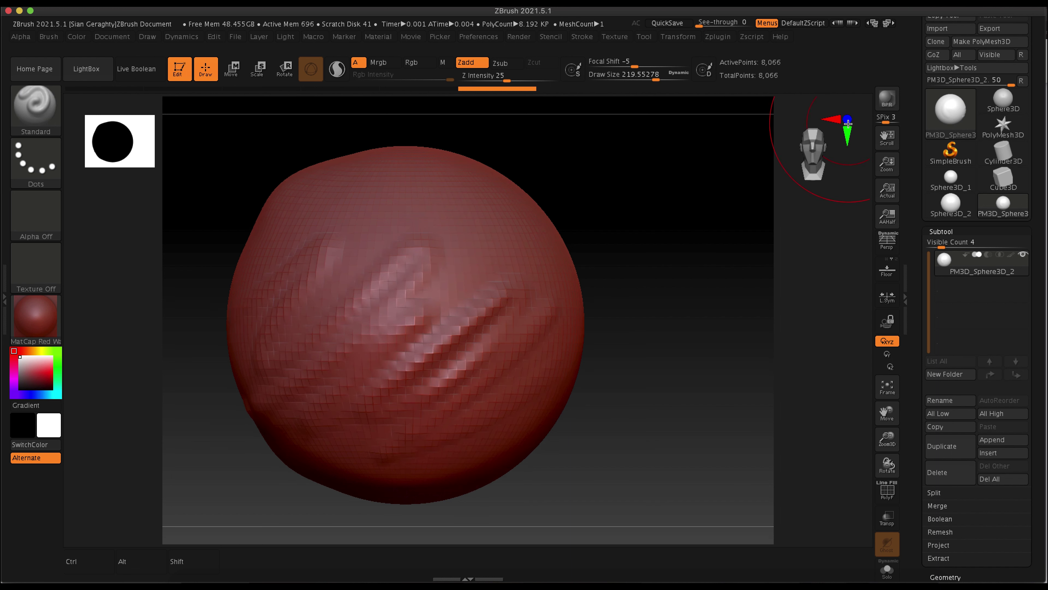
left_click(832, 121)
left_click_drag(835, 122, 836, 120)
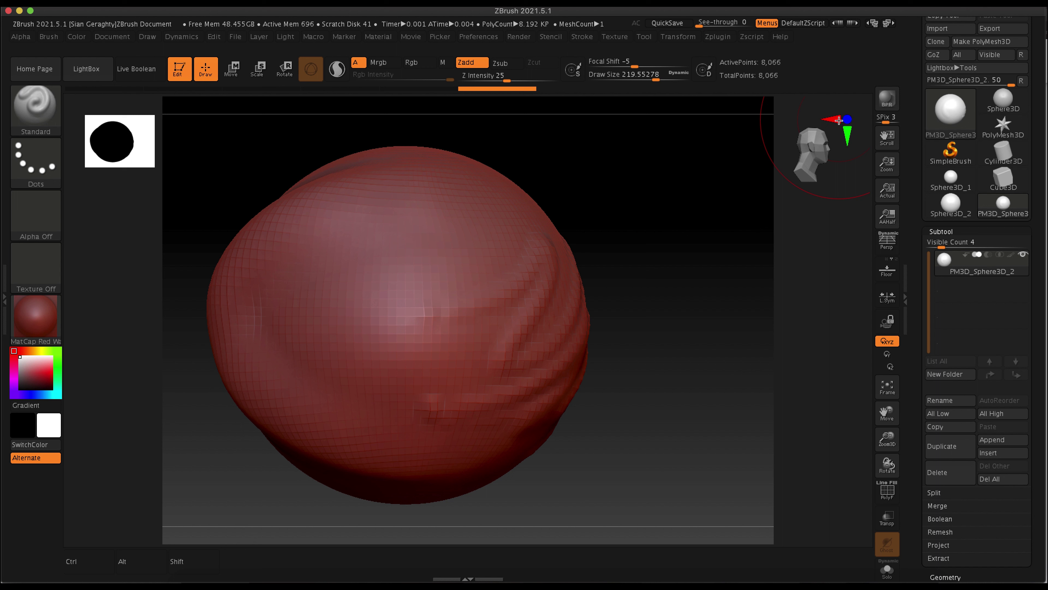
left_click(848, 137)
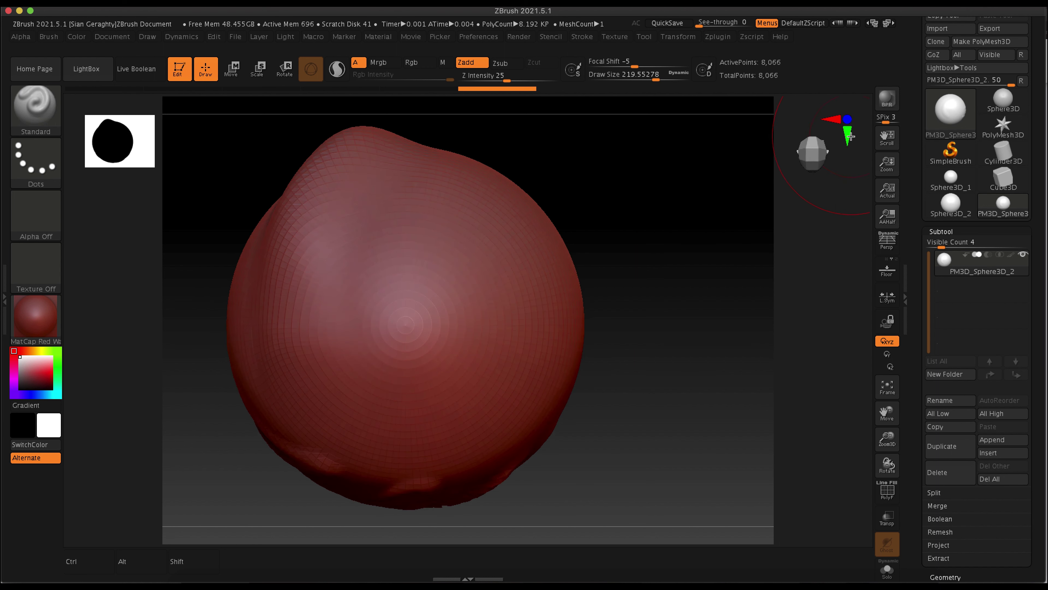
left_click(849, 136)
left_click(848, 119)
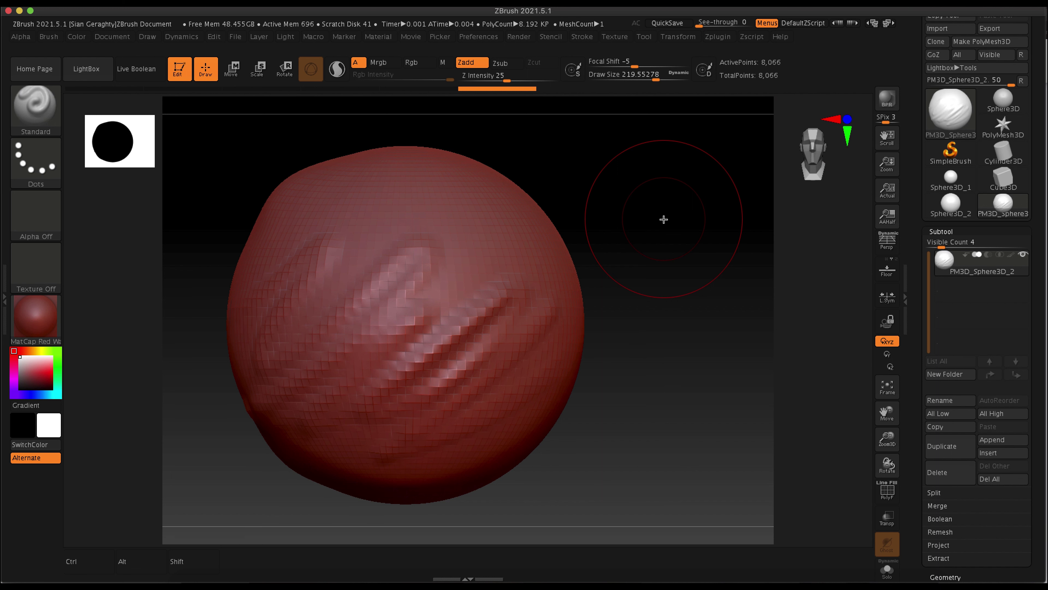
Step: Orbit the sphere slightly, then Alt-drag it down and right toward the canvas centre
mouse_move(666, 175)
left_mouse_down()
mouse_move(548, 206)
mouse_move(587, 187)
left_mouse_up()
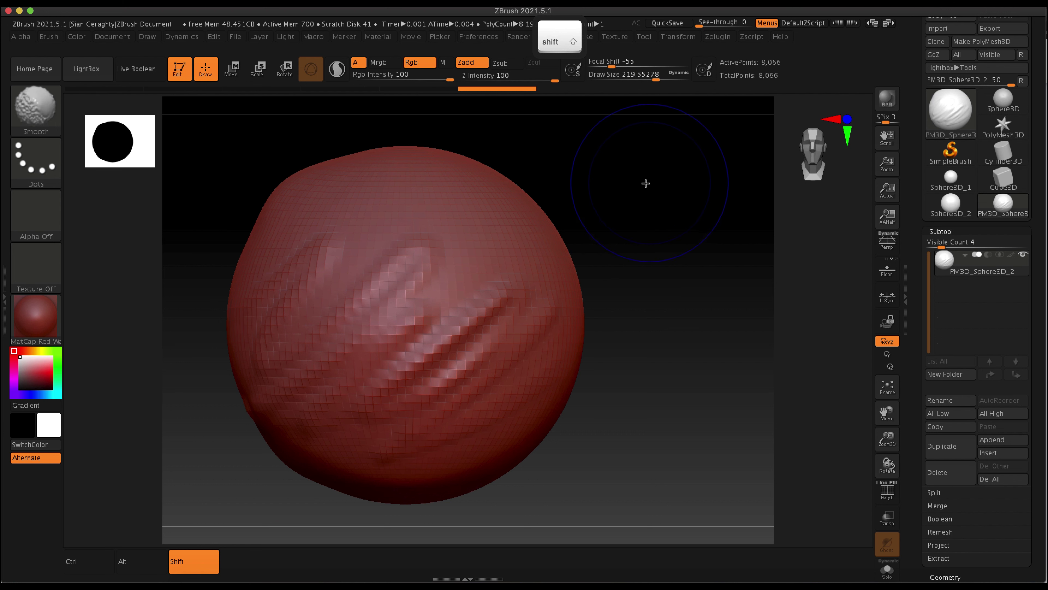
key("alt")
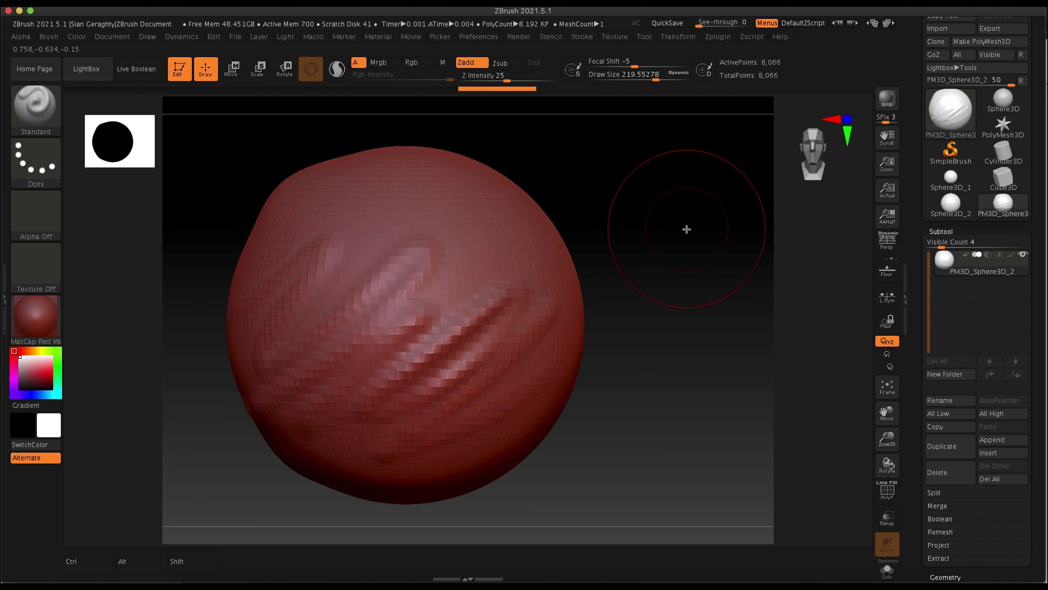
key("alt")
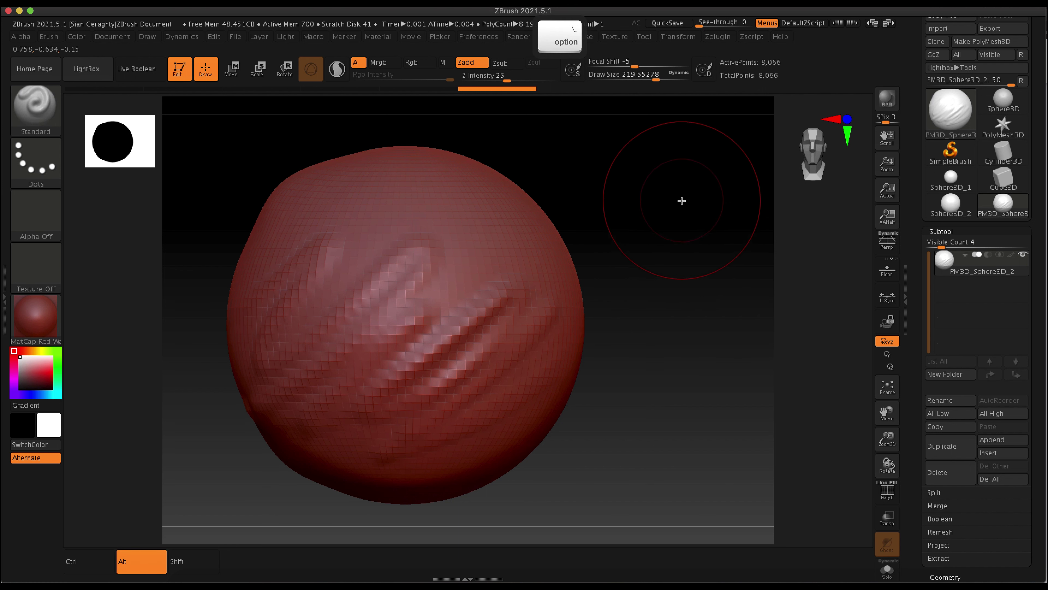
mouse_move(682, 201)
left_mouse_down("alt")
mouse_move(573, 211)
mouse_move(744, 216)
mouse_move(442, 211)
mouse_move(753, 206)
mouse_move(726, 194)
left_mouse_up("alt")
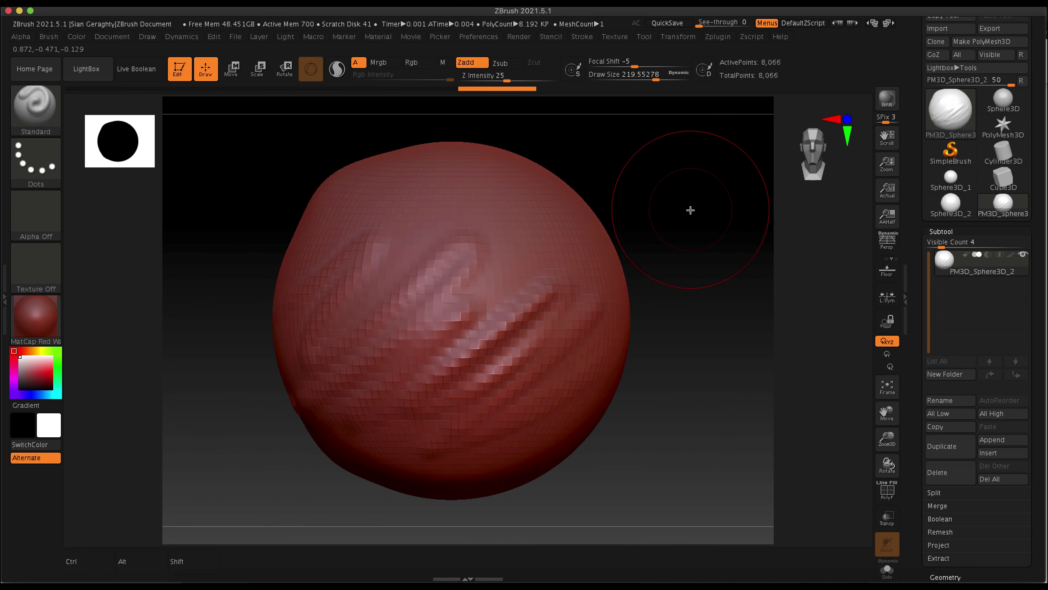
mouse_move(680, 243)
left_mouse_down("alt")
mouse_move(698, 281)
mouse_move(671, 194)
mouse_move(690, 276)
mouse_move(674, 198)
mouse_move(683, 251)
mouse_move(678, 234)
mouse_move(692, 232)
left_mouse_up("alt")
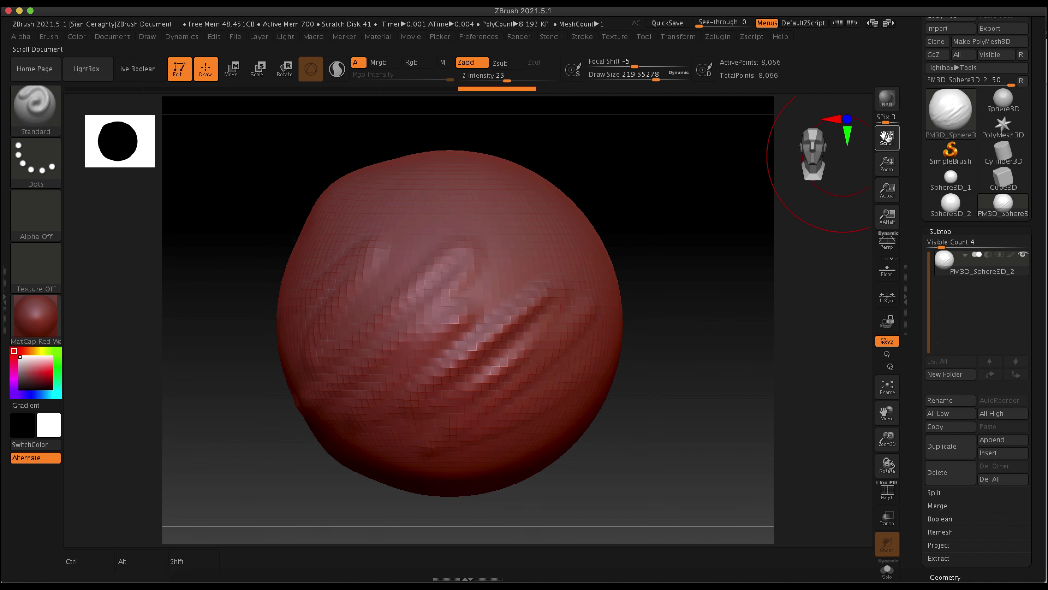
left_click_drag(892, 143, 887, 169)
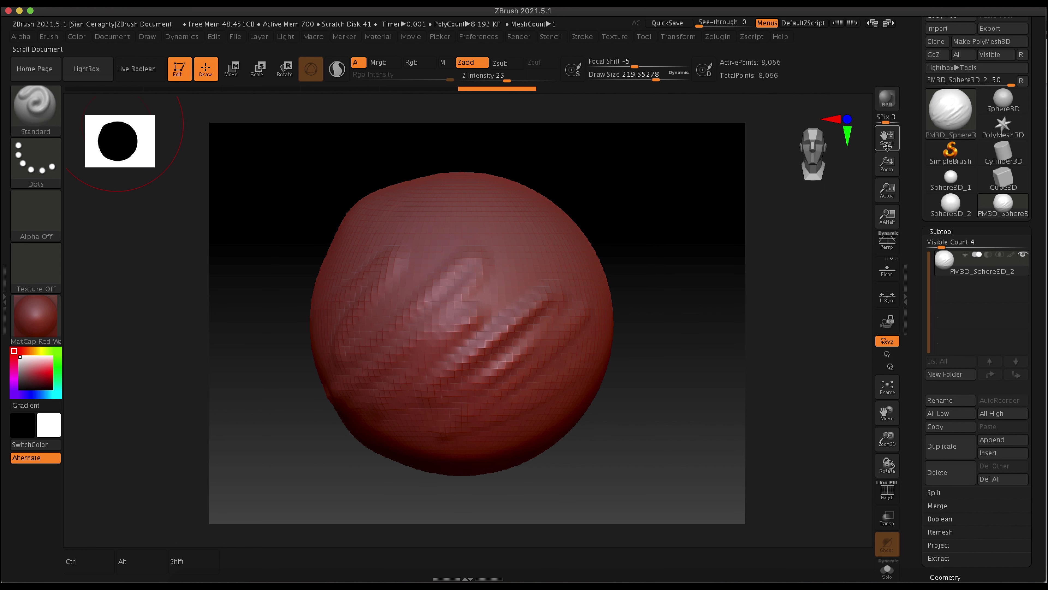
left_click(892, 190)
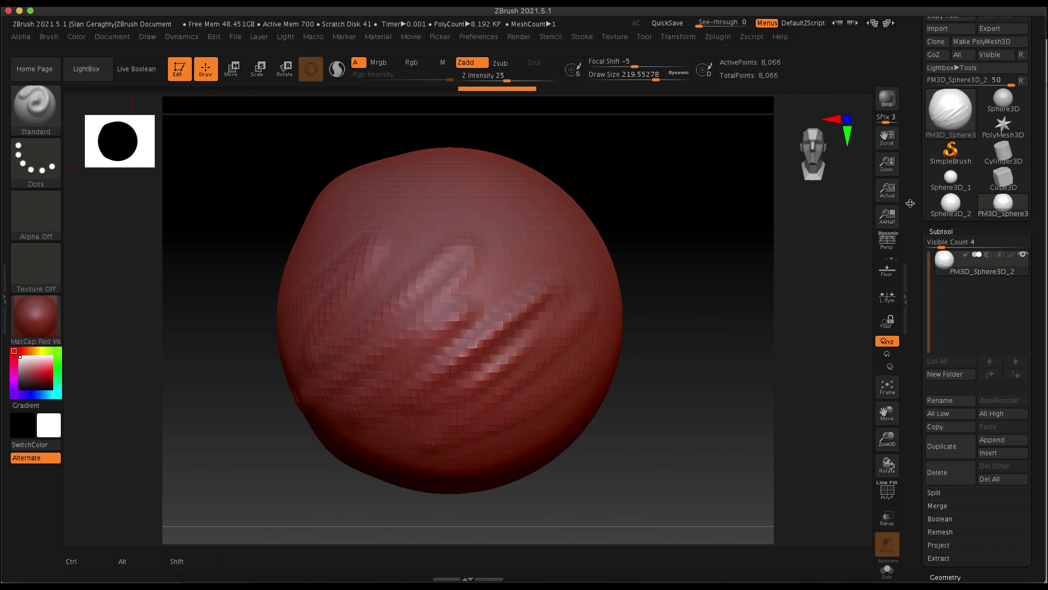
left_click(891, 244)
left_click(892, 244)
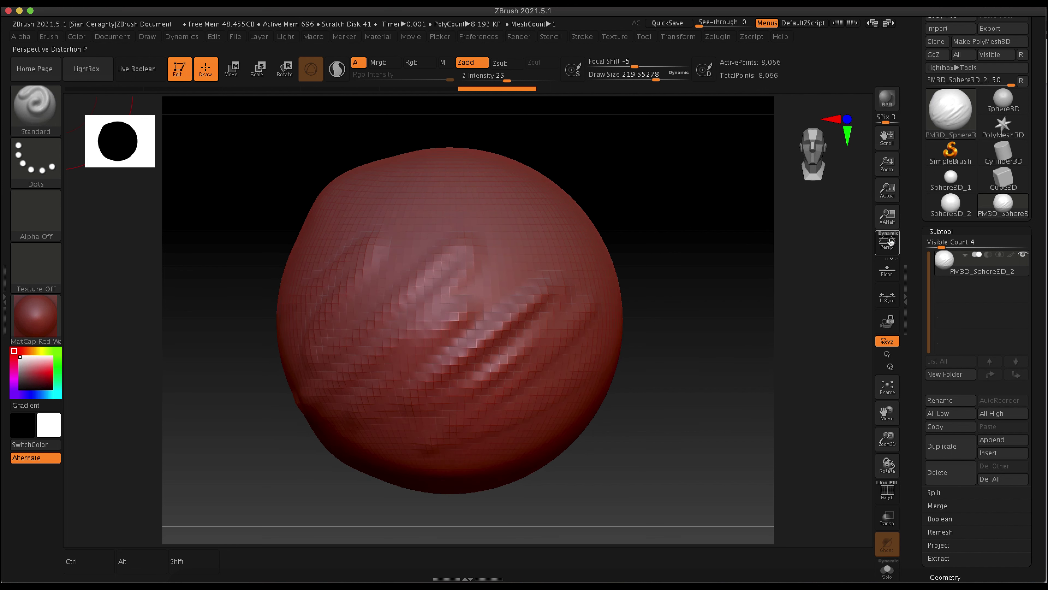
left_click(892, 245)
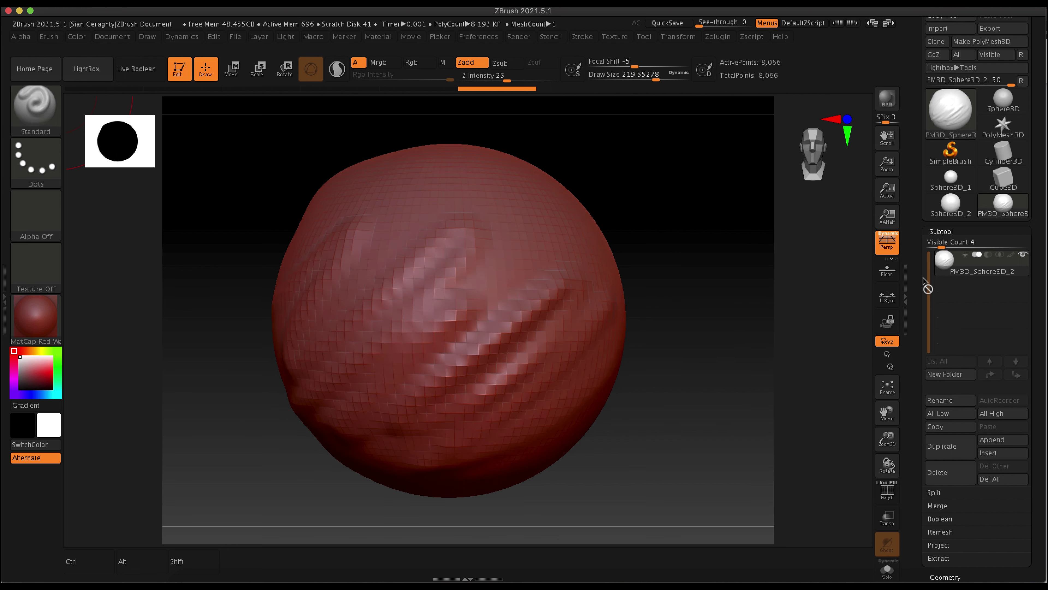
left_click(891, 248)
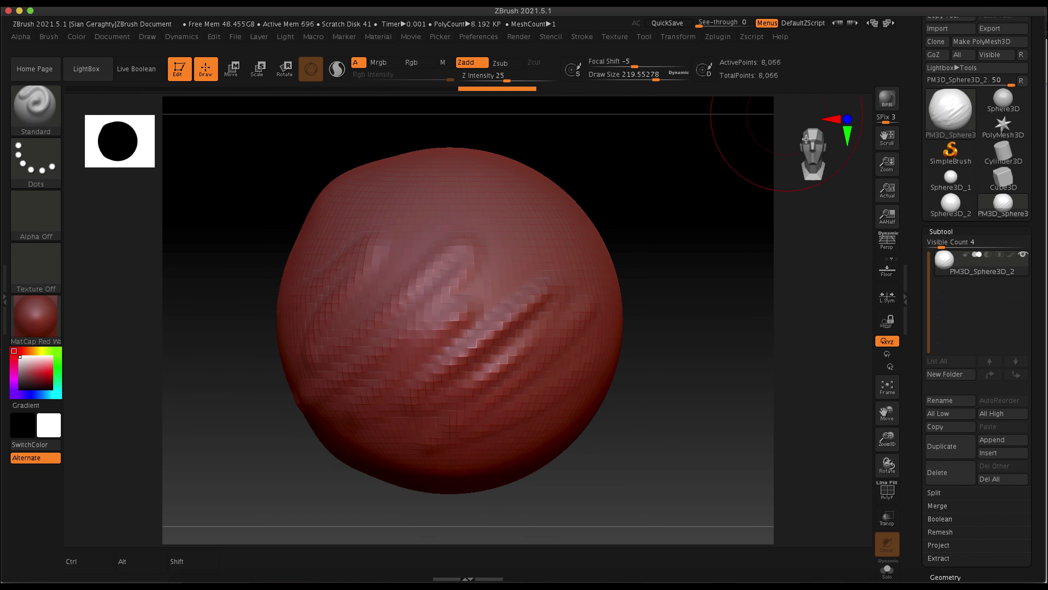
left_click(886, 264)
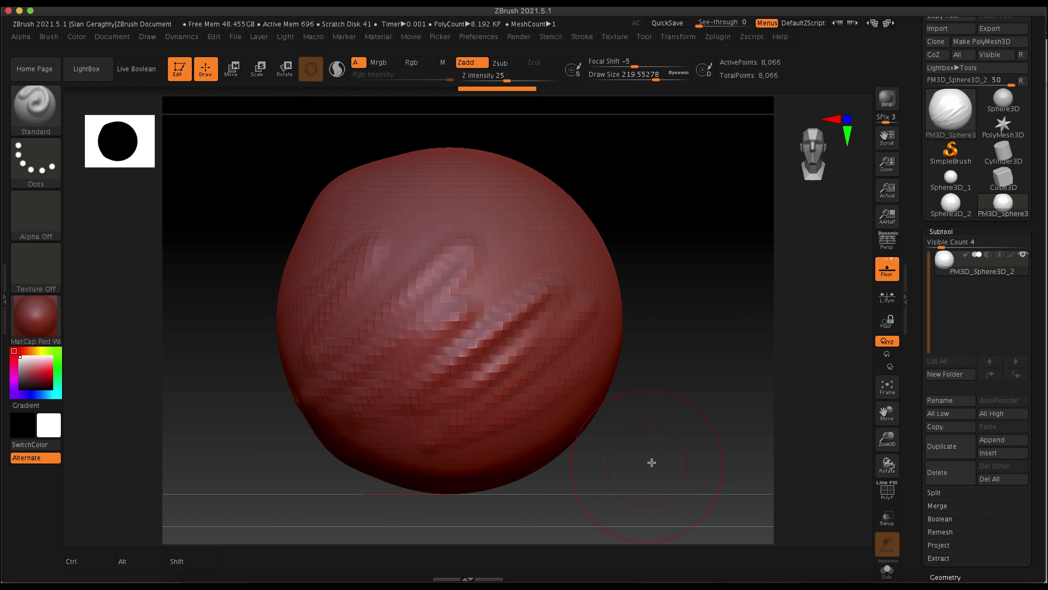
left_click_drag(744, 321, 747, 349)
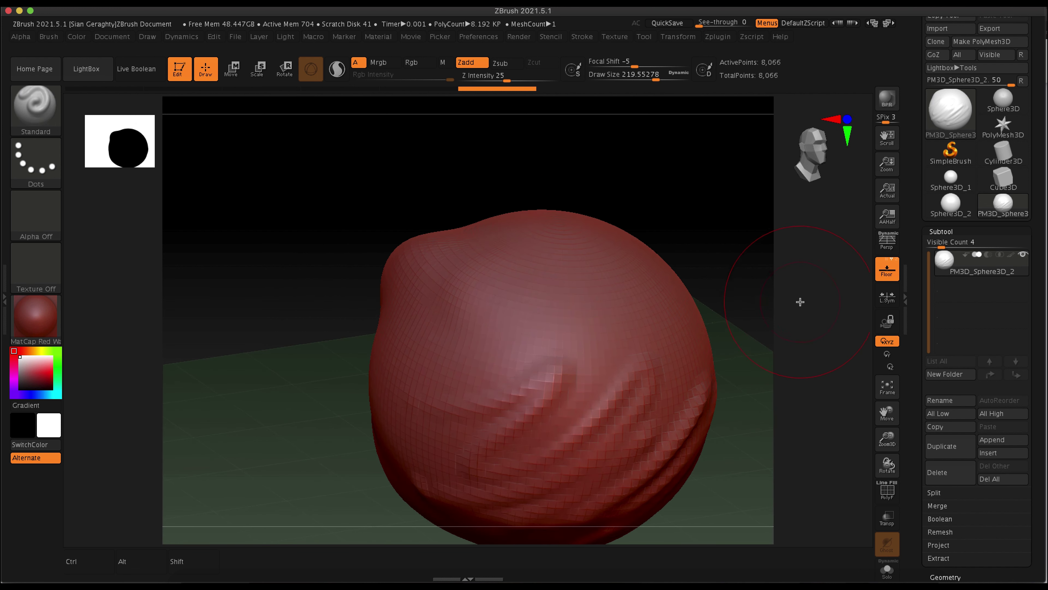
left_click(888, 264)
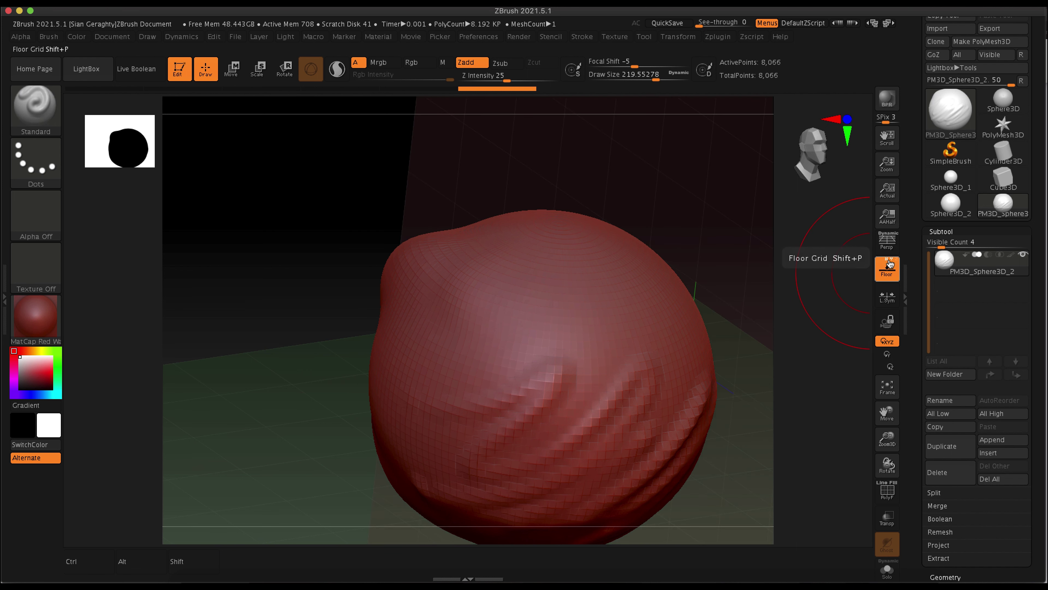
left_click(890, 261)
left_click(898, 262)
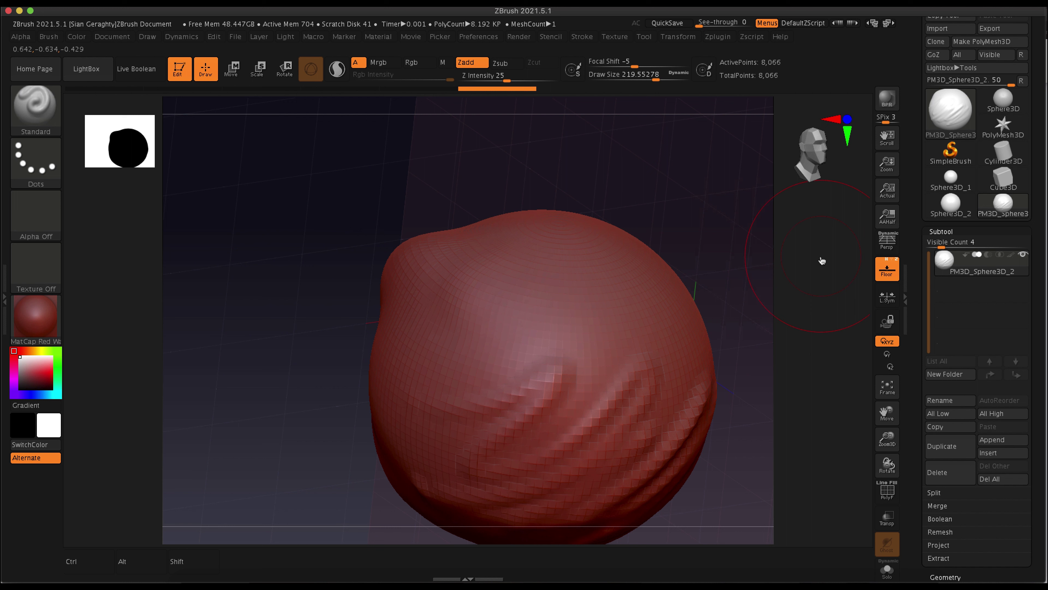
left_click(899, 261)
left_click(887, 264)
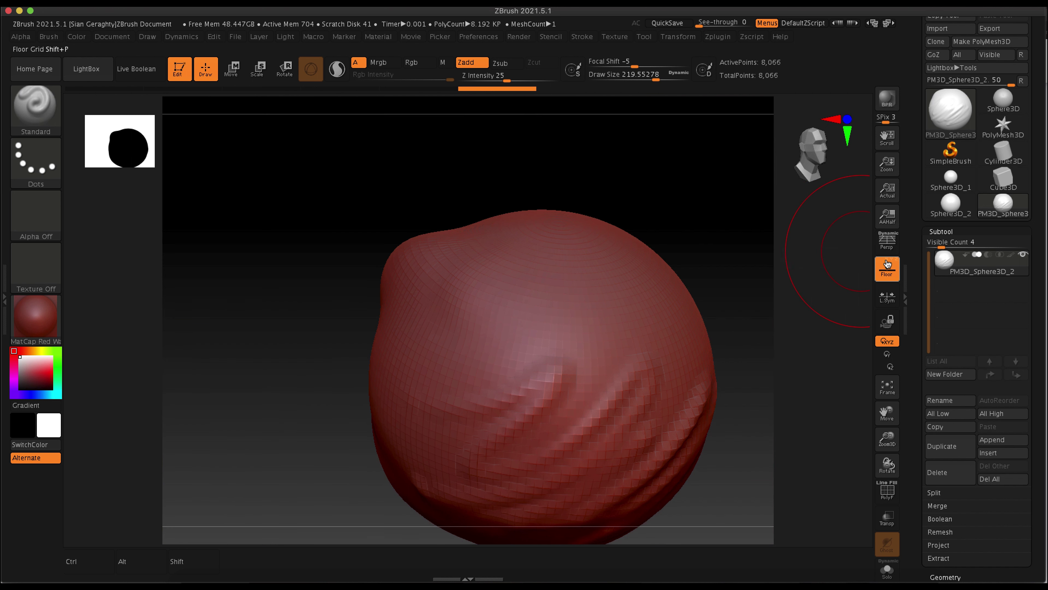
left_click(888, 264)
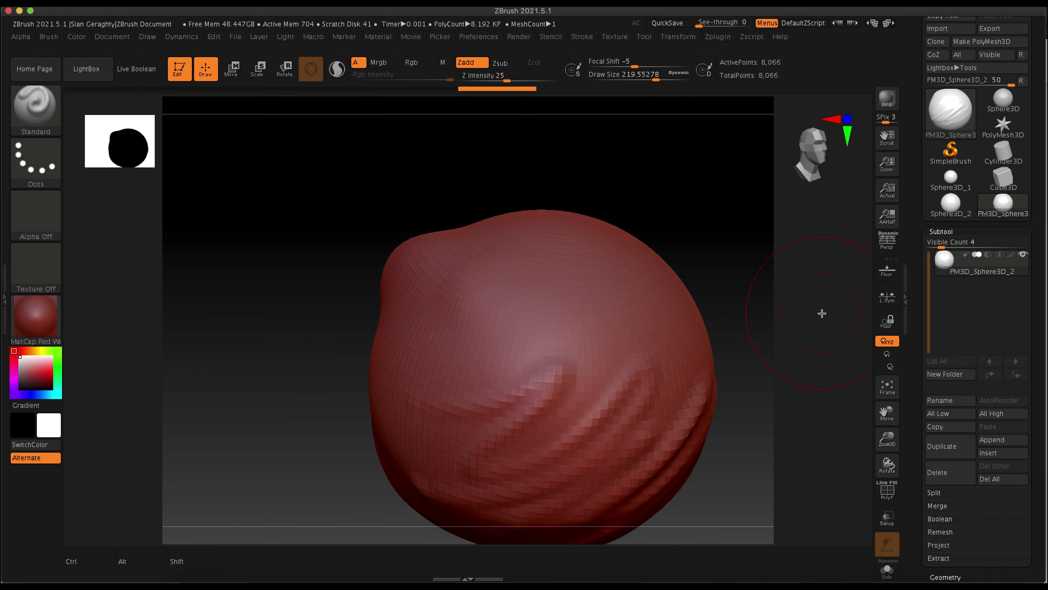
mouse_move(822, 314)
left_mouse_down()
mouse_move(737, 292)
mouse_move(716, 265)
mouse_move(742, 215)
left_mouse_up()
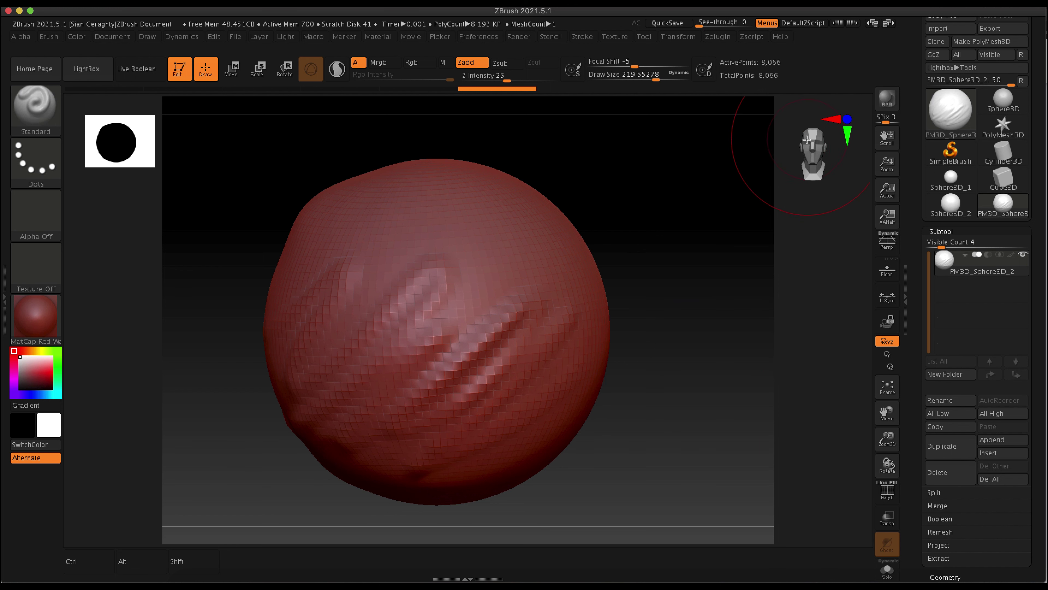
left_click(846, 119)
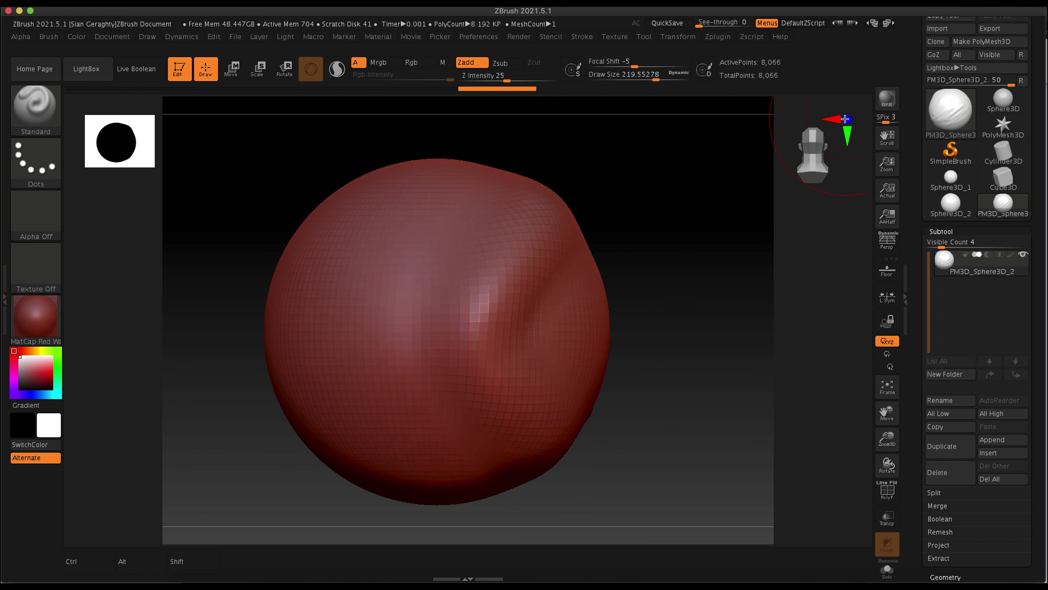
left_click(846, 119)
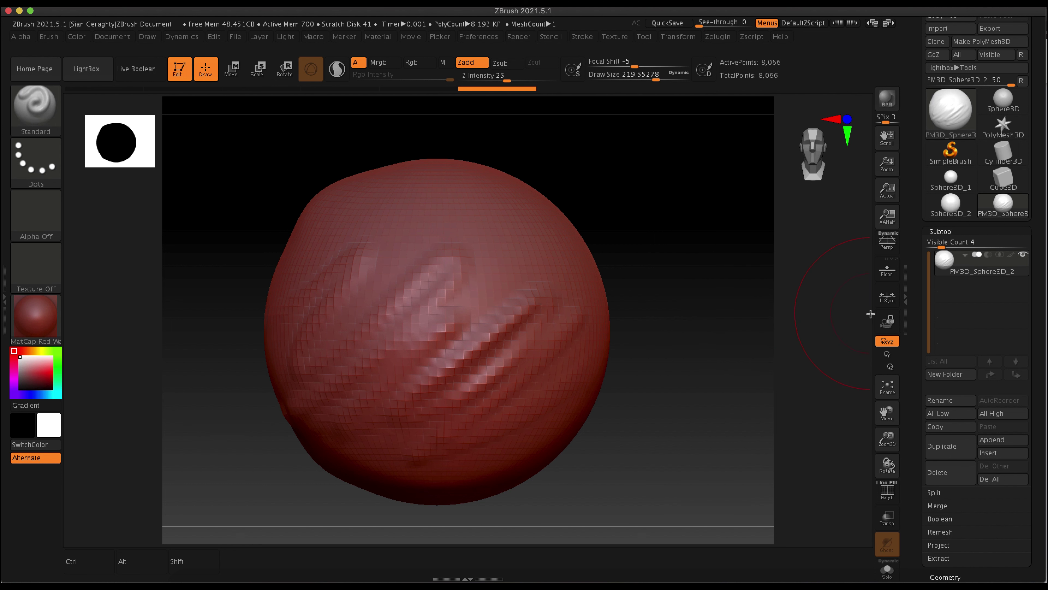
Step: With the camera locked, raise a ridge across the top and reshape the upper-left sphere surface
left_click(887, 326)
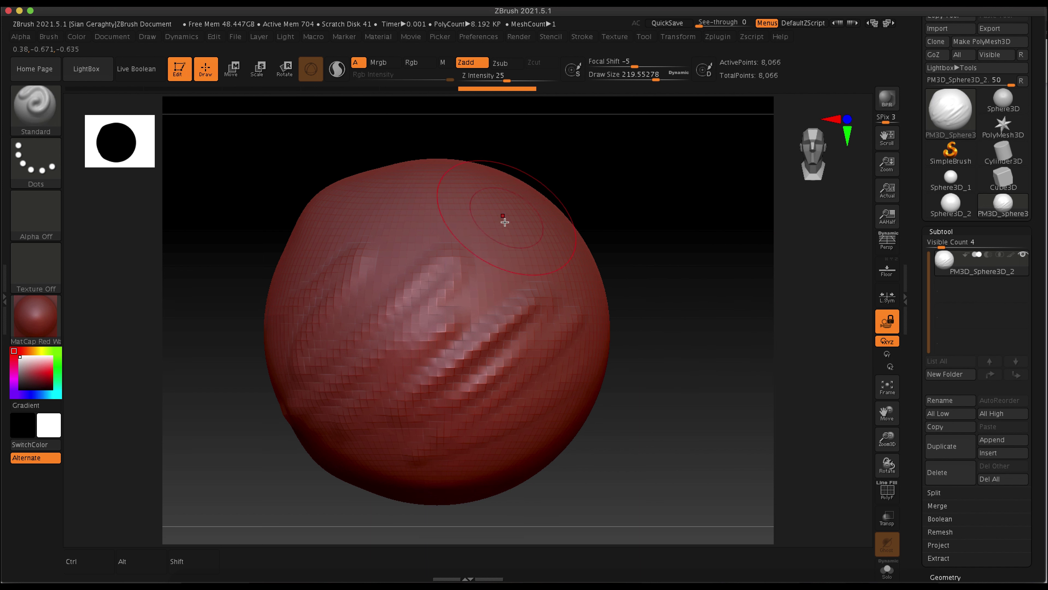
left_click_drag(373, 289, 571, 203)
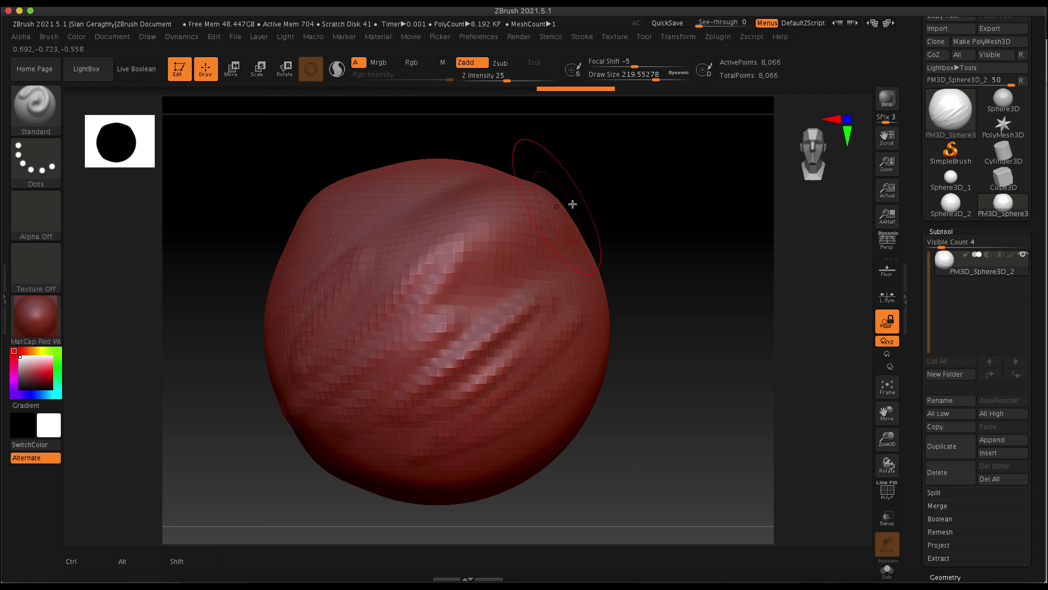
left_click_drag(525, 176, 327, 286)
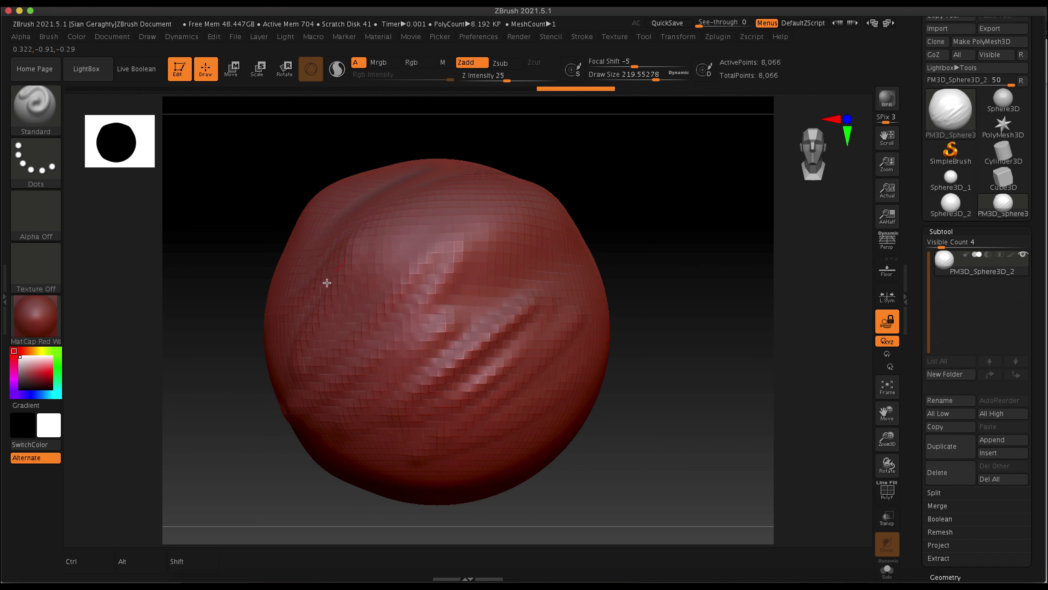
left_click_drag(479, 186, 290, 445)
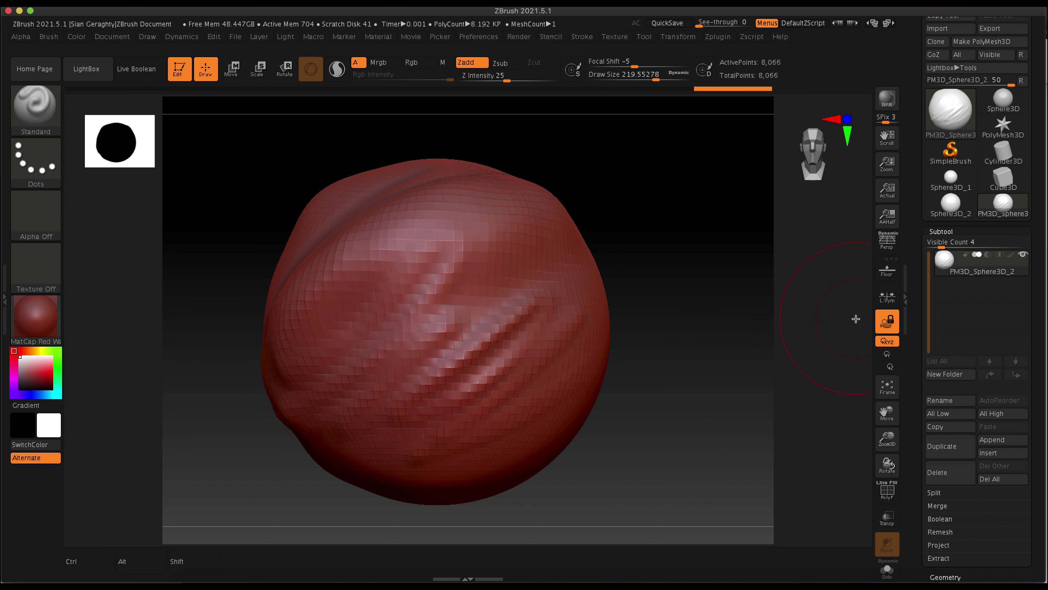
Step: Unlock the camera, frame the sphere, shift it lower and rotate it slightly to a new angle
left_click(890, 327)
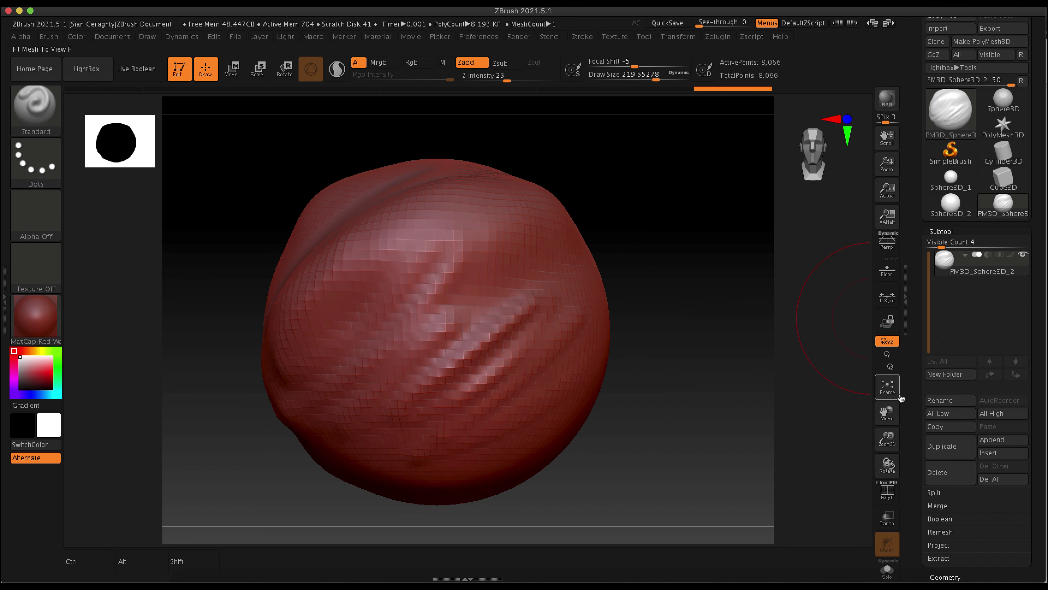
left_click(892, 388)
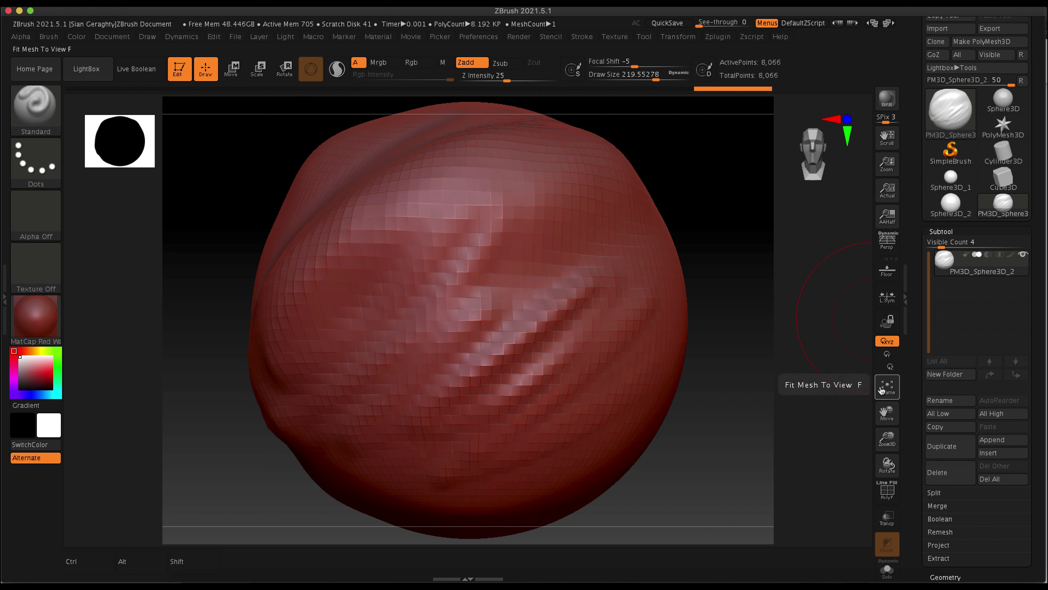
left_click(891, 390)
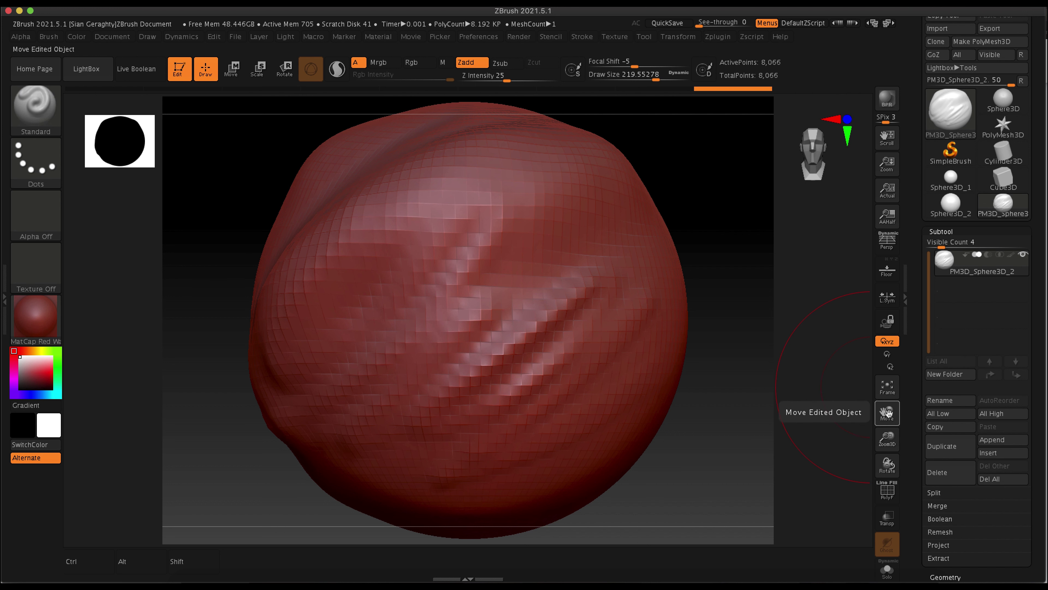
mouse_move(891, 413)
left_mouse_down("alt")
mouse_move(801, 414)
mouse_move(883, 410)
left_mouse_up("alt")
left_click(887, 388)
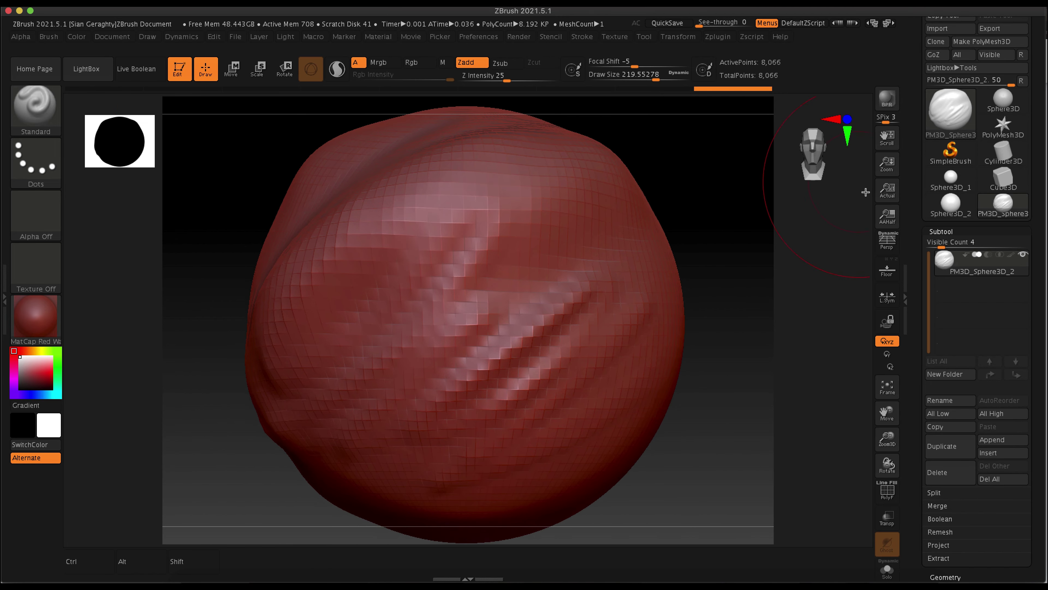
left_click_drag(889, 144, 887, 161)
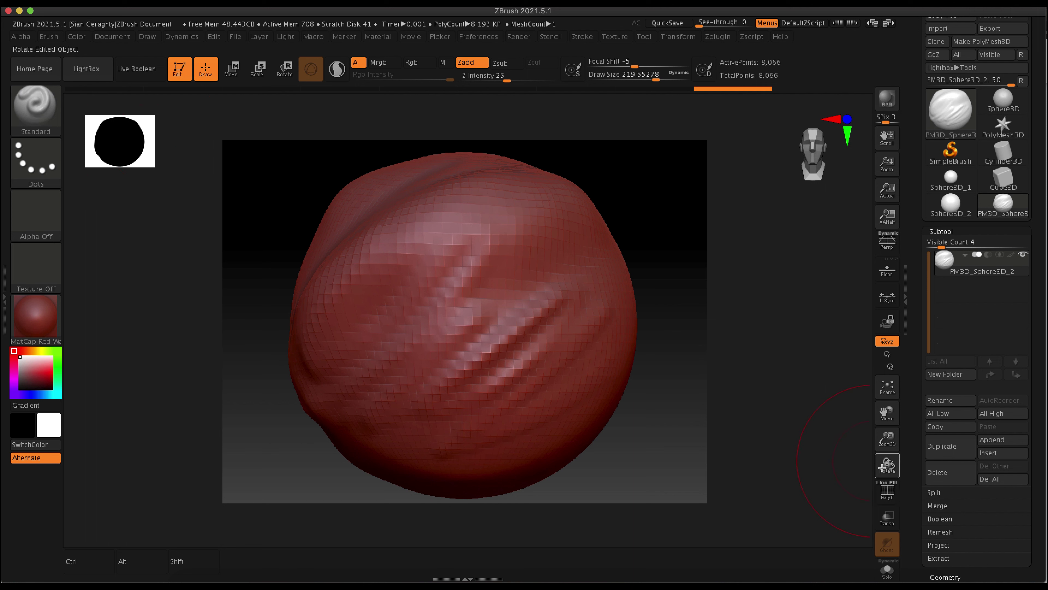
mouse_move(888, 465)
left_mouse_down()
mouse_move(942, 461)
mouse_move(920, 454)
left_mouse_up()
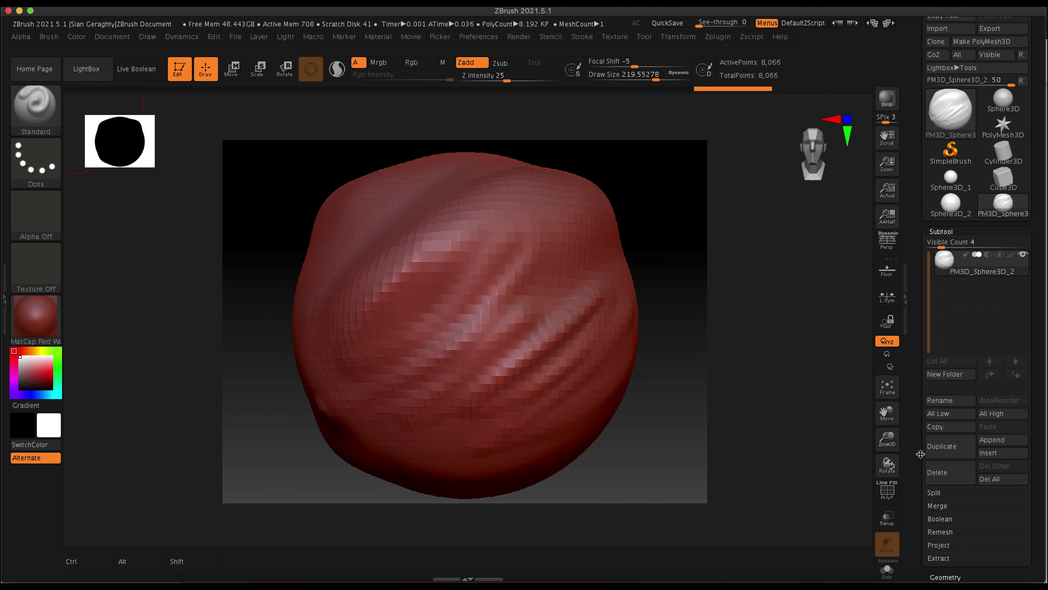
left_click(887, 497)
left_click(887, 497)
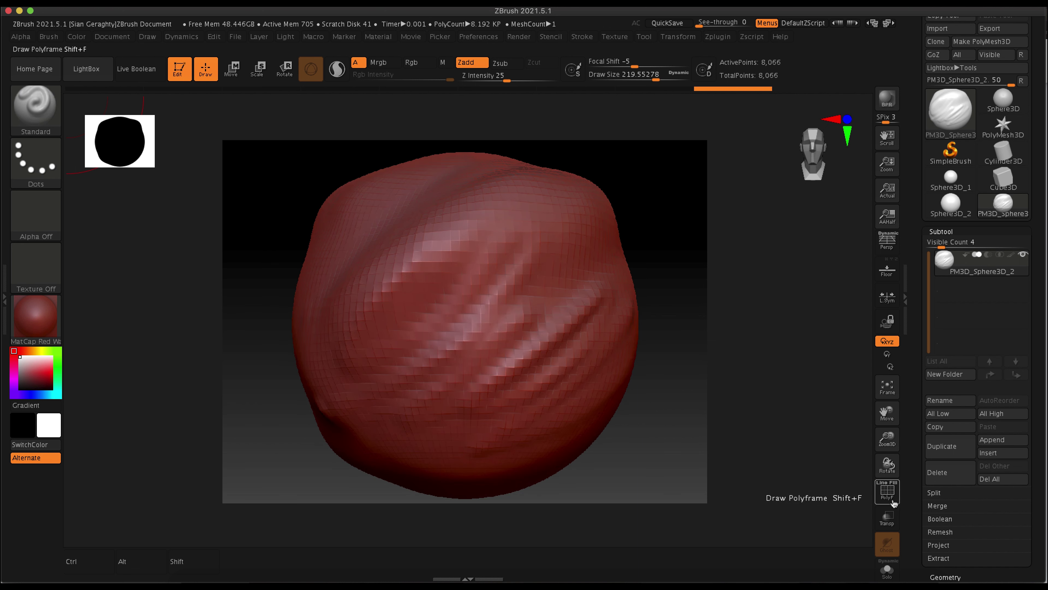
left_click(888, 497)
left_click(888, 496)
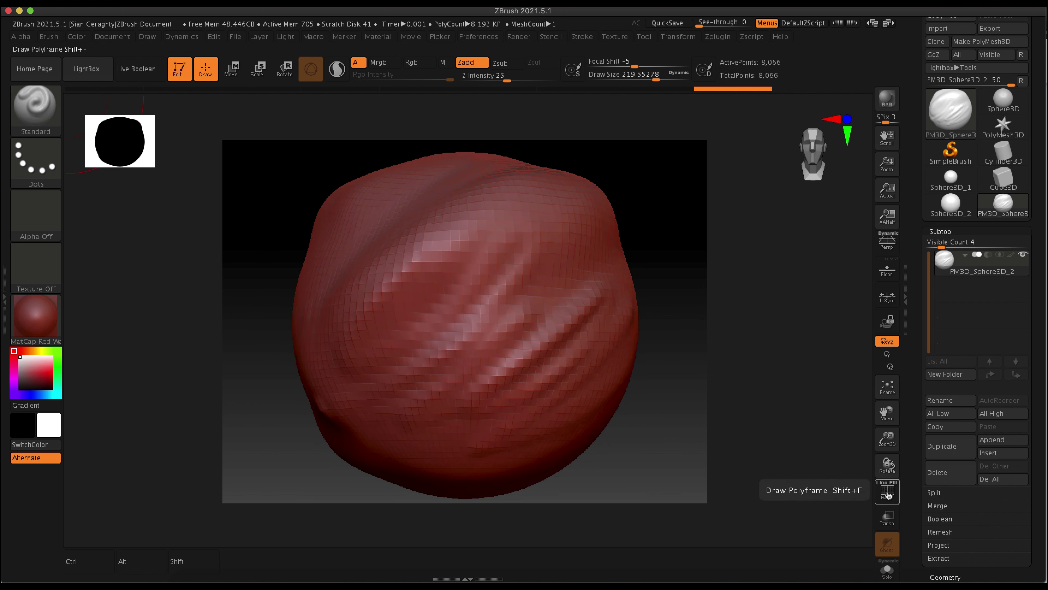
left_click(890, 573)
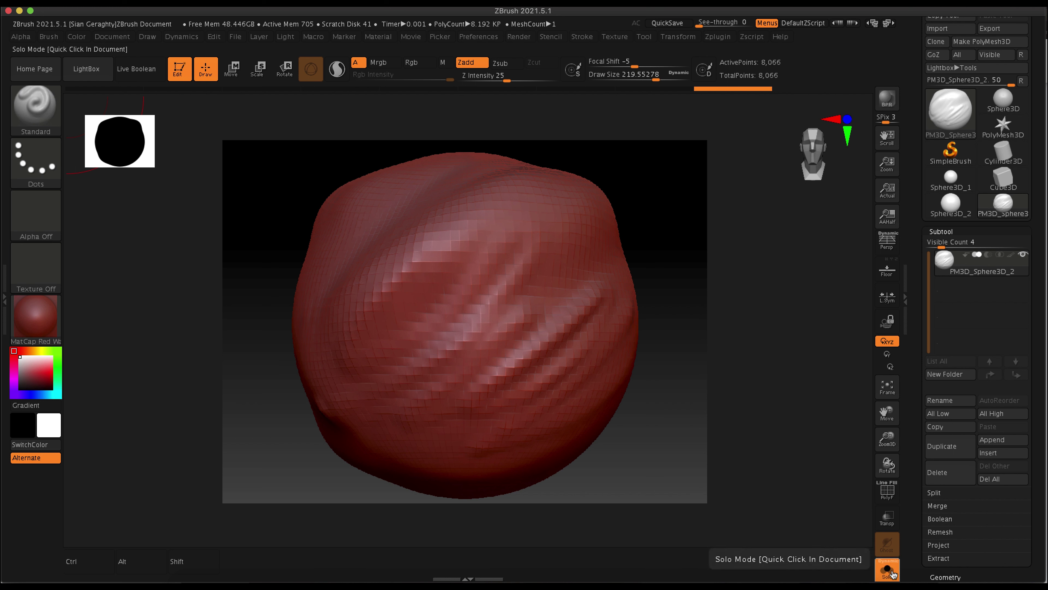
left_click(888, 494)
left_click(887, 494)
left_click(895, 571)
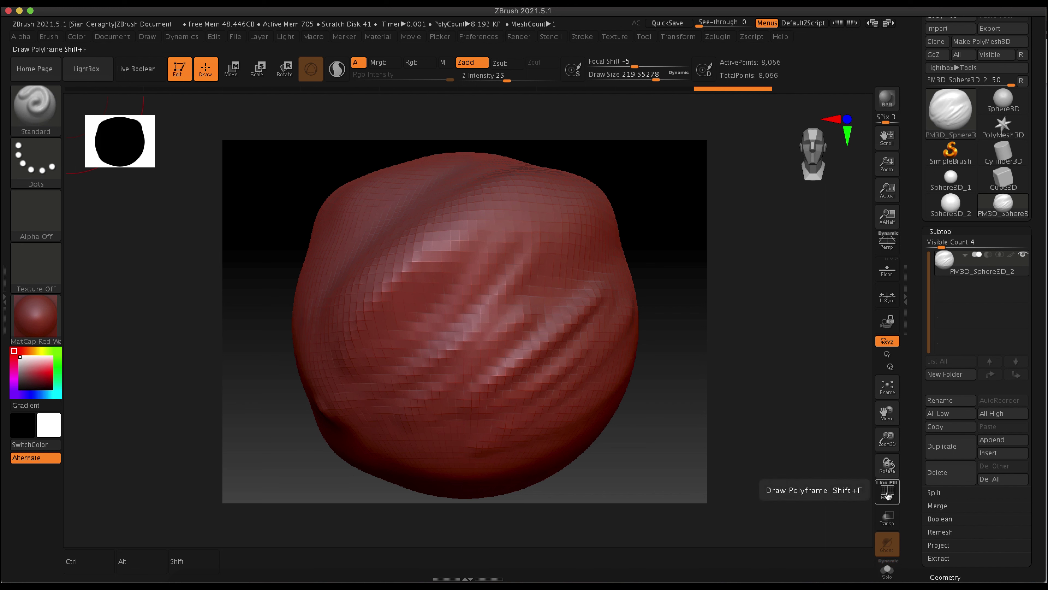
left_click(891, 519)
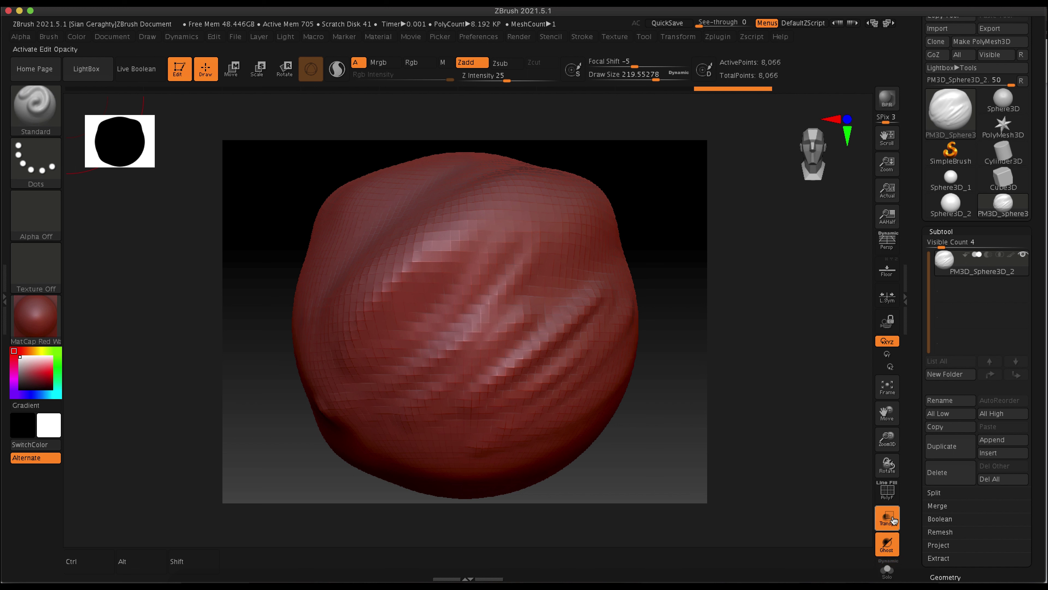
left_click(892, 521)
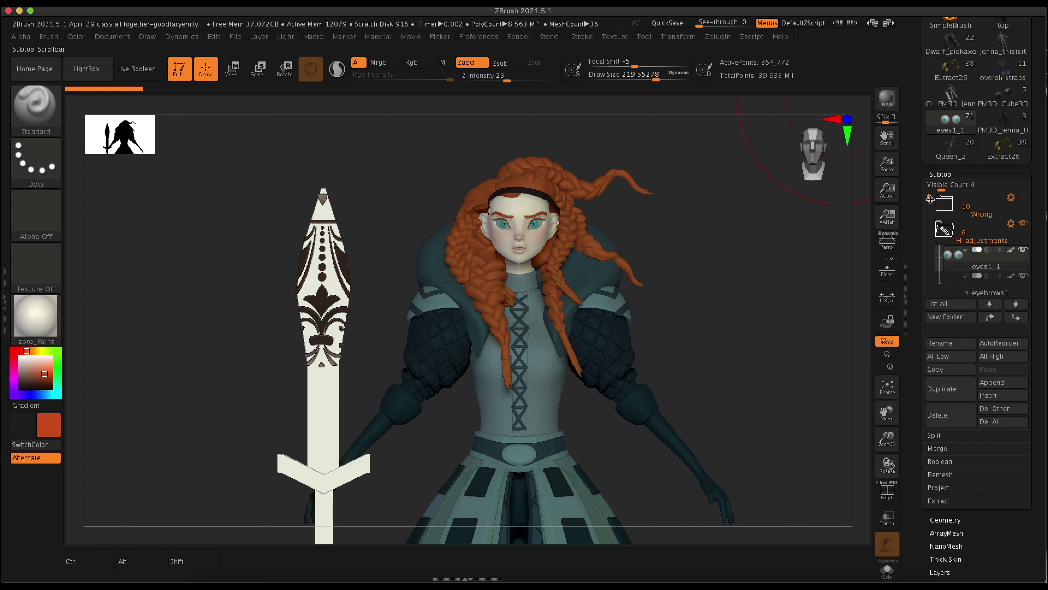
Step: Switch to the straps model, then load Queen_2 and zoom out to see her whole head
left_click_drag(929, 199, 930, 201)
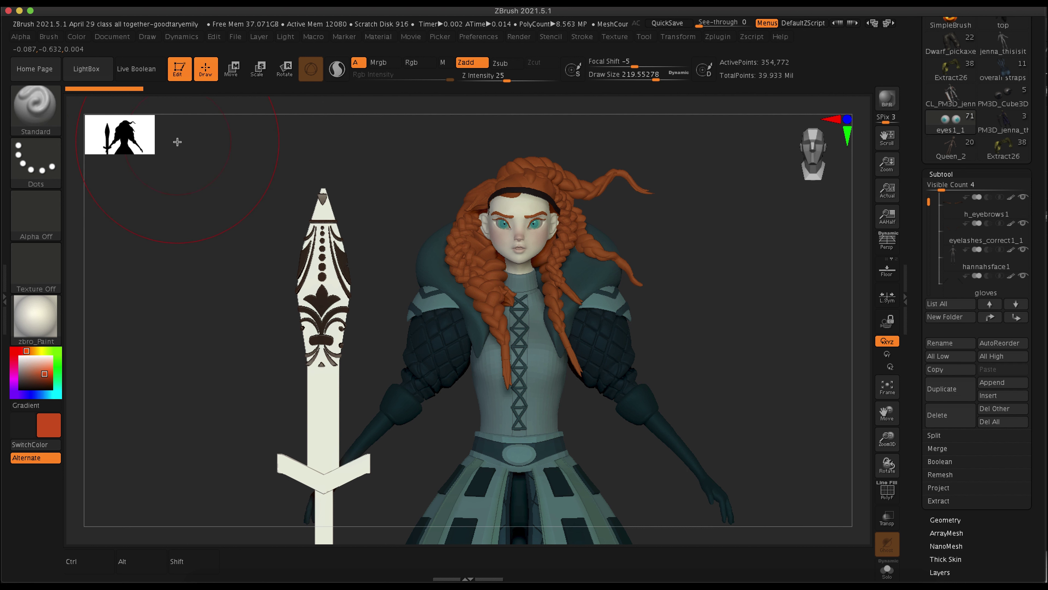
scroll(922, 138, "up", 5)
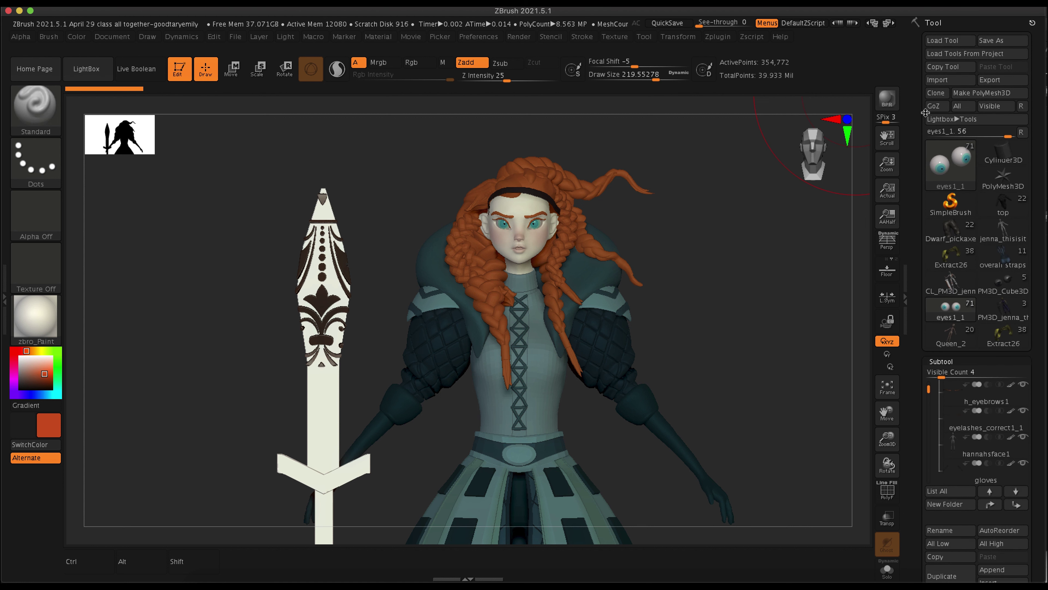
mouse_move(974, 167)
left_click(1009, 264)
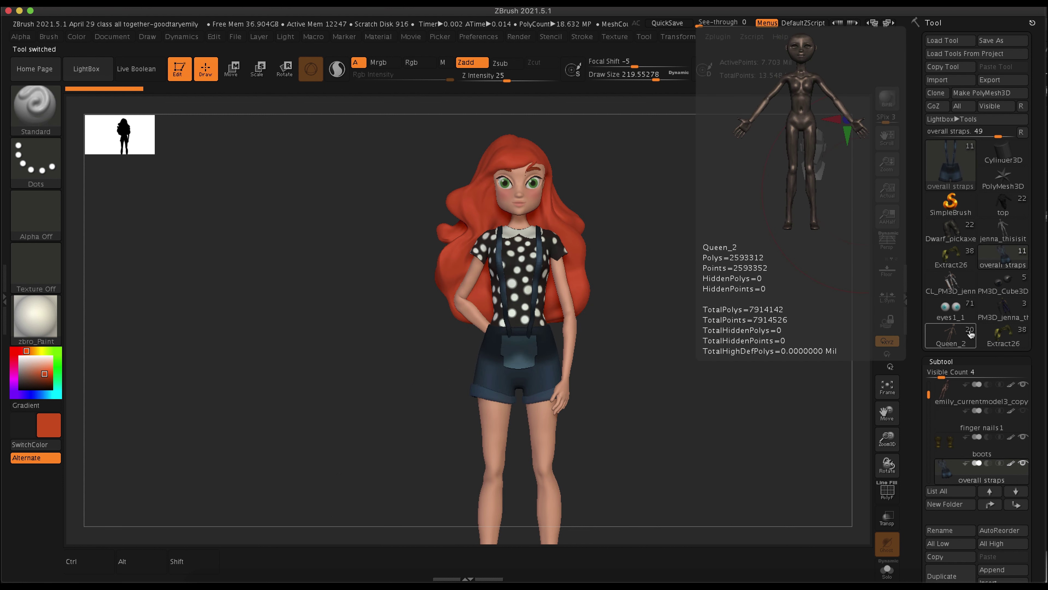
left_click(956, 341)
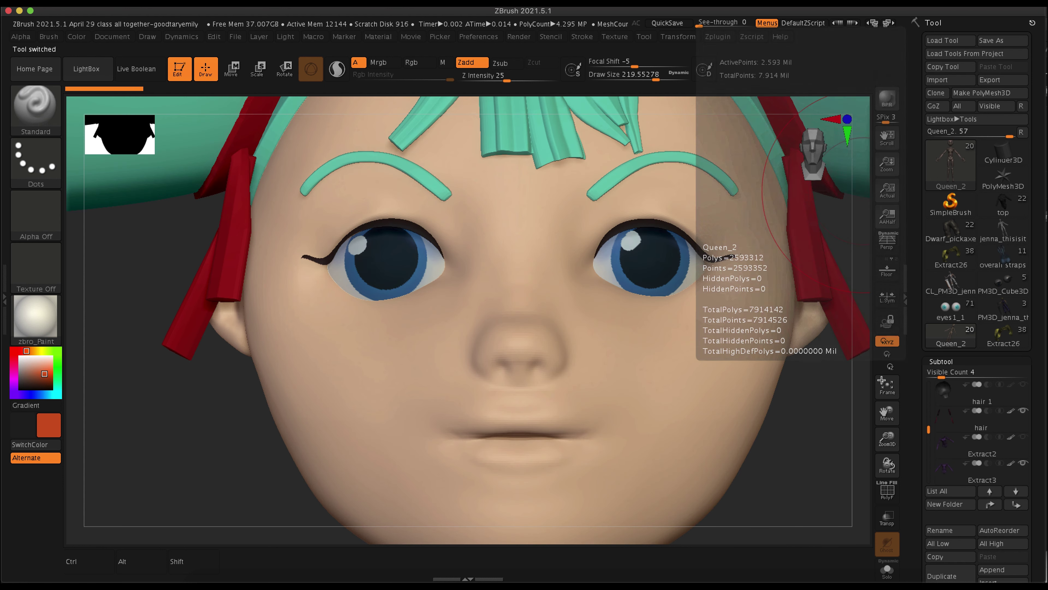
left_click_drag(797, 416, 756, 275, "alt")
Step: Switch to the swordsman, then the red-haired girl with the sword, and scroll the Subtool list up
left_click(1003, 312)
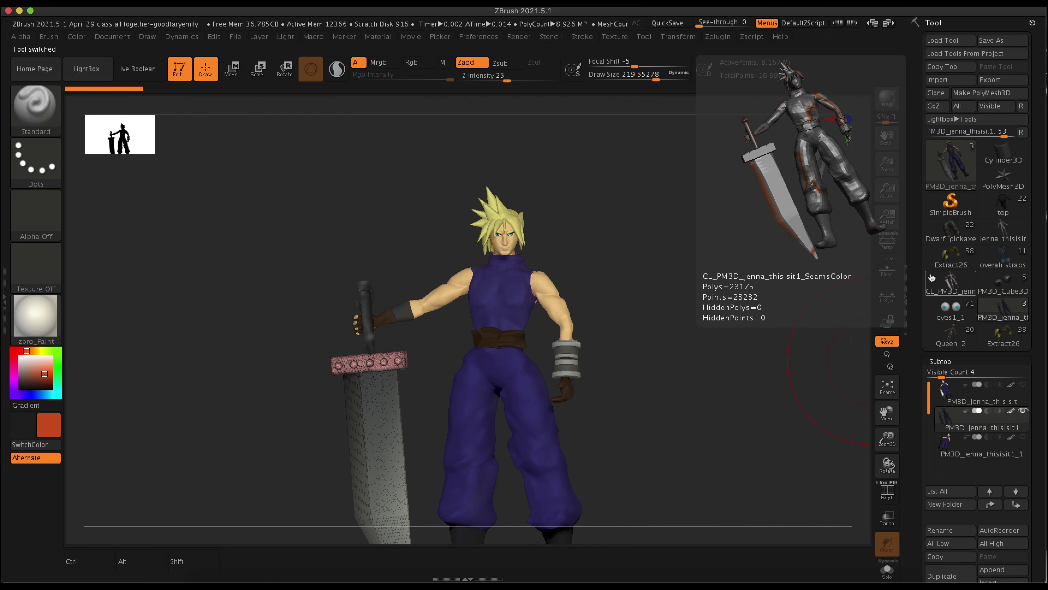
left_click(946, 315)
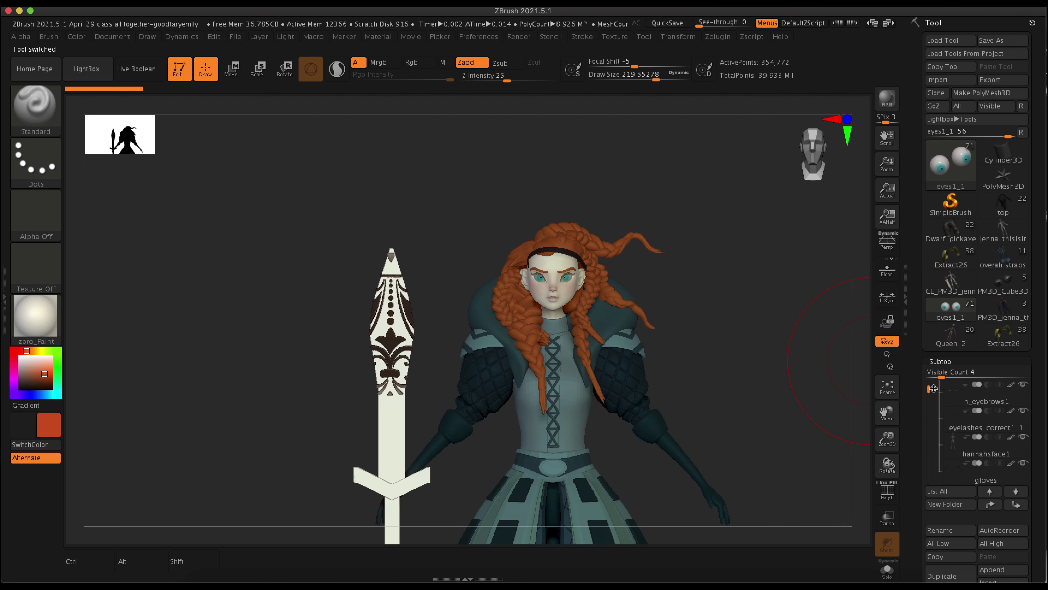
left_click_drag(930, 389, 930, 382)
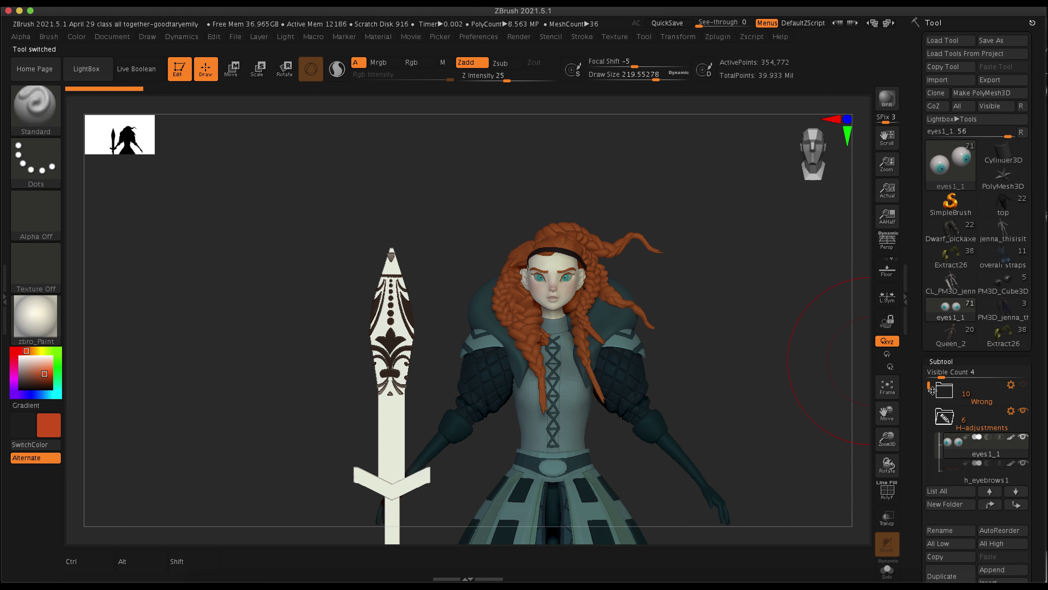
left_click_drag(922, 373, 931, 137)
Step: Collapse the H-adjustments and Jacket folders, then select the Wrong and H-adjustments folders
left_click(946, 163)
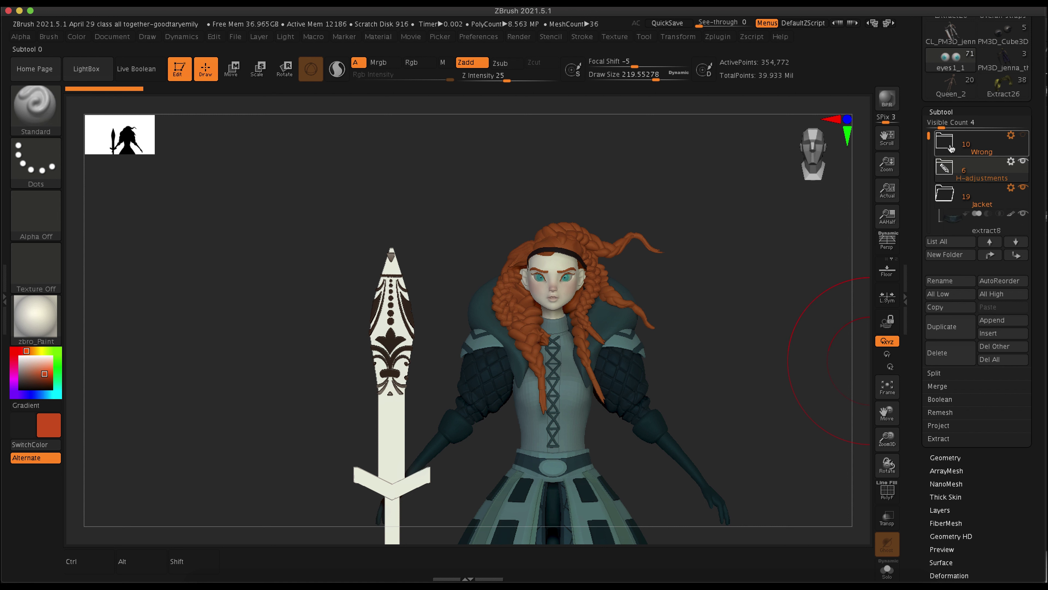
left_click(952, 200)
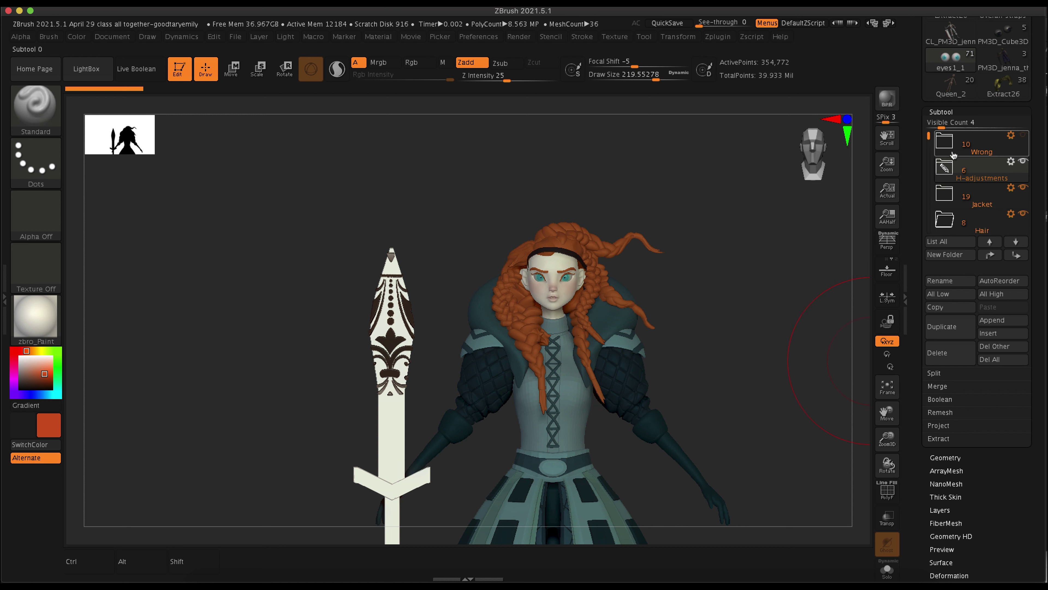
left_click(948, 143)
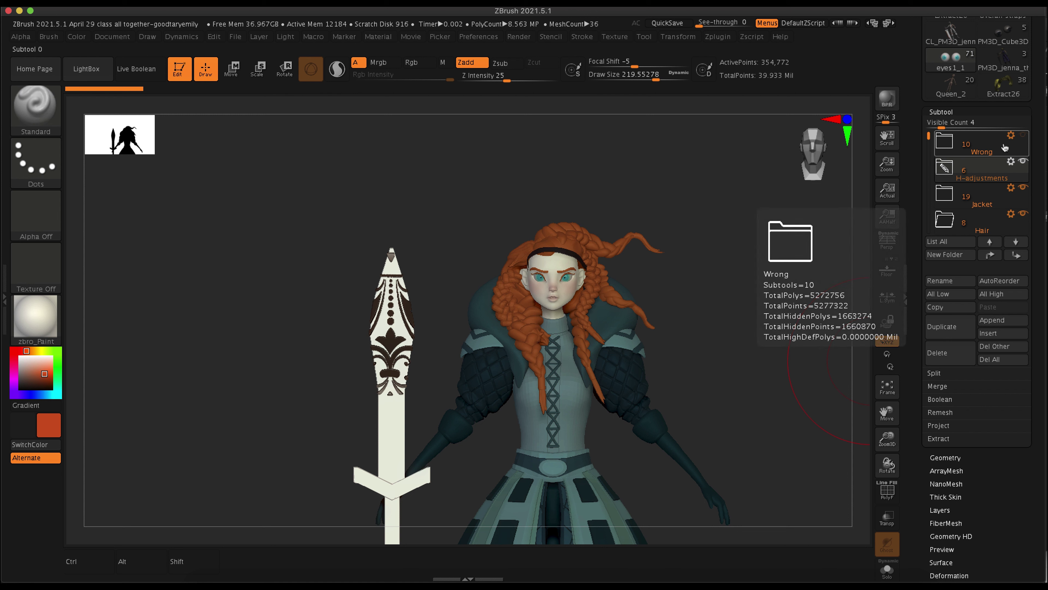
left_click(979, 165)
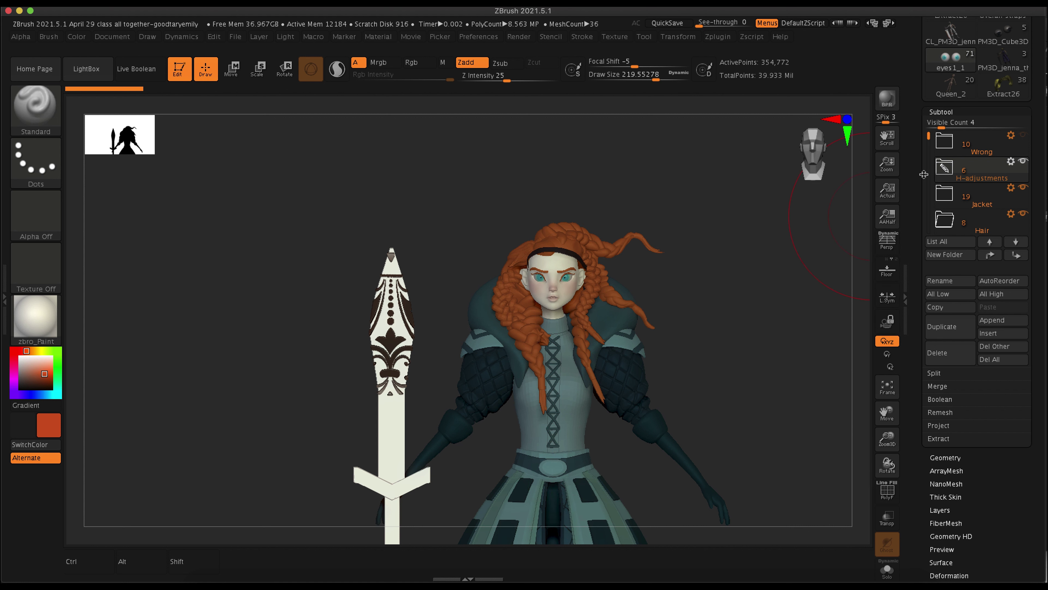
left_click_drag(924, 174, 927, 185)
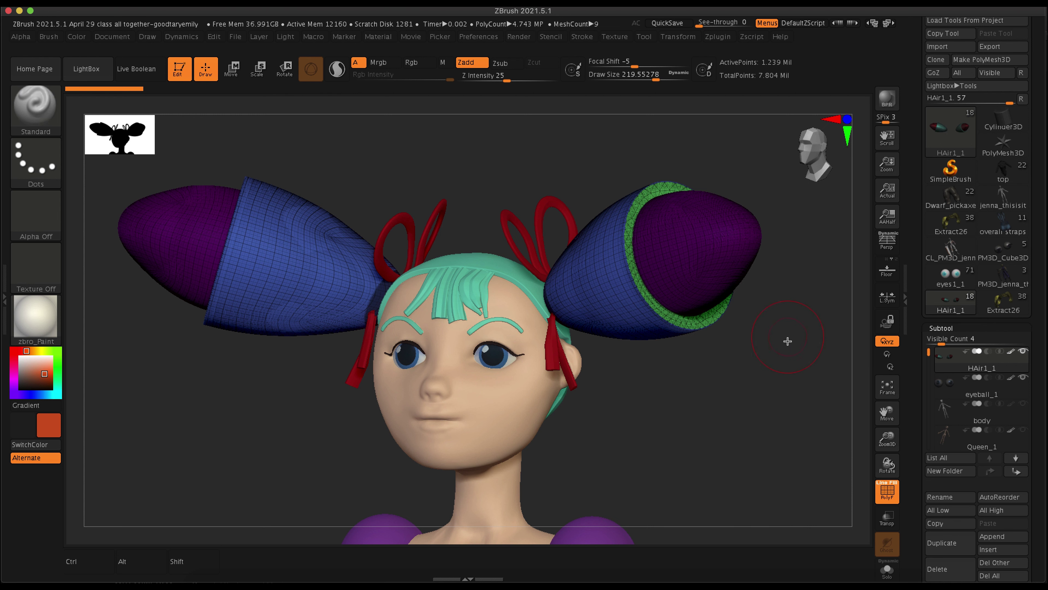
left_click_drag(798, 361, 758, 342, "alt")
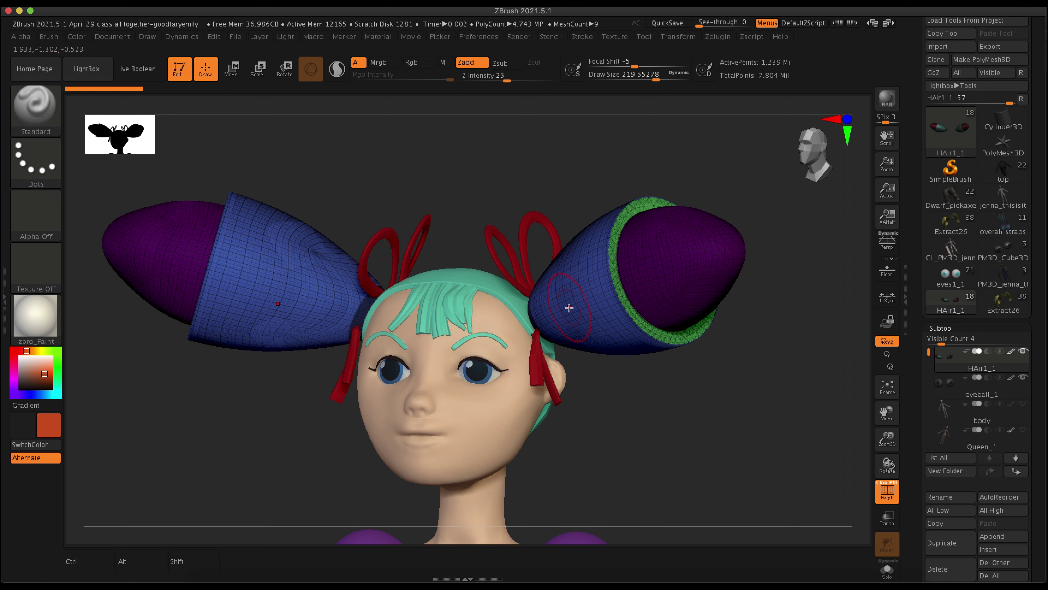
key("ctrl+shift")
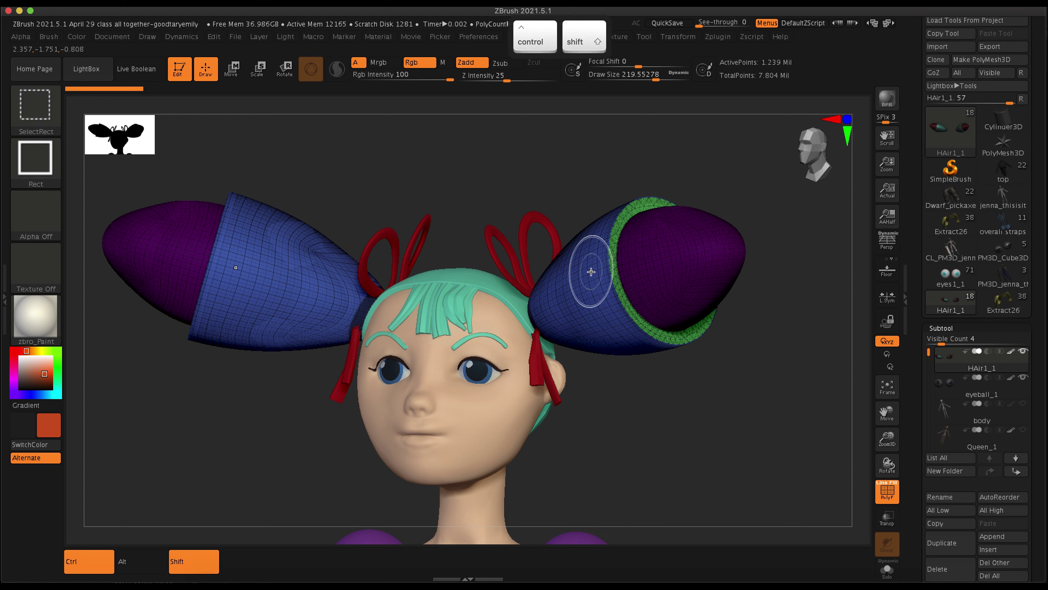
left_click(595, 271, "ctrl+shift")
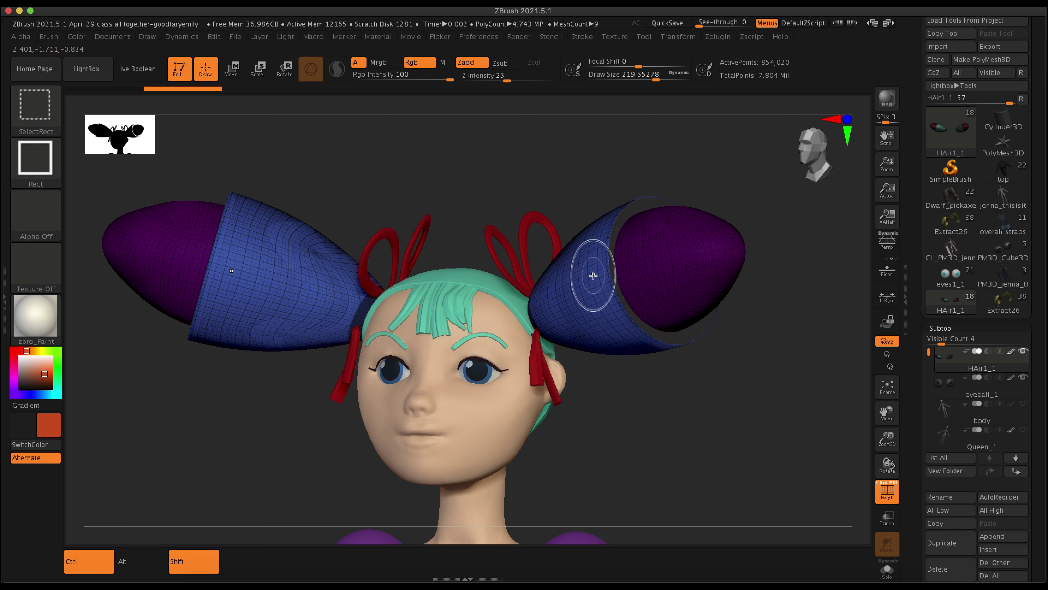
left_click(704, 269, "ctrl+shift")
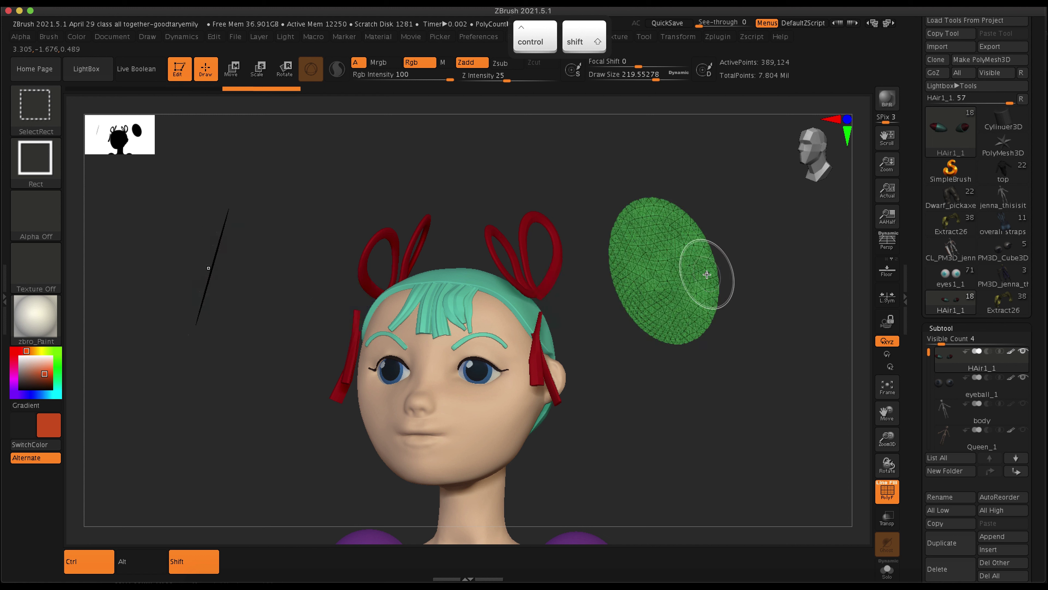
left_click(681, 277, "ctrl+shift")
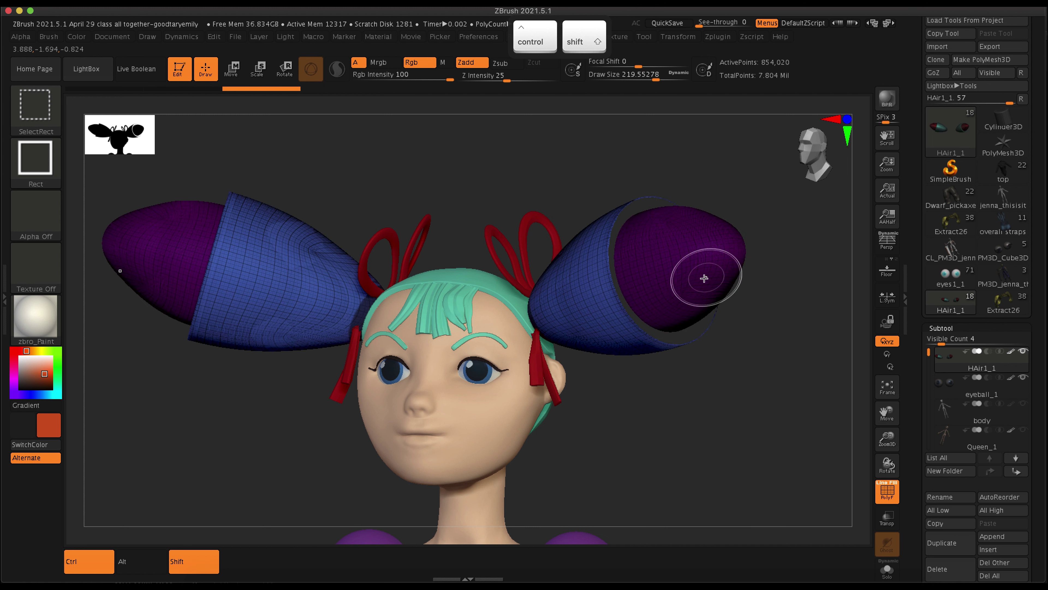
left_click_drag(758, 303, 815, 363, "ctrl+shift")
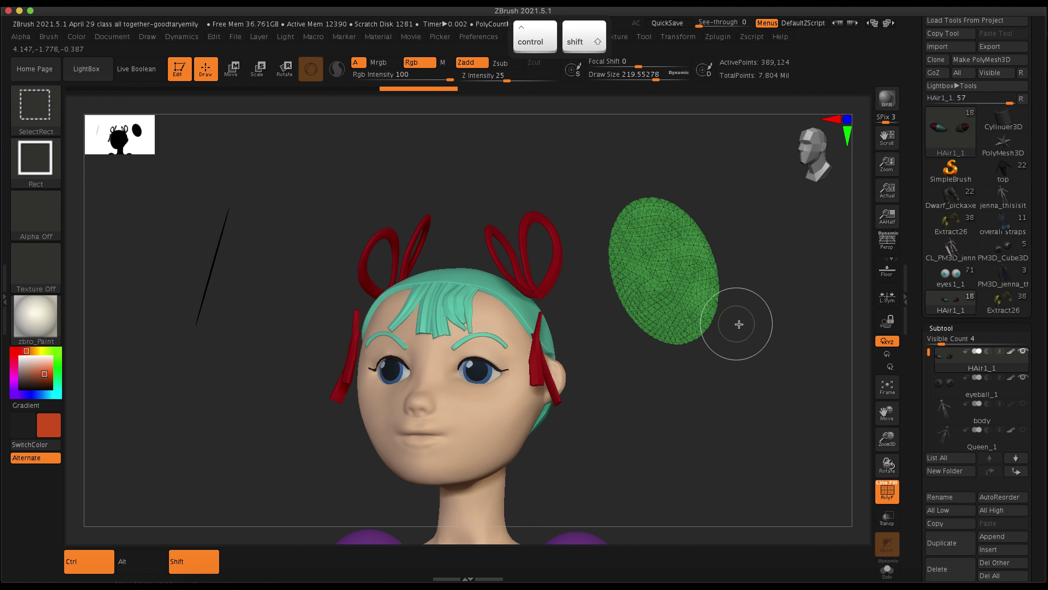
left_click(796, 343, "ctrl+shift")
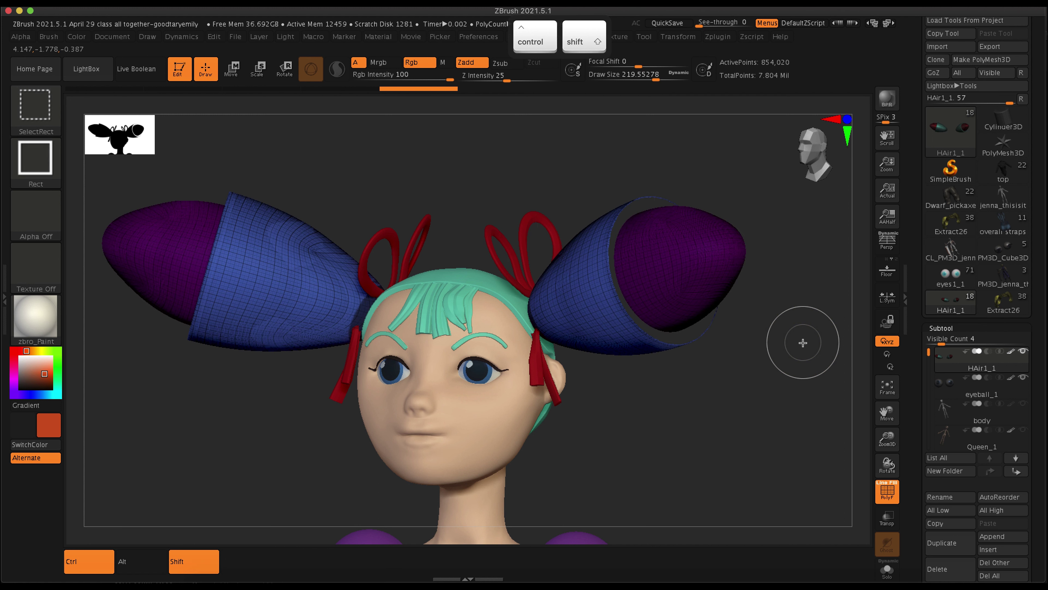
left_click(806, 344, "ctrl+shift")
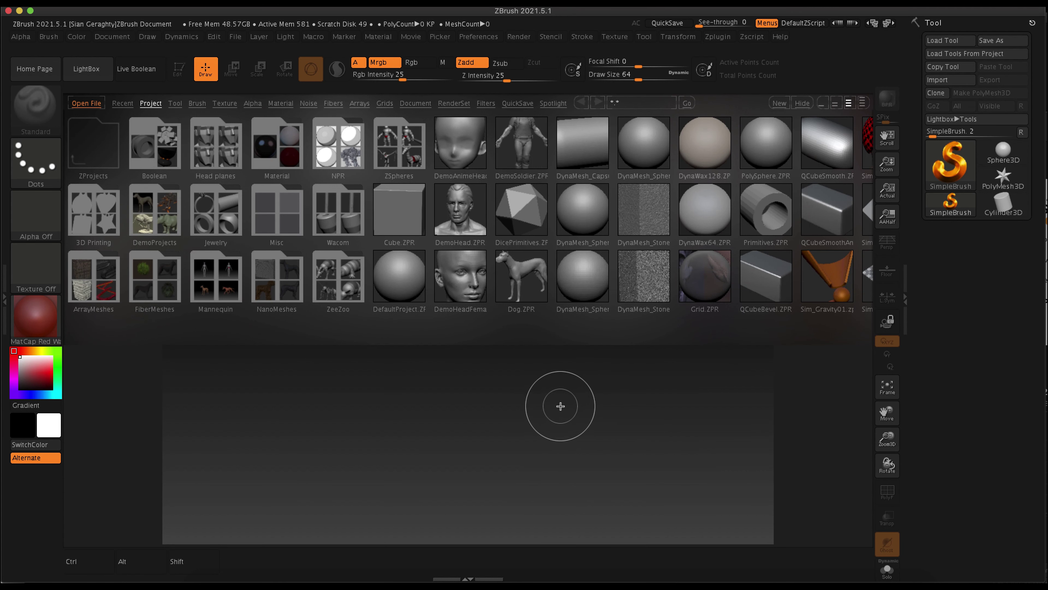
Step: Close LightBox, draw a Sphere3D at the canvas centre, enter Edit mode and make it PolyMesh3D
key("comma")
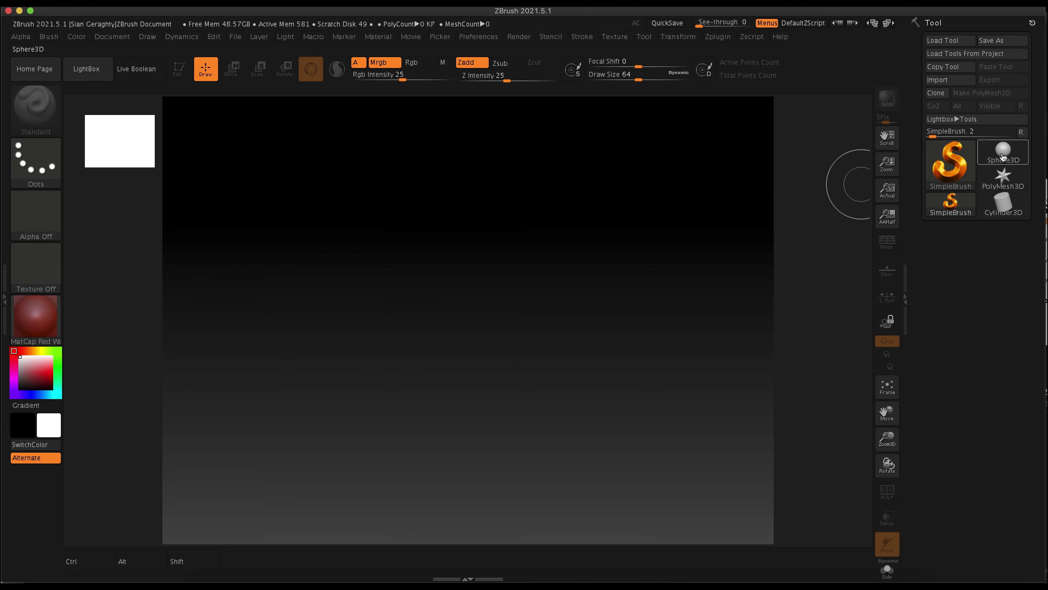
left_click(949, 165)
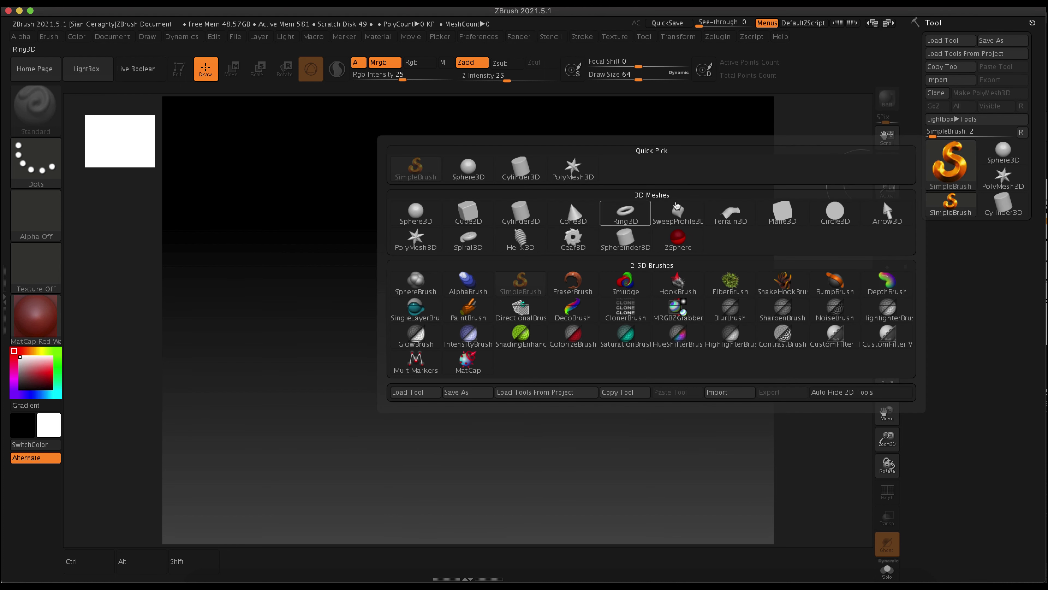
left_click(423, 214)
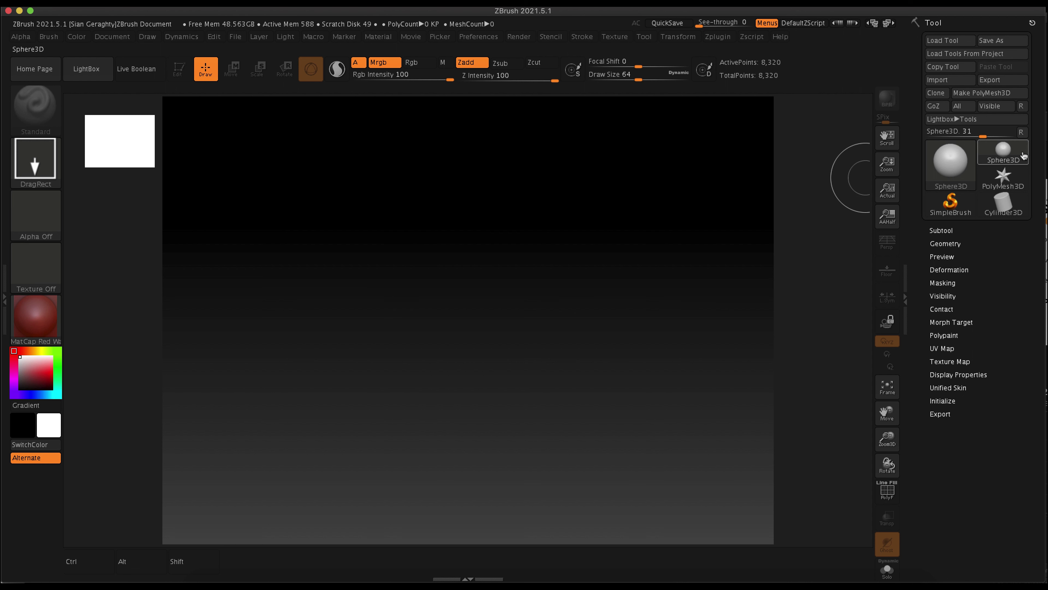
mouse_move(988, 159)
mouse_move(462, 326)
left_mouse_down()
mouse_move(479, 279)
mouse_move(495, 124)
left_mouse_up()
key("shift")
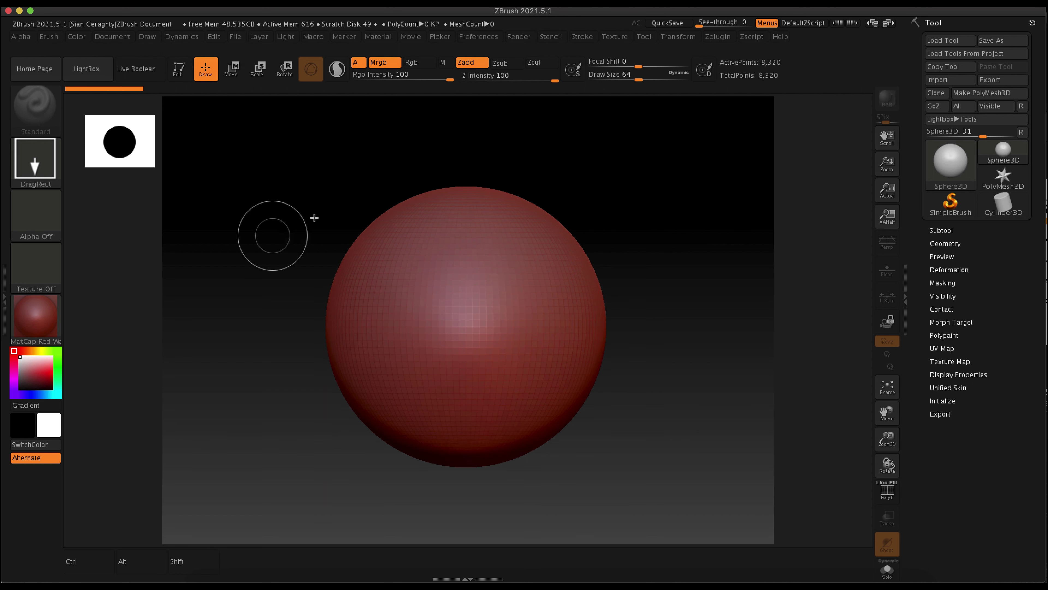
left_click(178, 71)
left_click(1013, 95)
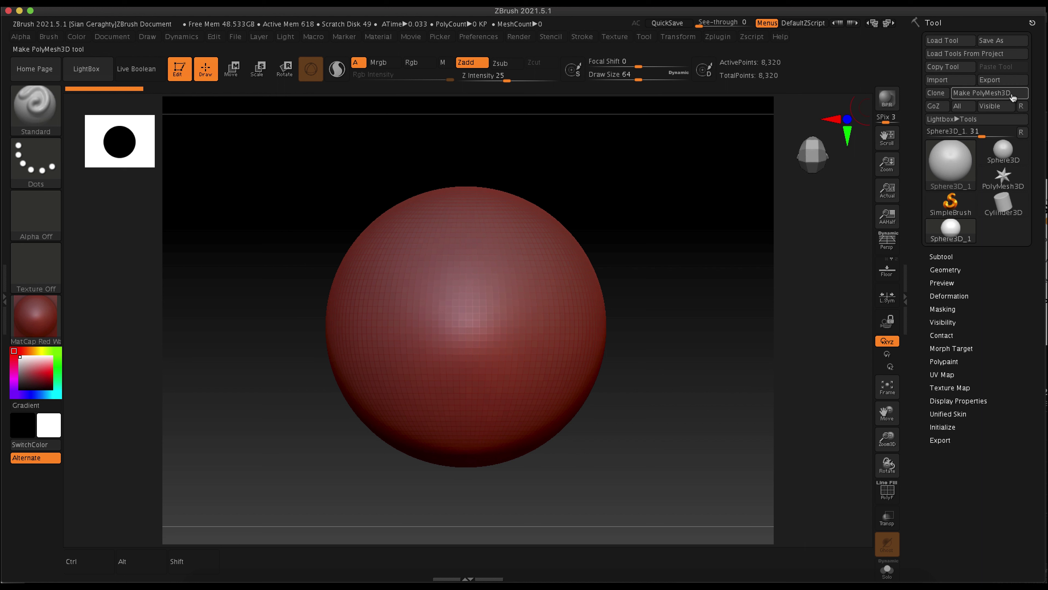
Step: Rename the sphere subtool to 'Sphere 1'
left_click(941, 257)
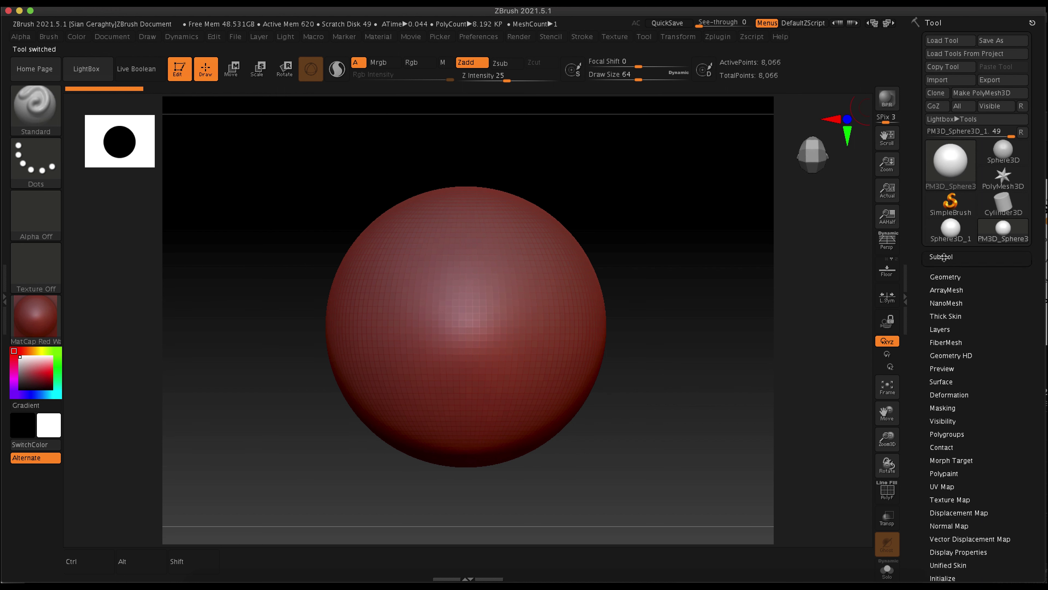
mouse_move(970, 297)
left_click_drag(970, 296, 974, 299)
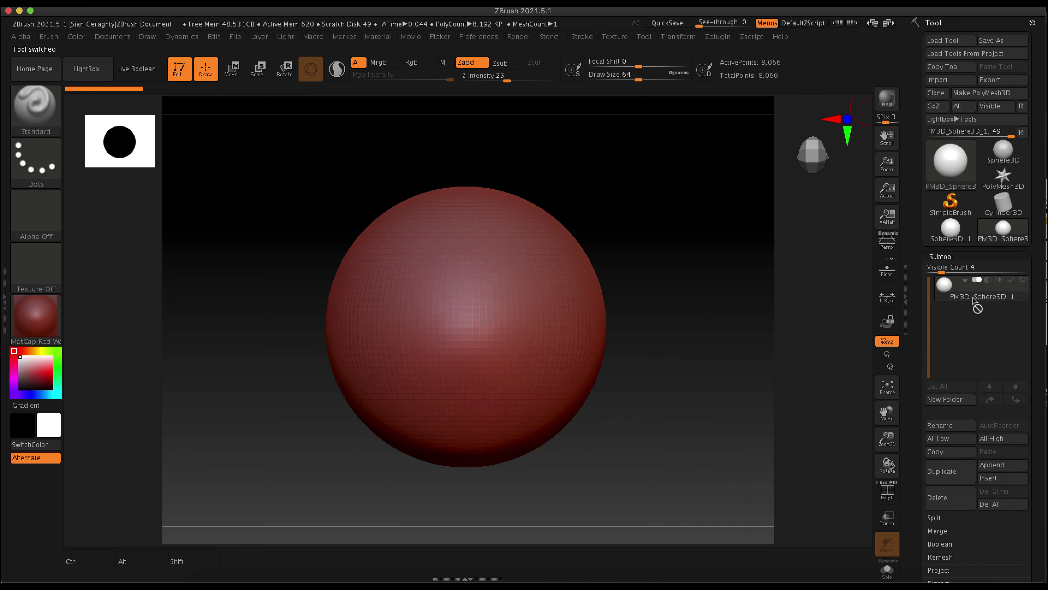
left_click(926, 425)
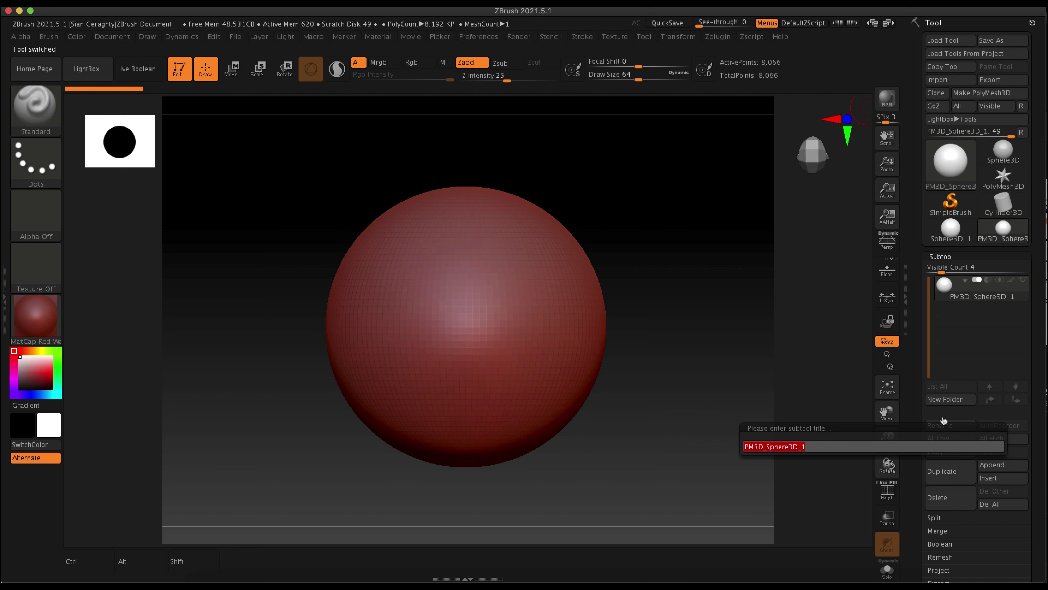
type("Sphere")
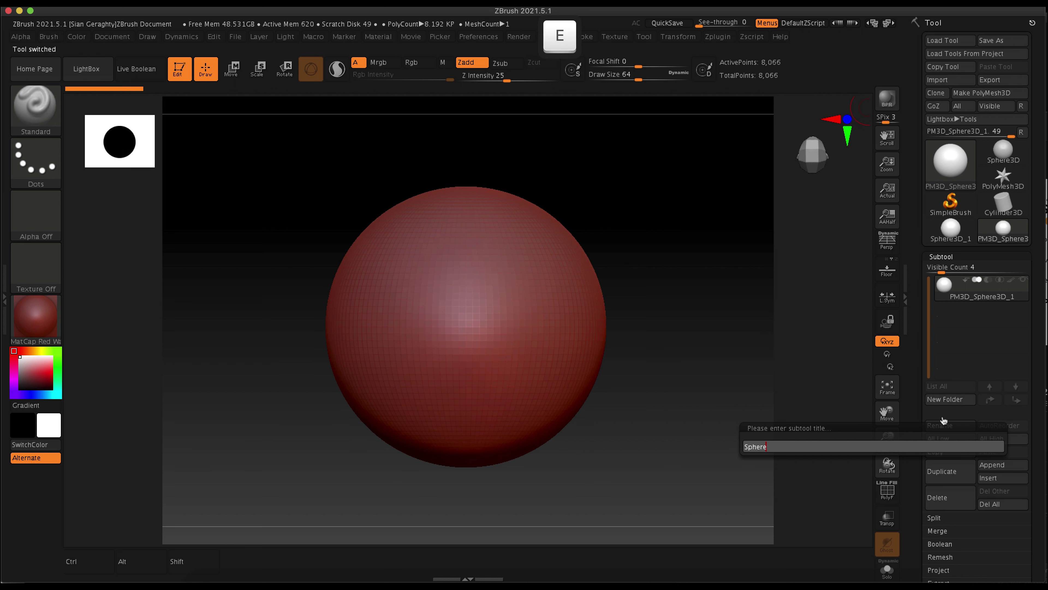
type(" 1")
key("Return")
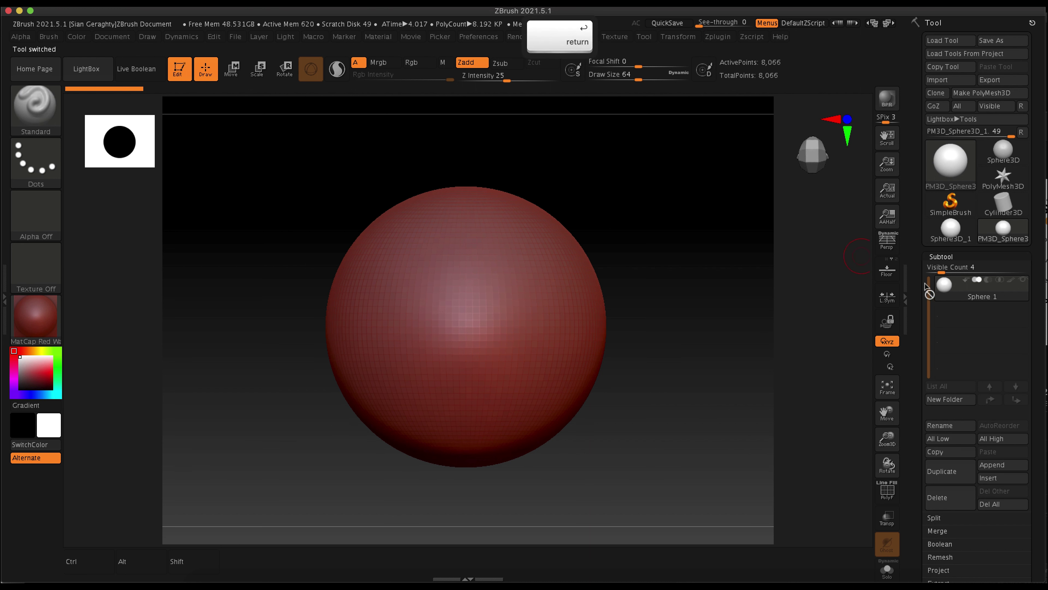
Step: Duplicate it twice into Sphere 2 and Sphere 3, then hide all but Sphere 1
left_click(944, 469)
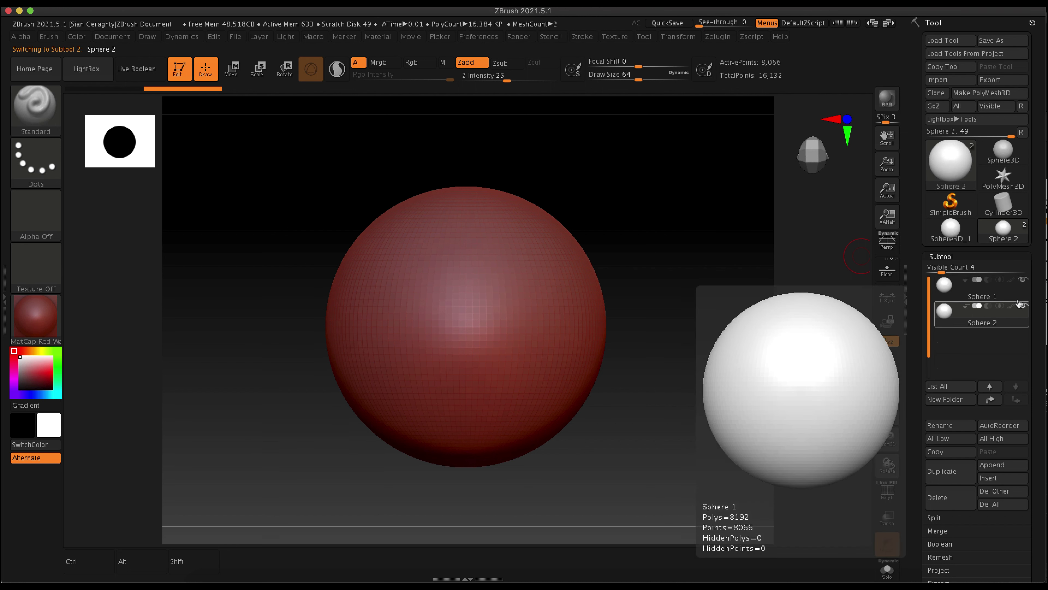
left_click(943, 470)
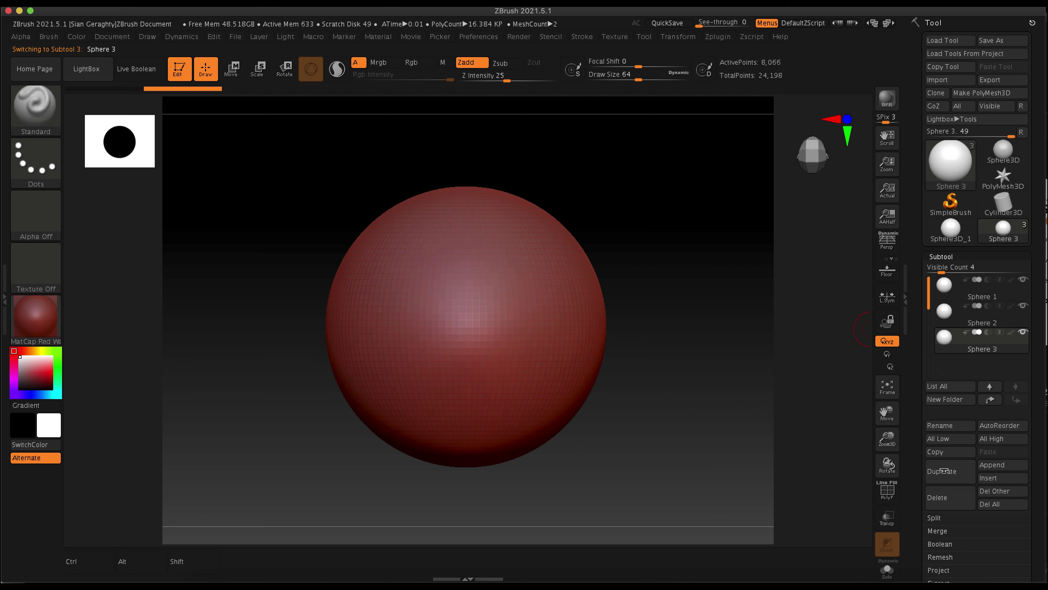
left_click(991, 295)
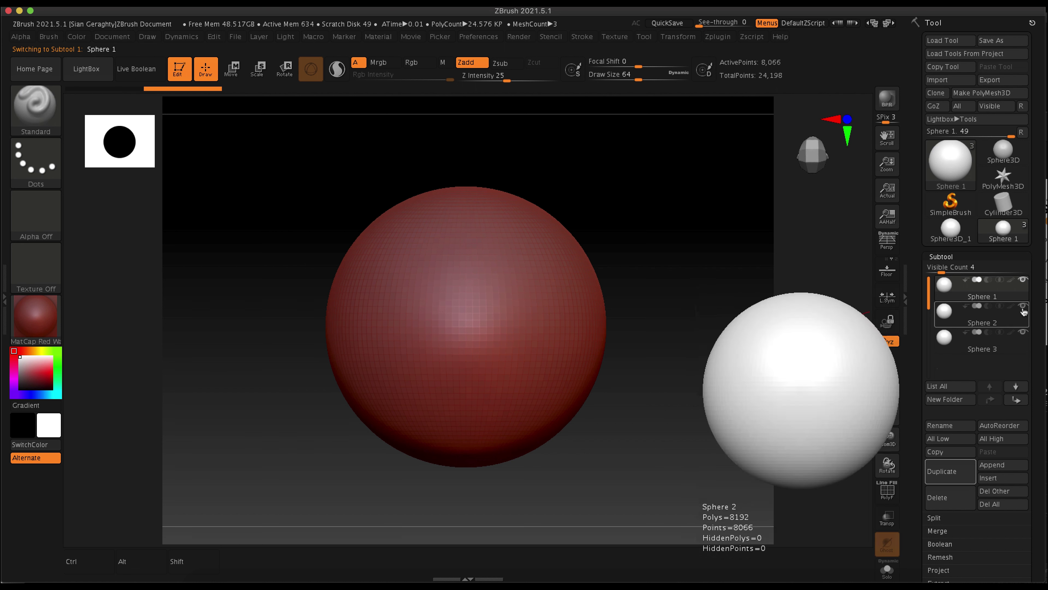
left_click(1022, 280, "shift")
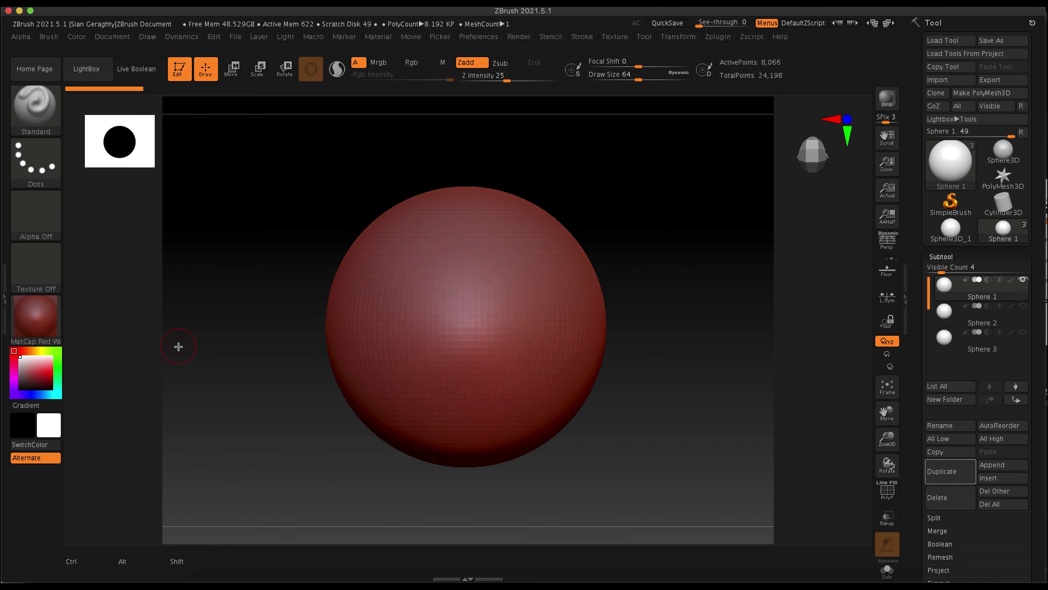
Step: Choose the Move brush from the brush picker filtered by the letter M
key("b")
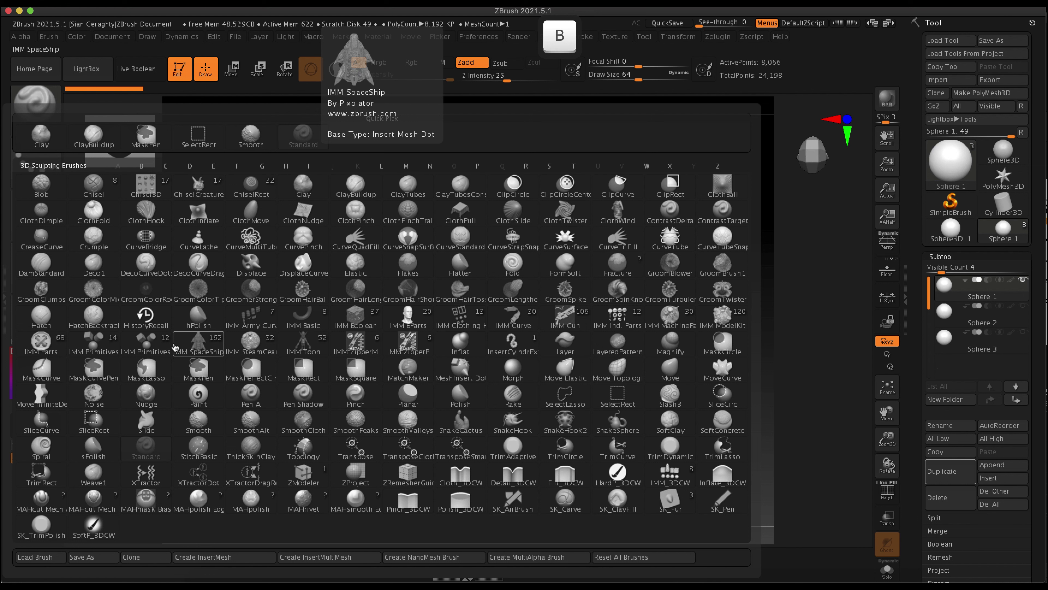
key("t")
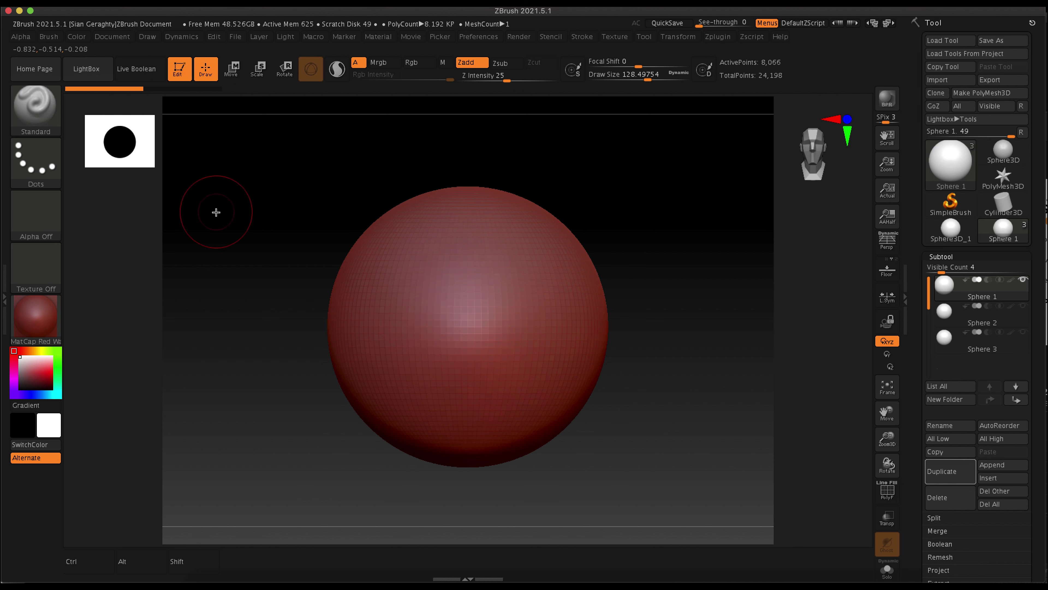
left_click(34, 110)
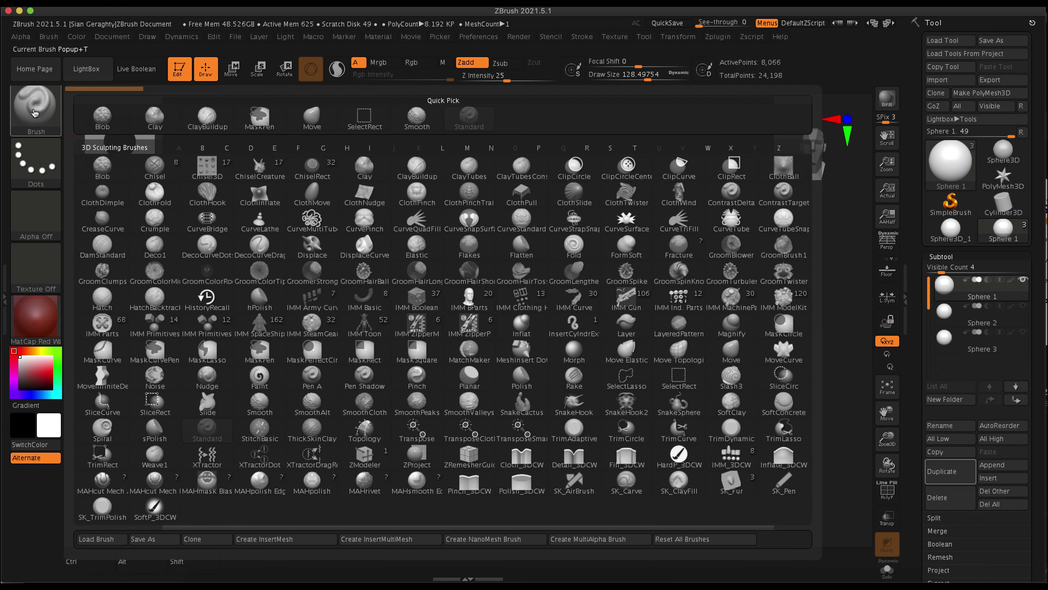
key("m")
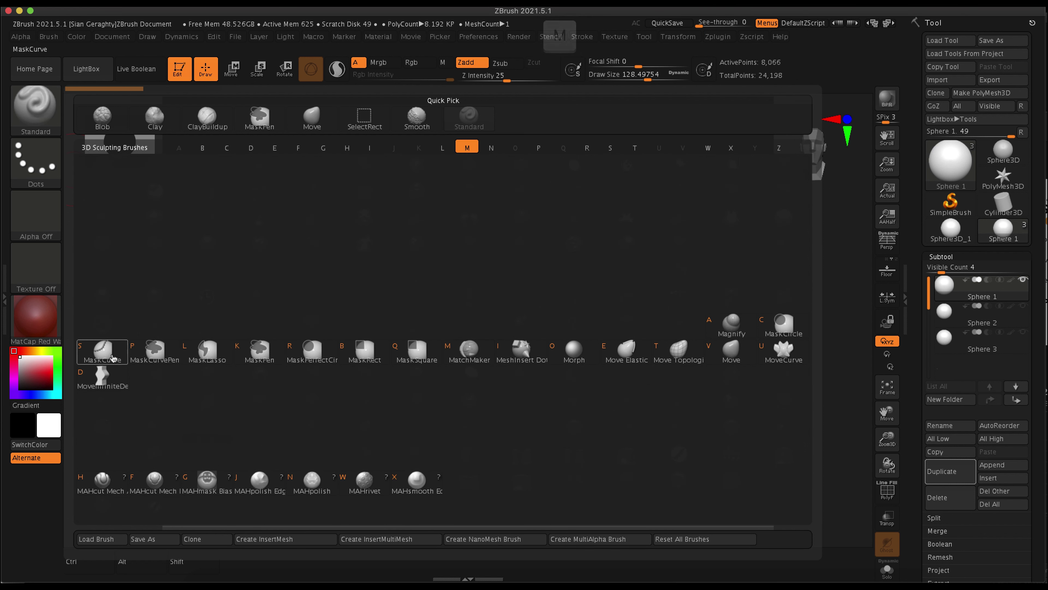
left_click(736, 353)
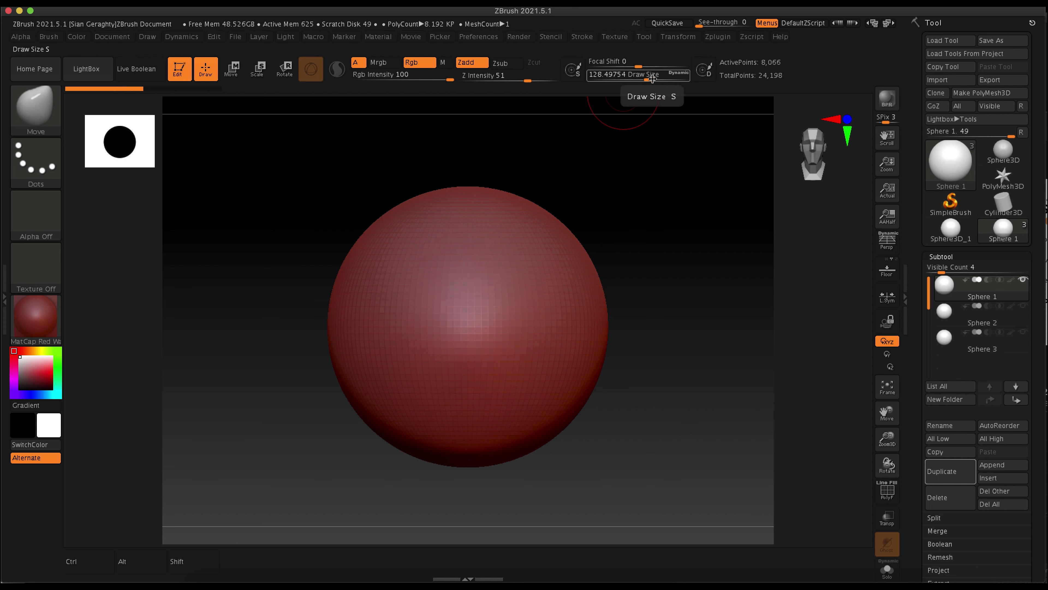
Step: Select the Standard brush with B-S-T, reduce draw size to about 110 and adjust focal shift
mouse_move(647, 80)
left_mouse_down()
mouse_move(614, 84)
mouse_move(675, 81)
mouse_move(653, 79)
left_mouse_up()
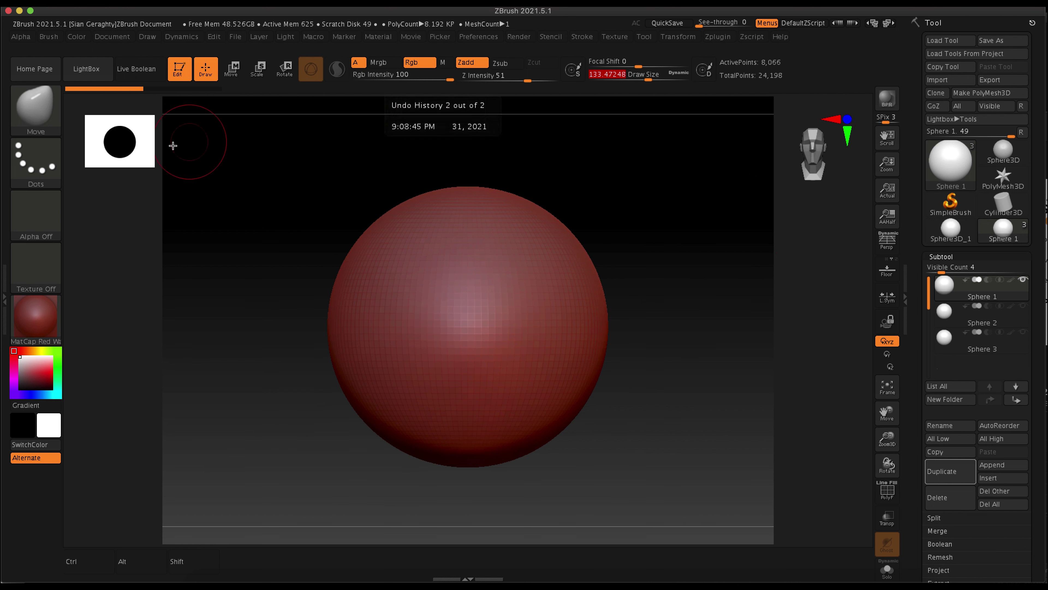
key("b")
key("s")
key("t")
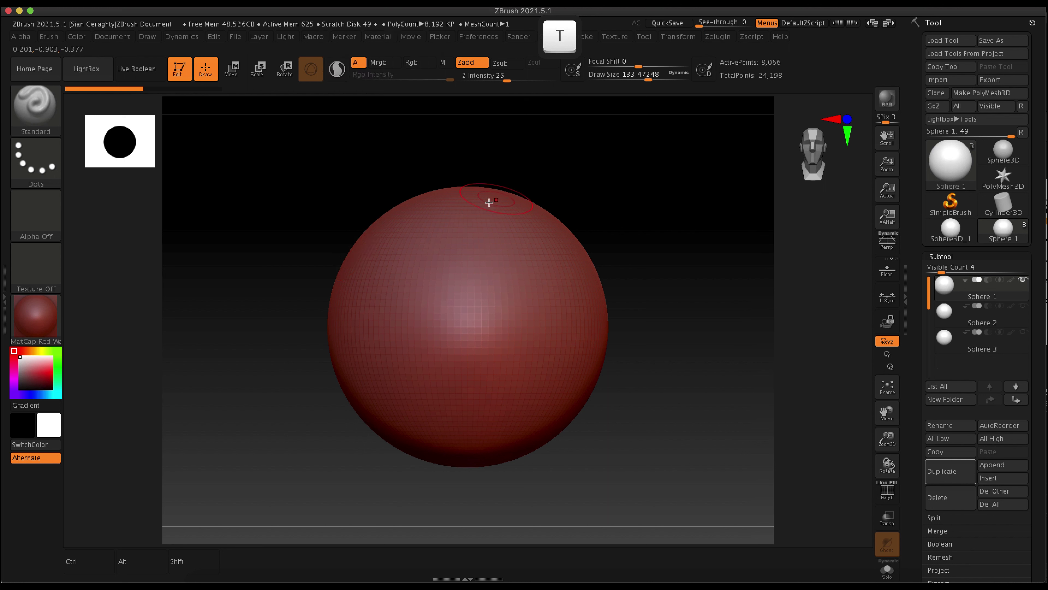
left_click_drag(650, 80, 618, 80)
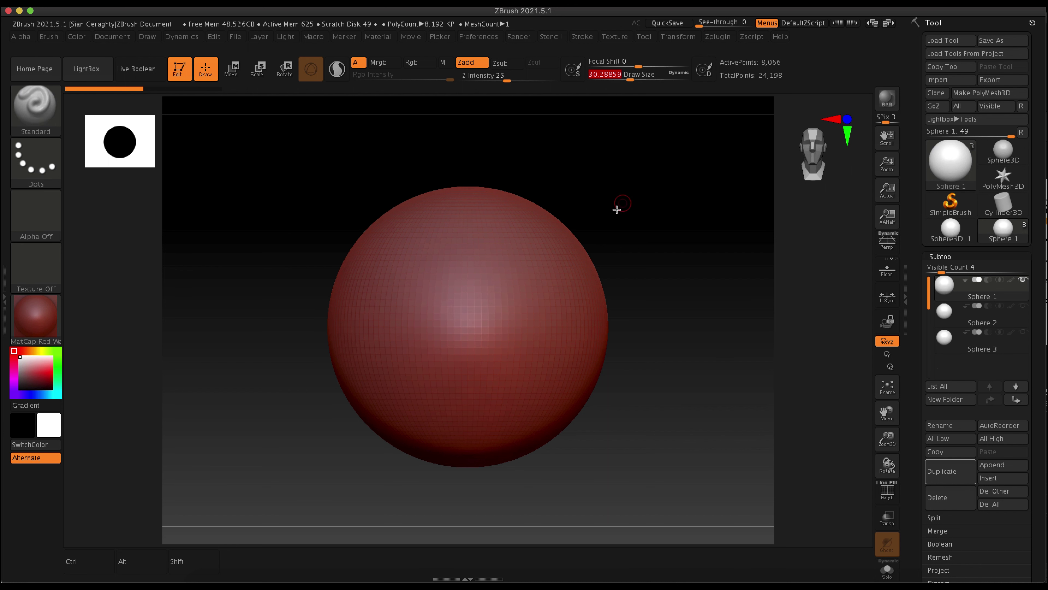
mouse_move(639, 68)
left_mouse_down()
mouse_move(667, 80)
mouse_move(608, 66)
mouse_move(656, 66)
mouse_move(636, 66)
mouse_move(645, 79)
left_mouse_up()
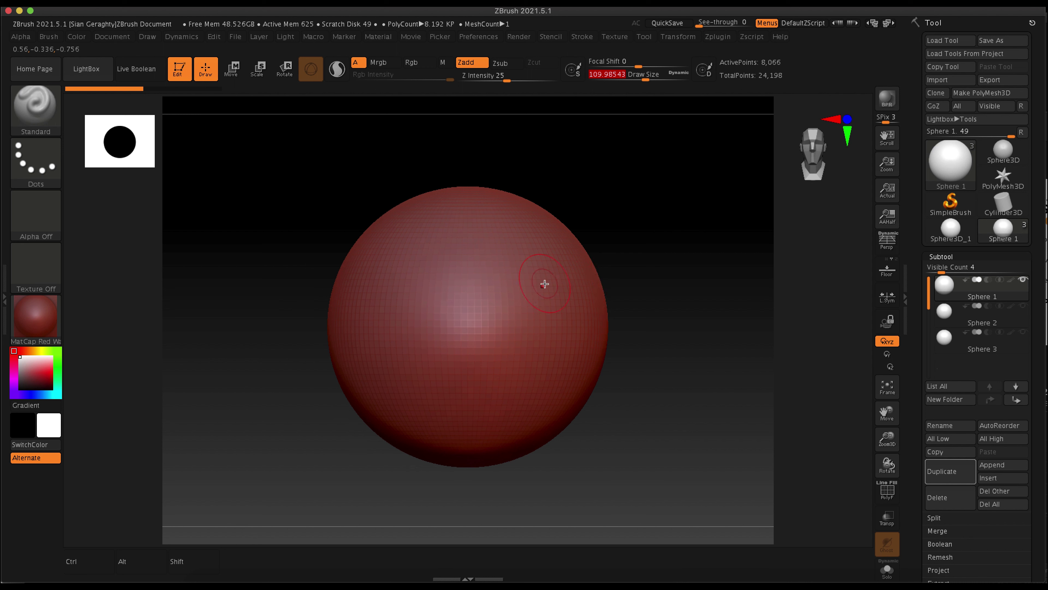
Step: Turn on X symmetry and raise four mirrored vertical ridges down the front of the sphere
key("x")
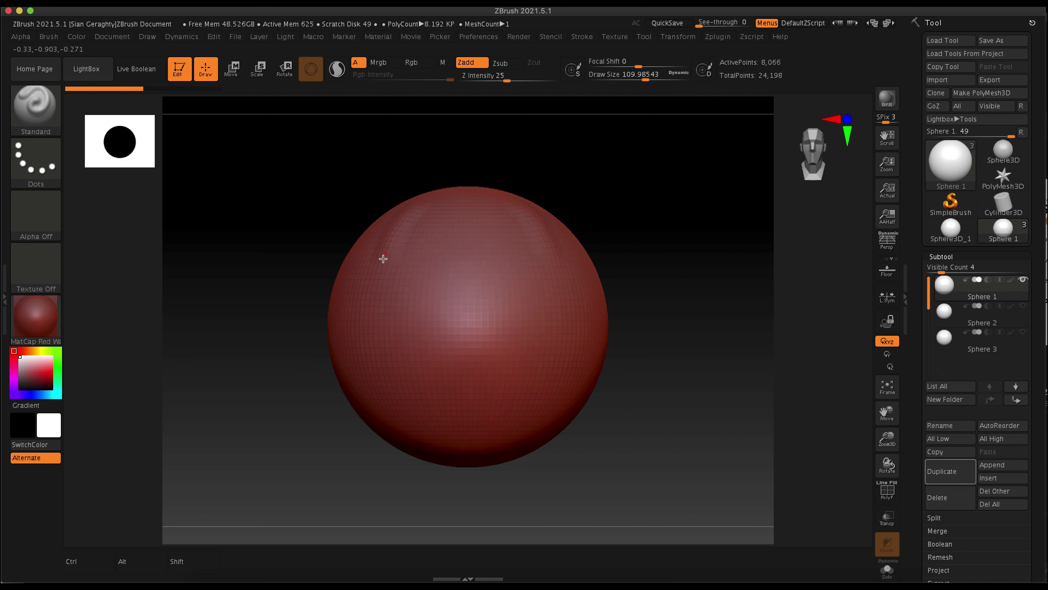
mouse_move(382, 259)
left_mouse_down()
mouse_move(383, 342)
mouse_move(409, 374)
left_mouse_up()
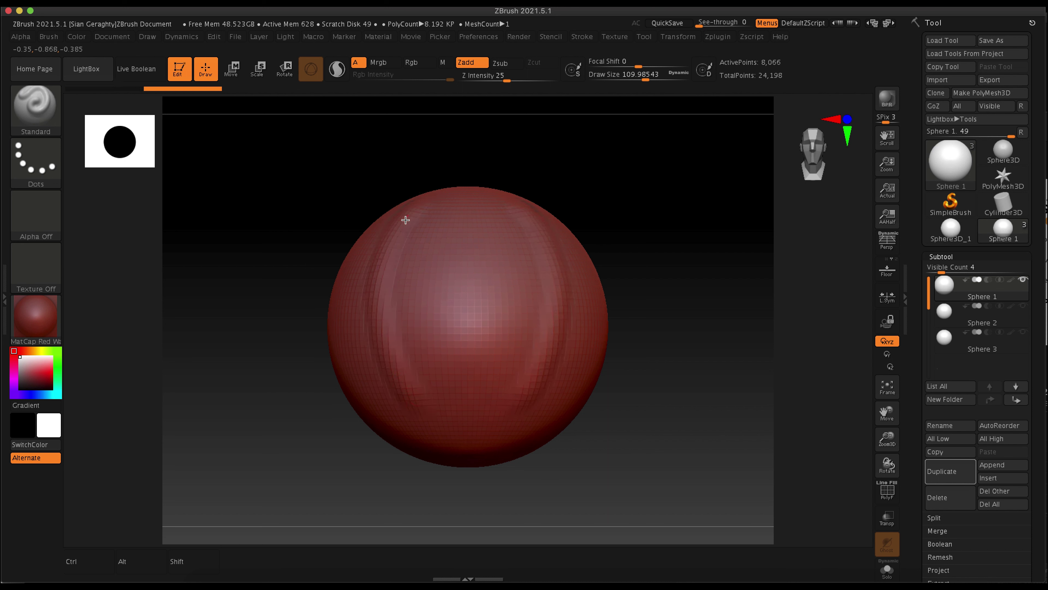
mouse_move(405, 220)
left_mouse_down()
mouse_move(384, 254)
mouse_move(375, 312)
mouse_move(420, 398)
left_mouse_up()
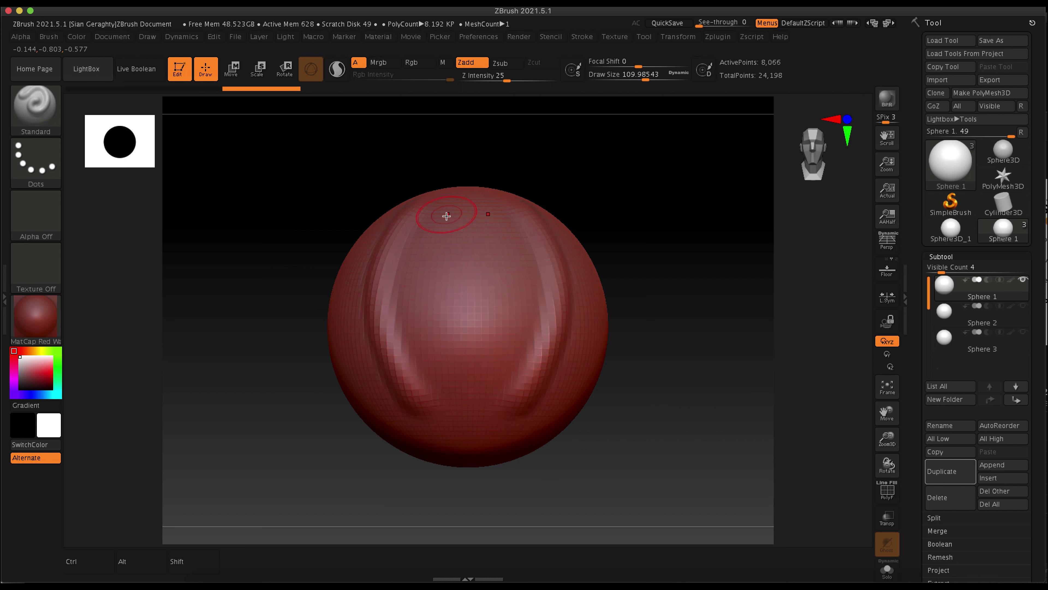
mouse_move(449, 211)
left_mouse_down()
mouse_move(421, 287)
mouse_move(432, 396)
left_mouse_up()
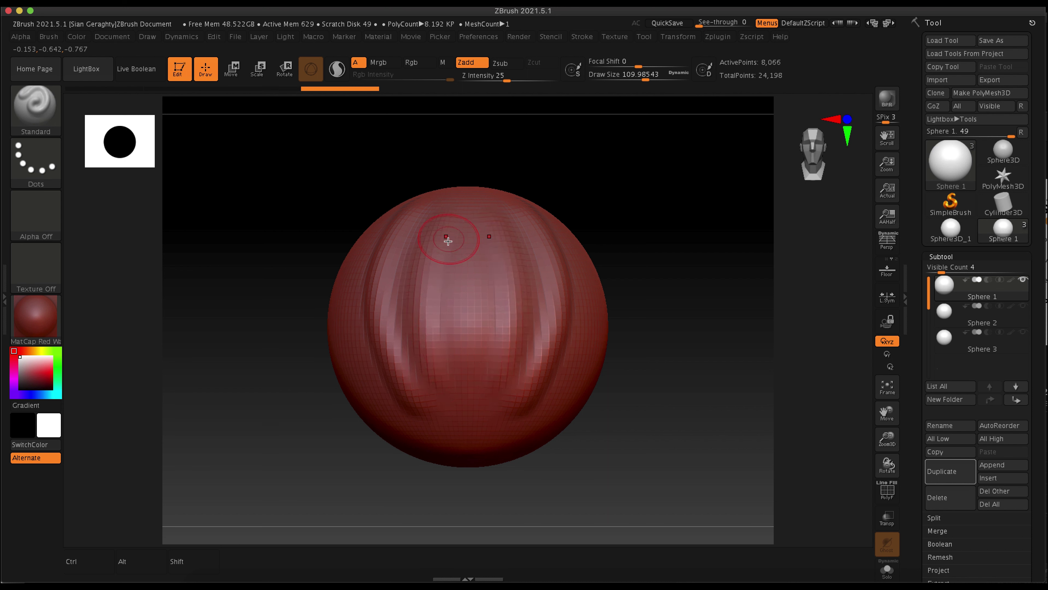
mouse_move(447, 221)
left_mouse_down()
mouse_move(428, 259)
mouse_move(423, 322)
mouse_move(445, 401)
mouse_move(446, 218)
mouse_move(415, 293)
mouse_move(443, 404)
left_mouse_up()
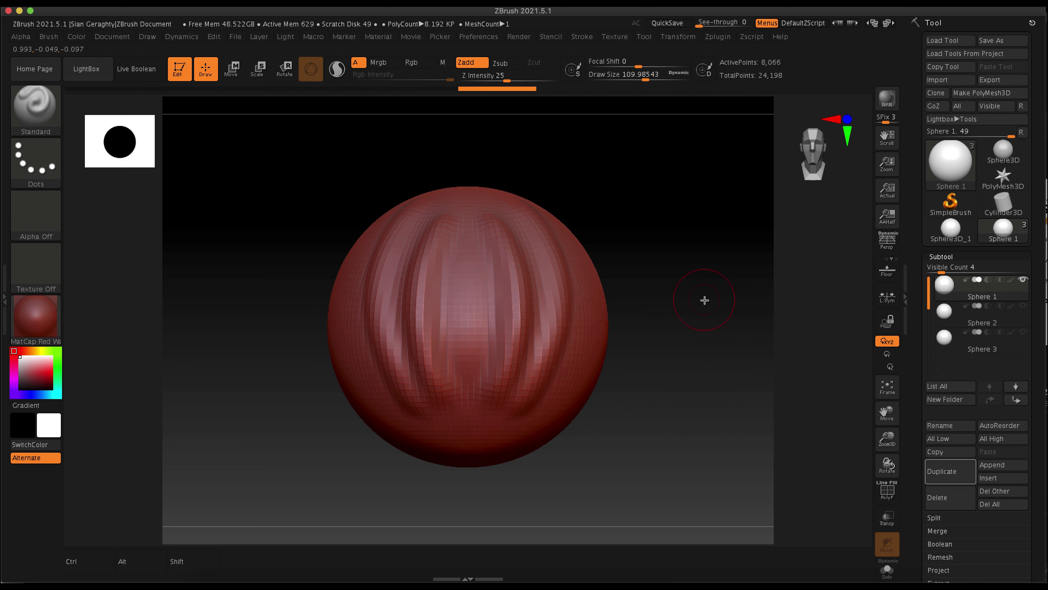
Step: Rotate the sphere to other sides and add more vertical ridges down its centre and left
left_click_drag(704, 300, 659, 303)
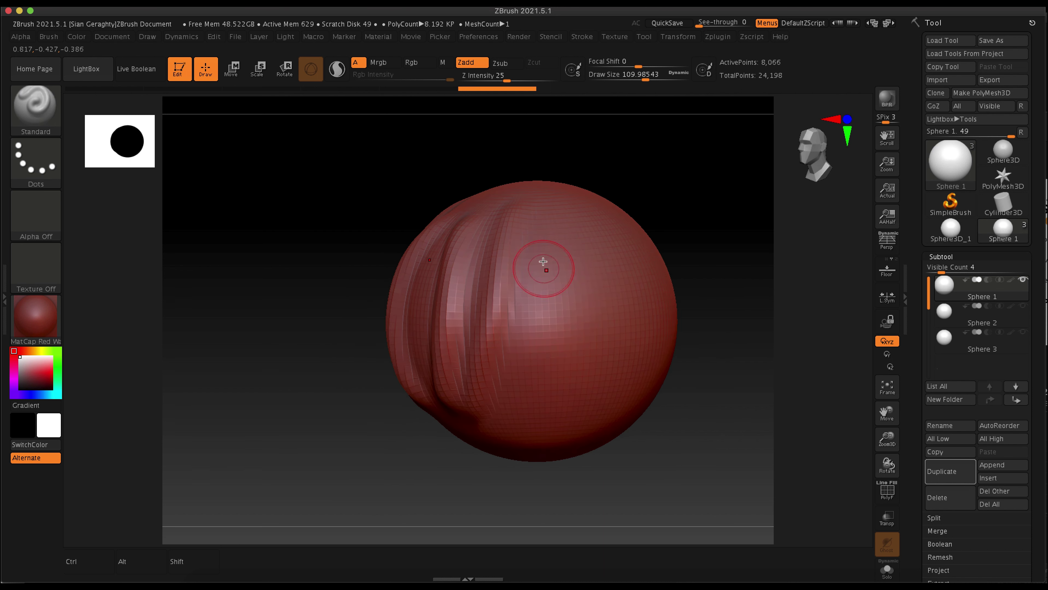
mouse_move(541, 211)
left_mouse_down()
mouse_move(565, 326)
mouse_move(559, 461)
left_mouse_up()
left_click_drag(726, 363, 710, 363)
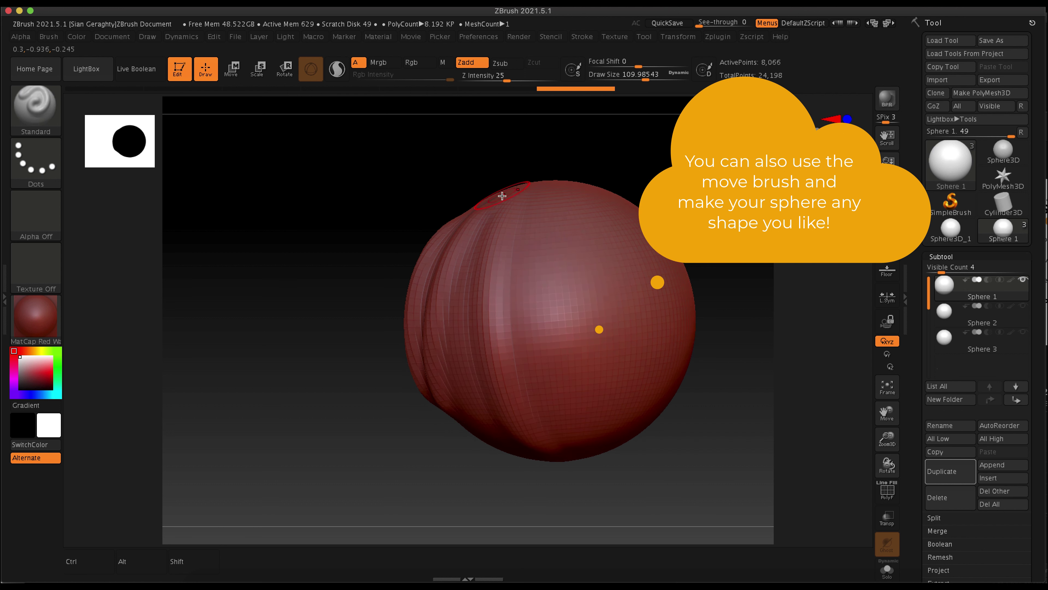
mouse_move(497, 265)
left_mouse_down()
mouse_move(516, 384)
mouse_move(553, 438)
left_mouse_up()
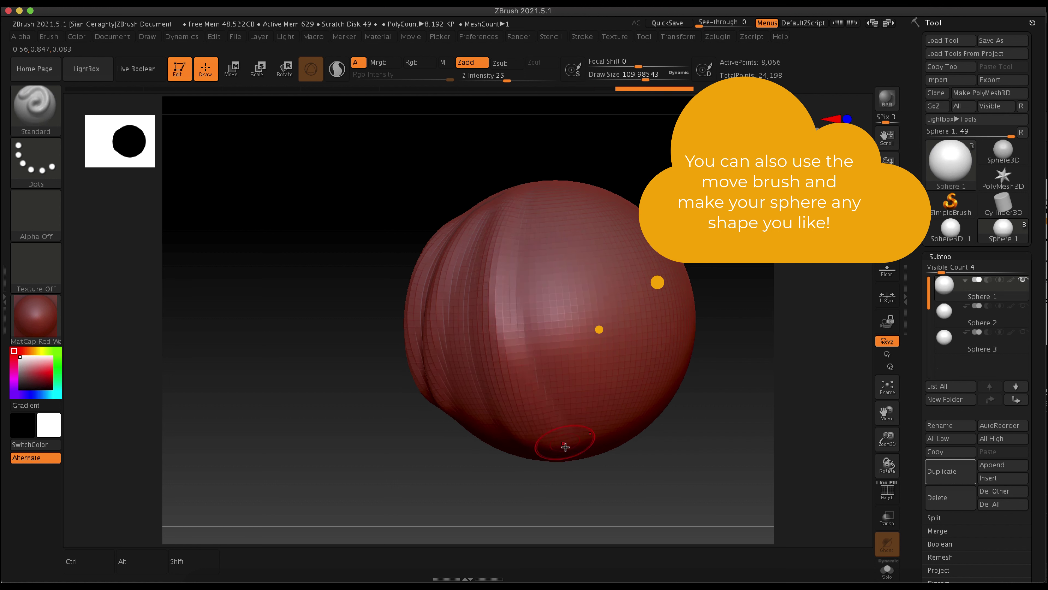
mouse_move(463, 246)
left_mouse_down()
mouse_move(451, 295)
mouse_move(464, 363)
mouse_move(529, 454)
left_mouse_up()
left_click_drag(704, 376, 680, 376)
left_click_drag(743, 227, 720, 225)
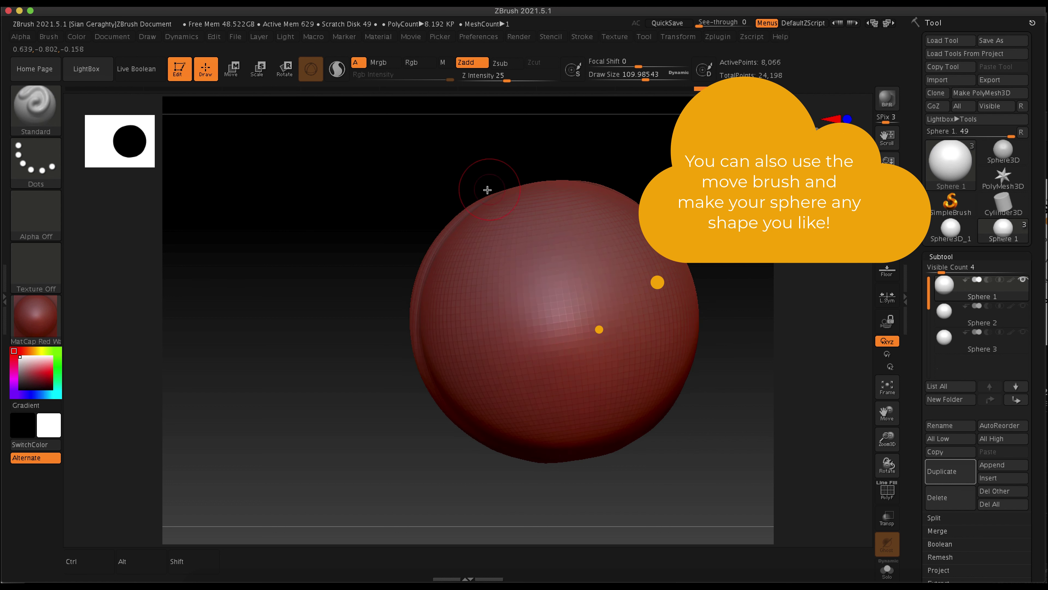
mouse_move(482, 210)
left_mouse_down()
mouse_move(456, 305)
mouse_move(540, 452)
left_mouse_up()
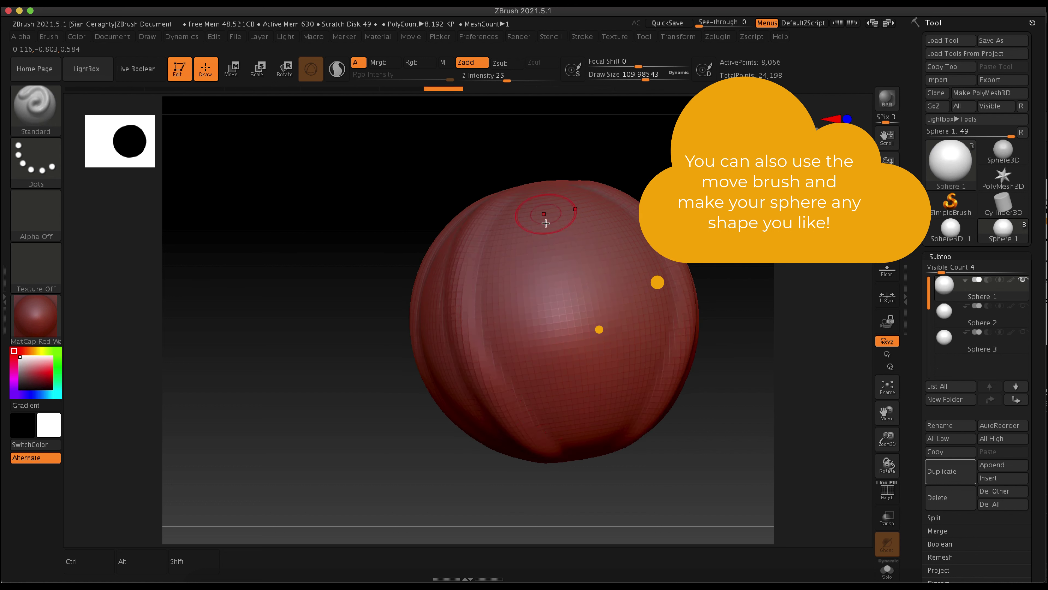
mouse_move(536, 191)
left_mouse_down()
mouse_move(524, 234)
mouse_move(531, 305)
mouse_move(577, 446)
left_mouse_up()
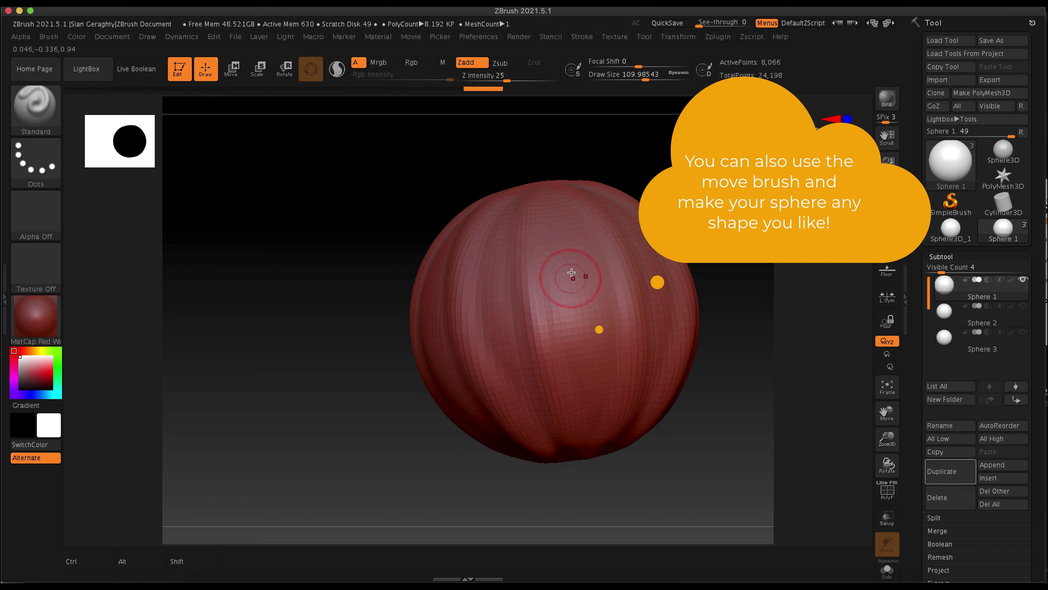
mouse_move(523, 218)
left_mouse_down()
mouse_move(538, 366)
mouse_move(573, 446)
left_mouse_up()
Step: Push and reshape the top of the mesh into a lumpier outline, turning it around
mouse_move(538, 172)
left_mouse_down()
mouse_move(510, 216)
mouse_move(528, 269)
mouse_move(551, 216)
mouse_move(526, 244)
left_mouse_up()
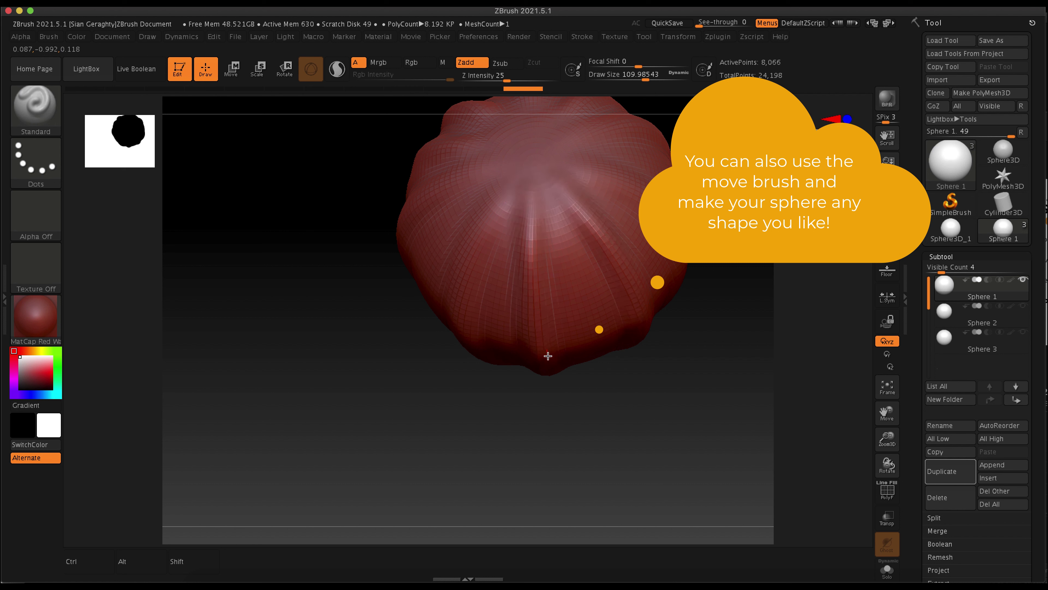
left_click_drag(548, 356, 548, 357)
left_click_drag(562, 161, 495, 223)
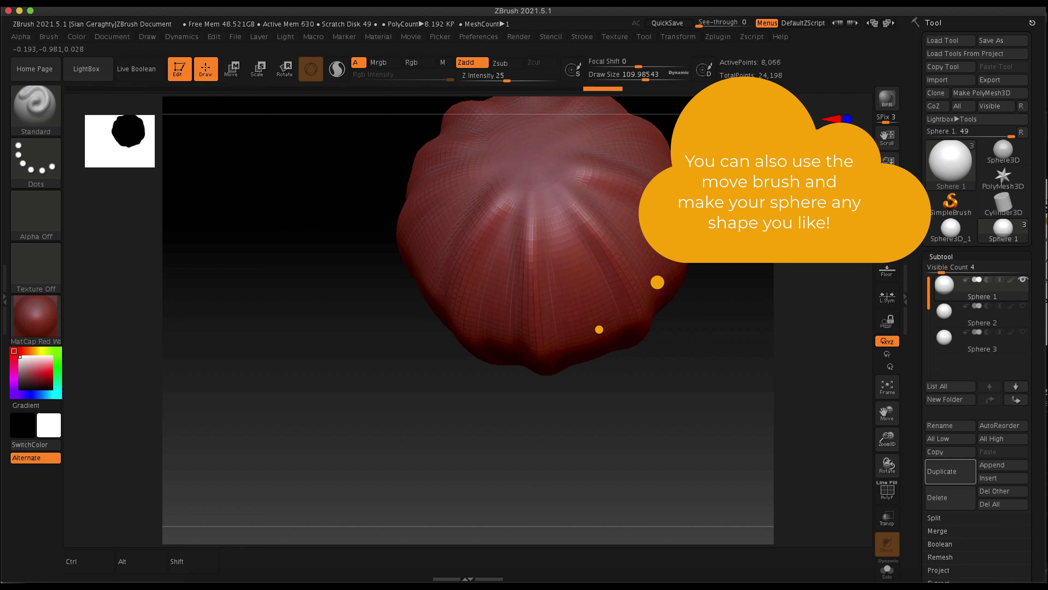
left_click_drag(743, 345, 656, 368)
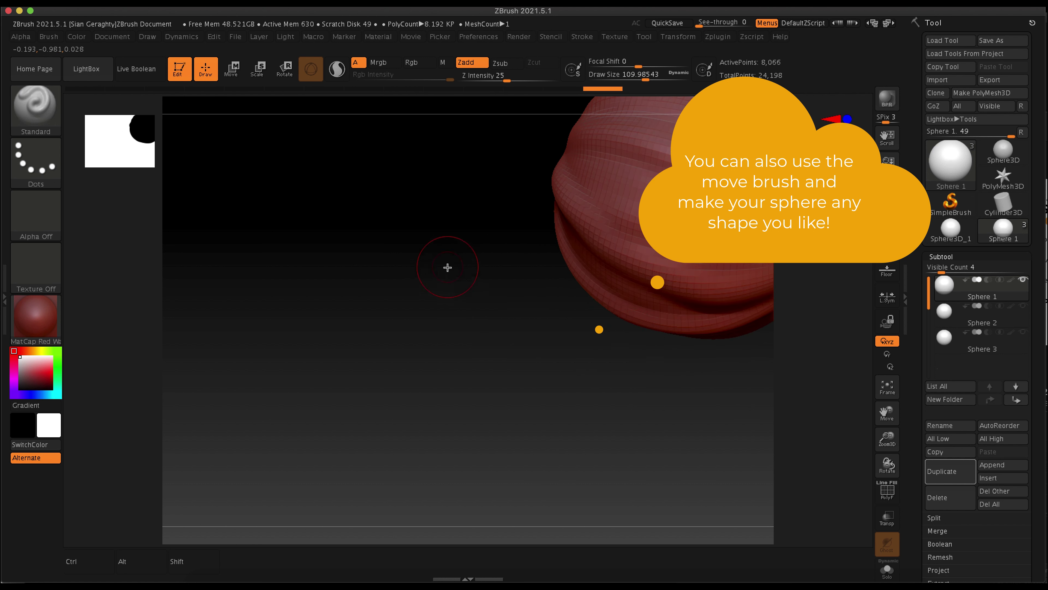
left_click_drag(447, 267, 506, 112)
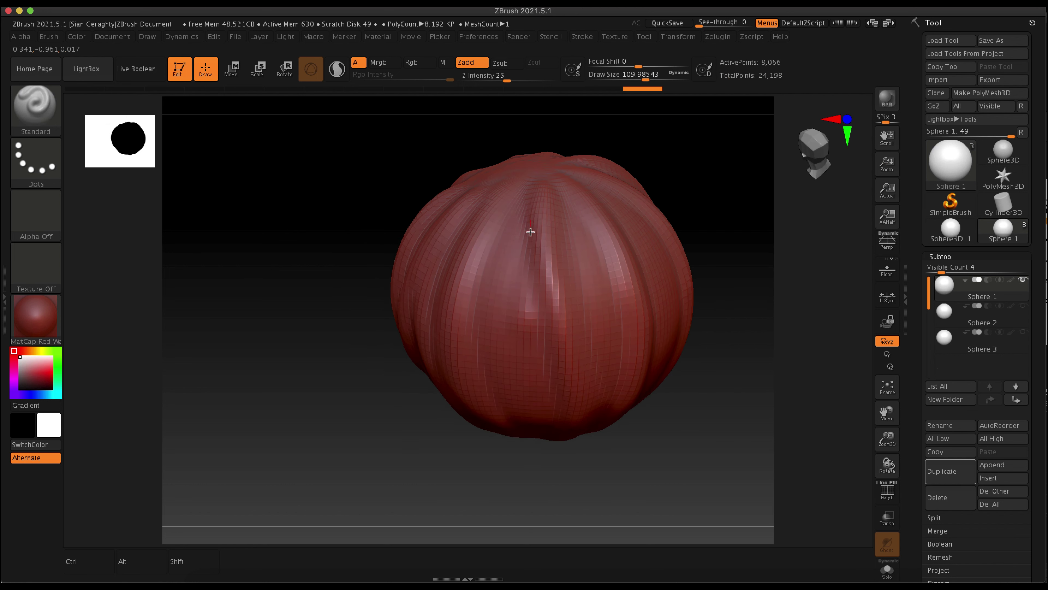
Step: Raise vertical ridges and carve Zsub grooves down the sphere's centre and right side
left_click_drag(530, 232, 547, 330)
mouse_move(817, 363)
left_mouse_down()
mouse_move(732, 374)
mouse_move(776, 353)
mouse_move(756, 349)
left_mouse_up()
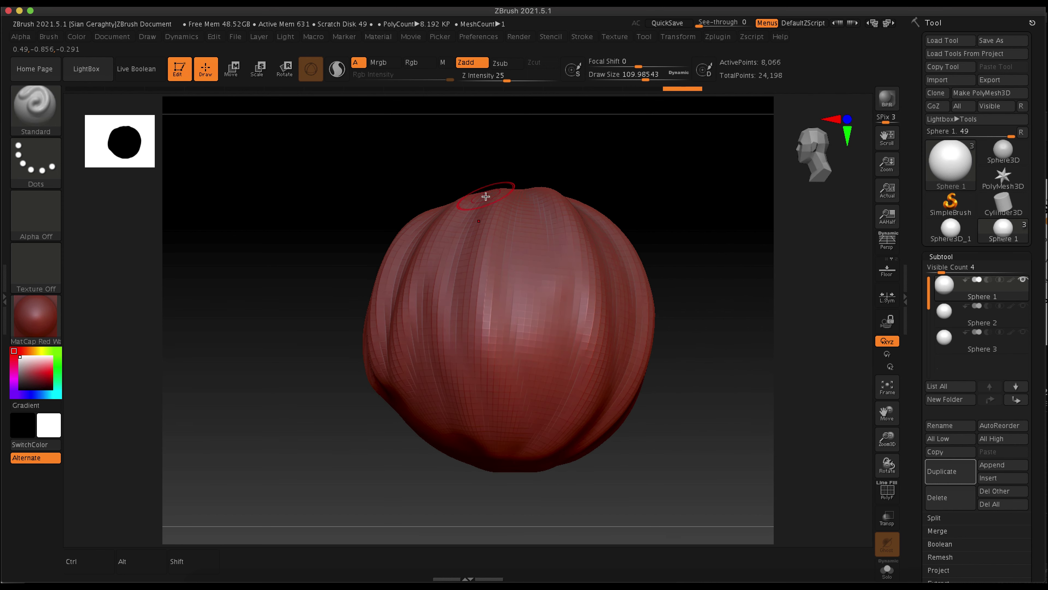
mouse_move(571, 212)
left_mouse_down()
mouse_move(603, 281)
mouse_move(568, 385)
left_mouse_up()
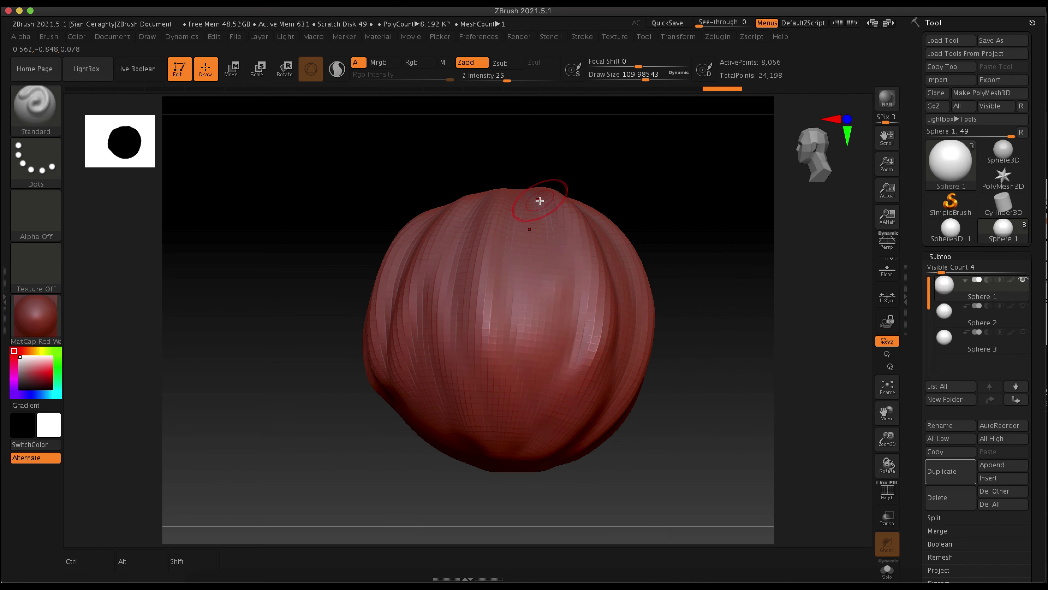
key("alt")
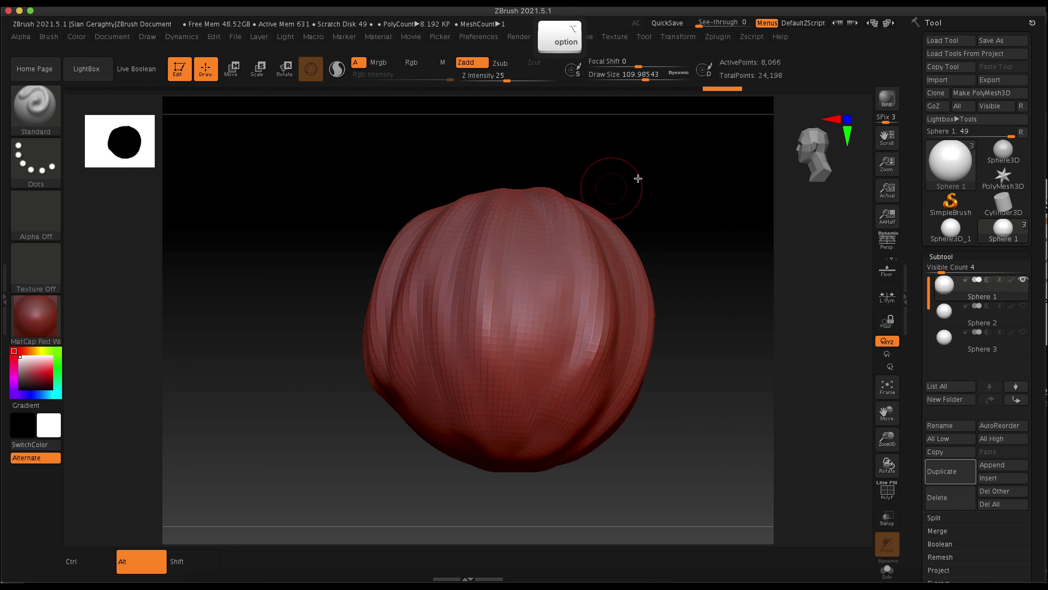
mouse_move(547, 219)
left_mouse_down("alt")
mouse_move(567, 329)
mouse_move(555, 395)
left_mouse_up("alt")
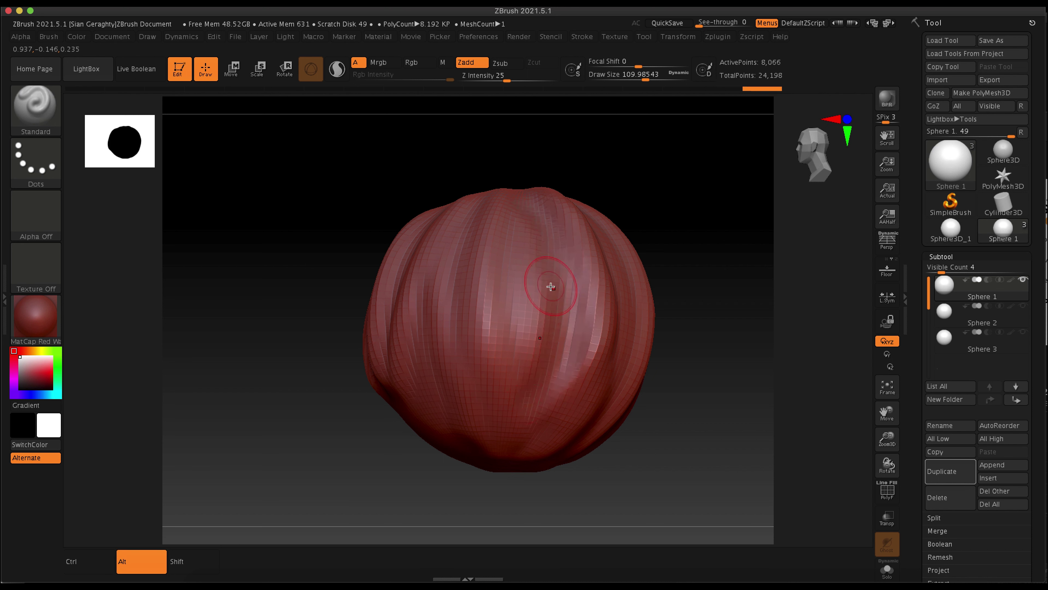
left_click_drag(549, 250, 562, 384, "alt")
Step: Carve grooves into the left-centre, then undo back through history to the smooth sphere
mouse_move(669, 433)
left_mouse_down()
mouse_move(678, 368)
mouse_move(582, 247)
mouse_move(538, 403)
left_mouse_up()
mouse_move(550, 213)
left_mouse_down("alt")
mouse_move(502, 280)
mouse_move(494, 382)
left_mouse_up("alt")
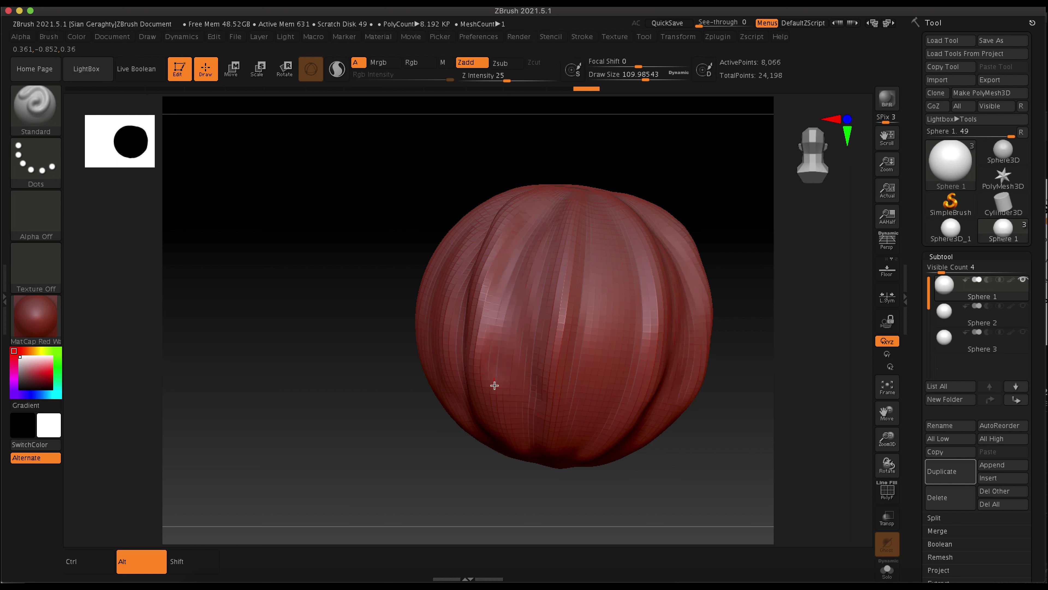
mouse_move(521, 421)
left_mouse_down("alt")
mouse_move(569, 210)
mouse_move(524, 276)
mouse_move(524, 234)
mouse_move(512, 353)
left_mouse_up("alt")
left_click_drag(773, 404, 713, 407)
key("super+z")
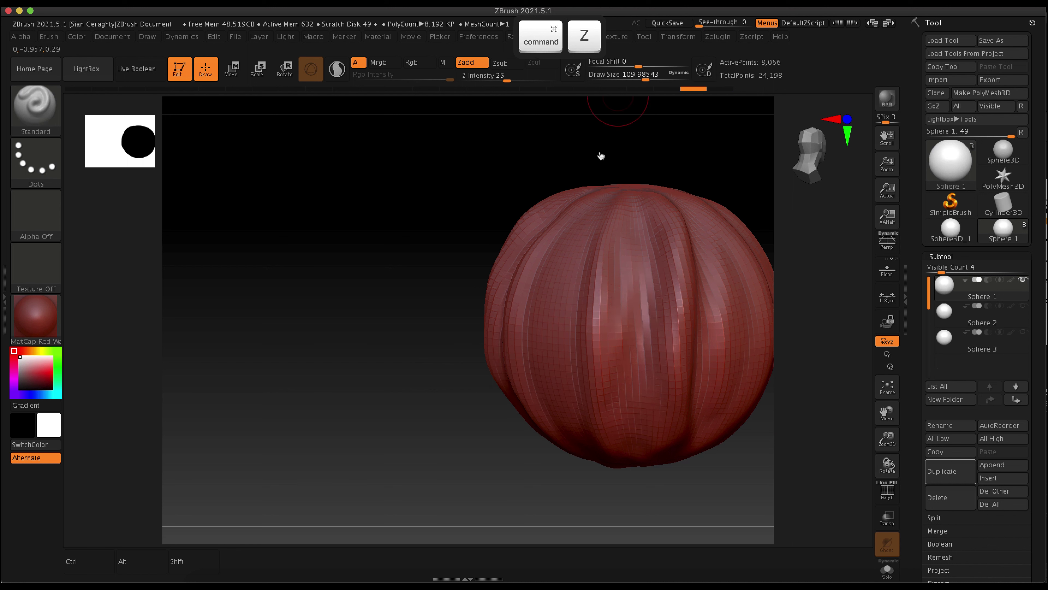
mouse_move(694, 91)
left_mouse_down()
mouse_move(70, 90)
mouse_move(527, 99)
mouse_move(426, 100)
left_mouse_up()
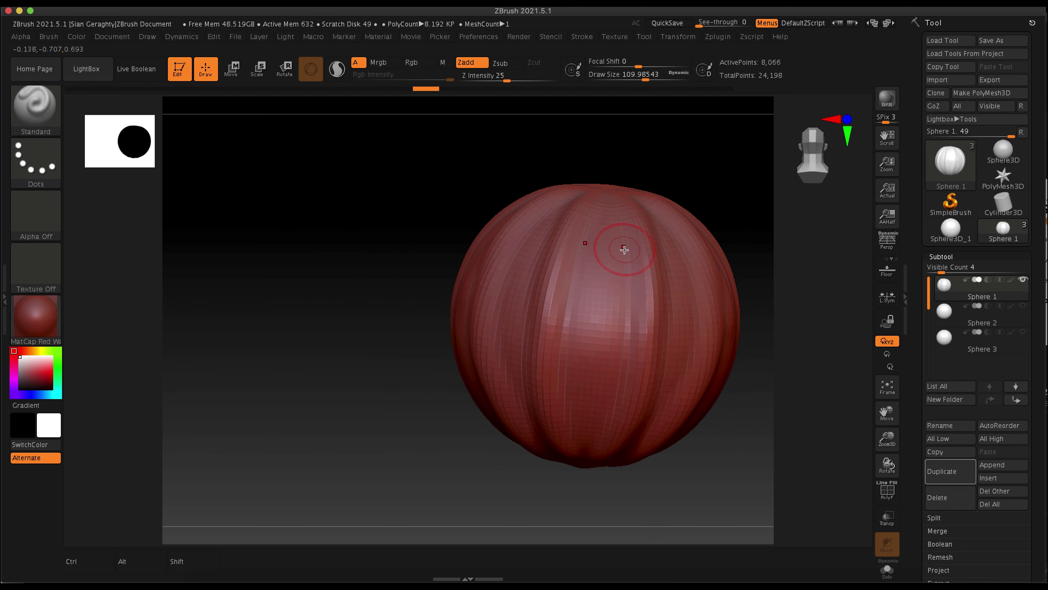
Step: Carve Zsub grooves top to bottom down the sphere's front, turning it between strokes
key("alt")
mouse_move(567, 265)
left_mouse_down("alt")
mouse_move(540, 393)
mouse_move(555, 347)
left_mouse_up("alt")
left_click_drag(554, 337, 571, 430, "alt")
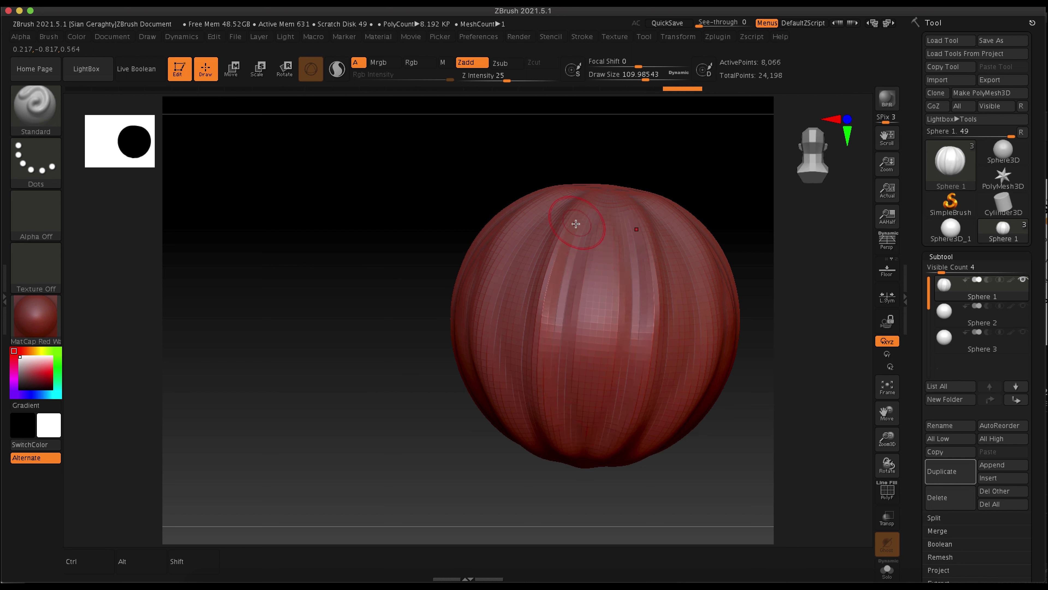
left_click_drag(553, 264, 565, 410, "alt")
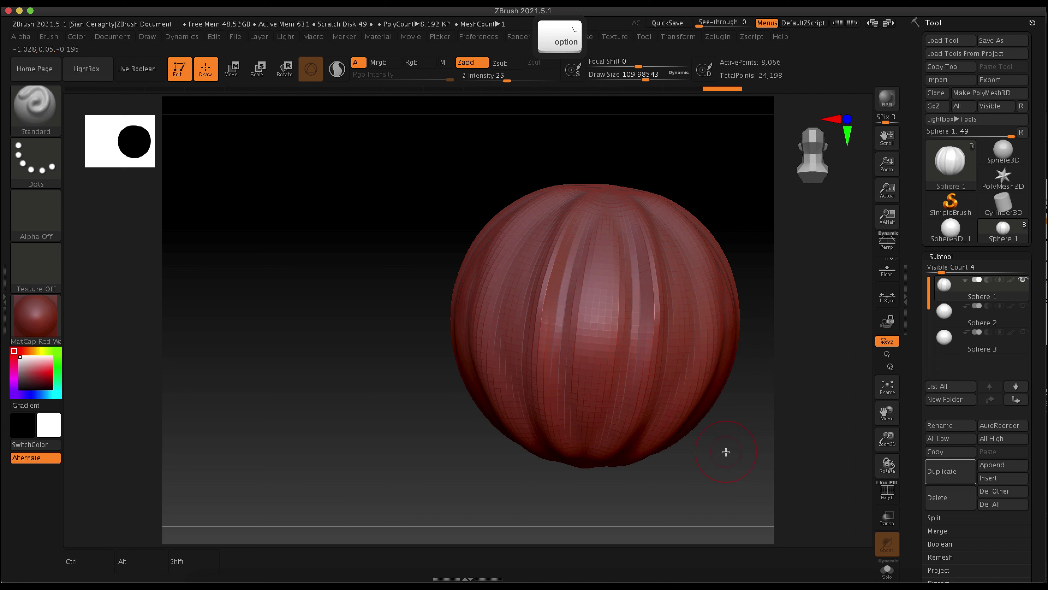
left_click_drag(726, 452, 690, 440)
mouse_move(643, 206)
left_mouse_down("alt")
mouse_move(598, 312)
mouse_move(627, 433)
left_mouse_up("alt")
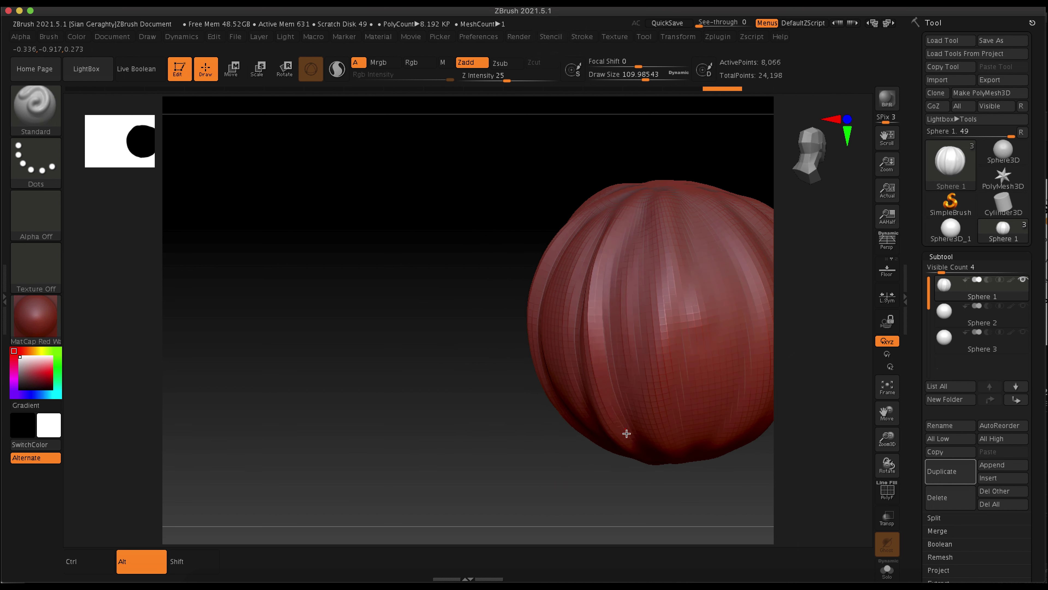
left_click_drag(648, 231, 657, 421, "alt")
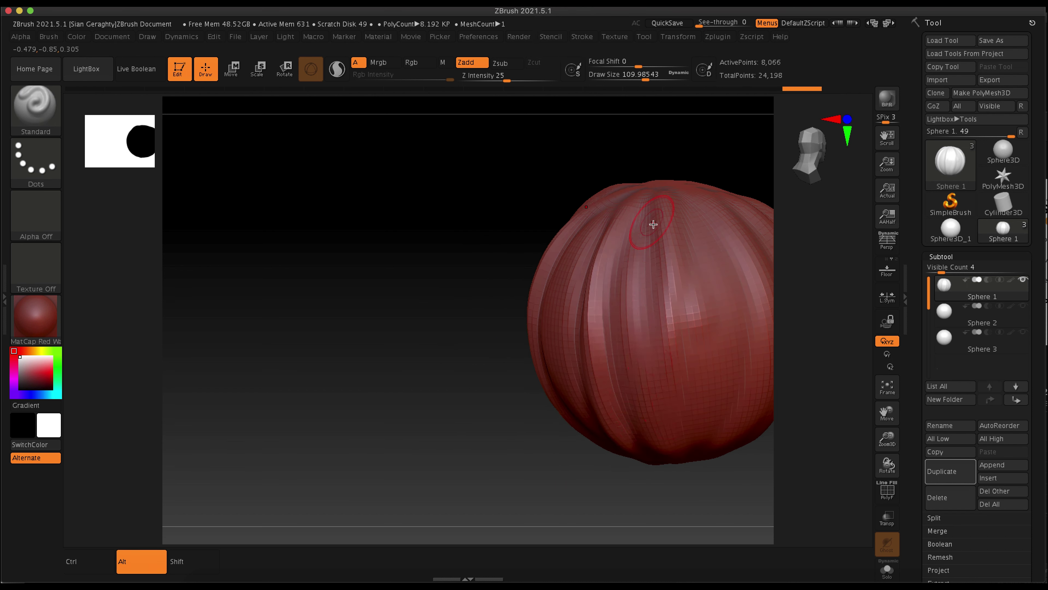
left_click_drag(654, 224, 646, 374, "alt")
left_click_drag(692, 501, 663, 290)
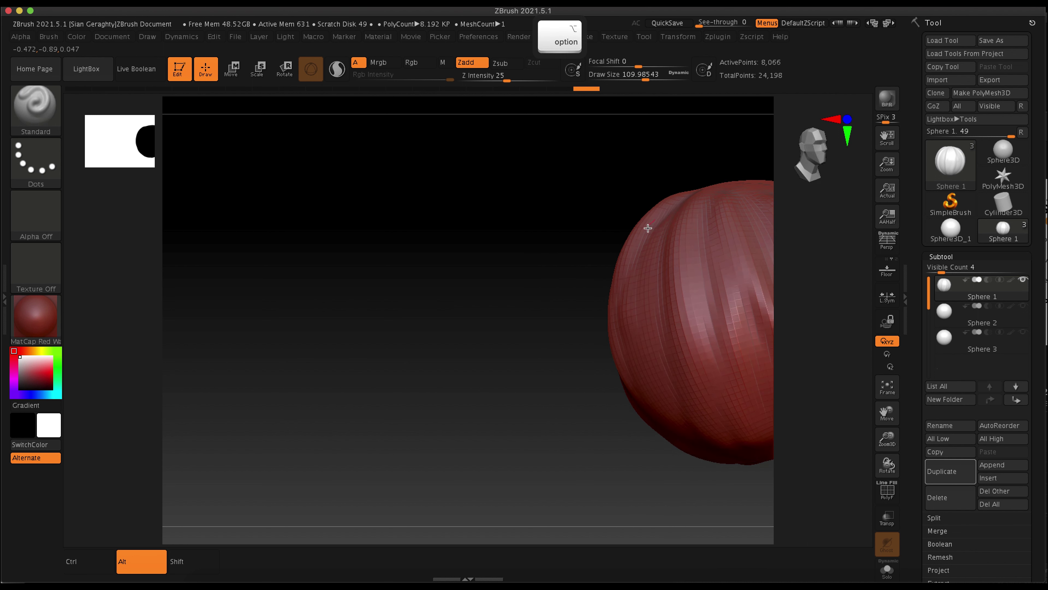
Step: Carve grooves along the sphere's side and edge, then across its upper middle
mouse_move(648, 228)
left_mouse_down("alt")
mouse_move(622, 331)
mouse_move(671, 424)
left_mouse_up("alt")
left_click_drag(635, 361, 676, 429, "alt")
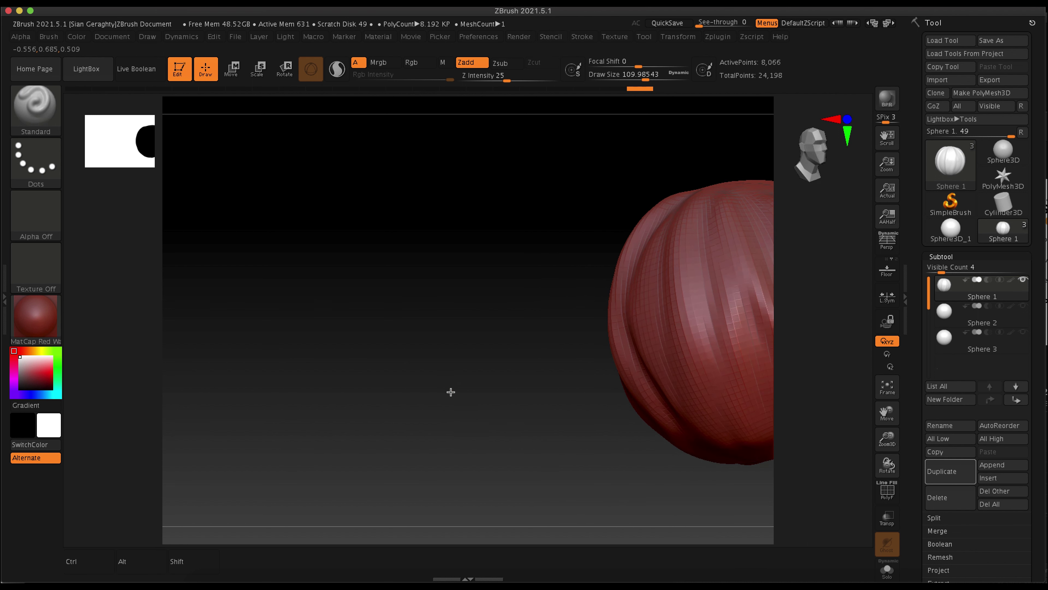
left_click_drag(451, 391, 489, 387)
left_click_drag(563, 458, 610, 430, "alt")
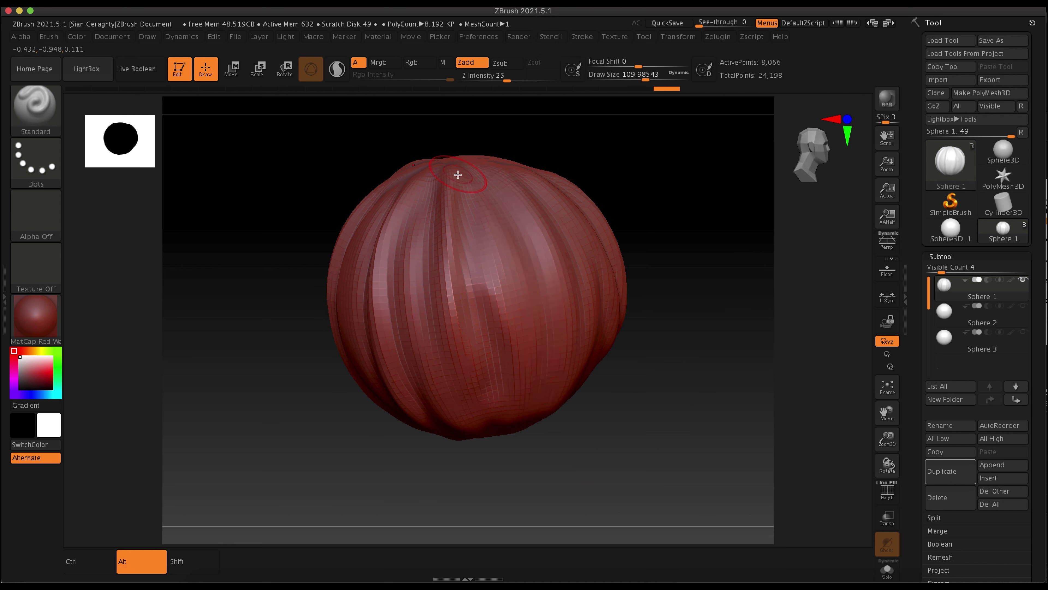
left_click_drag(497, 202, 545, 323, "alt")
left_click_drag(651, 266, 682, 356, "alt")
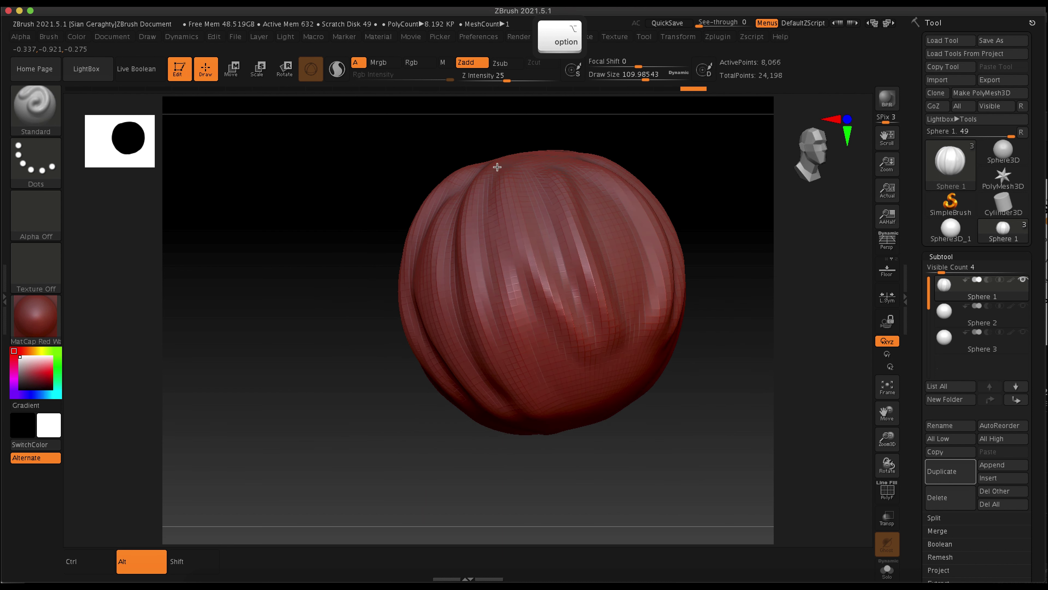
mouse_move(497, 166)
left_mouse_down("alt")
mouse_move(492, 245)
mouse_move(524, 363)
left_mouse_up("alt")
mouse_move(523, 168)
left_mouse_down()
mouse_move(559, 299)
mouse_move(545, 285)
mouse_move(577, 369)
left_mouse_up()
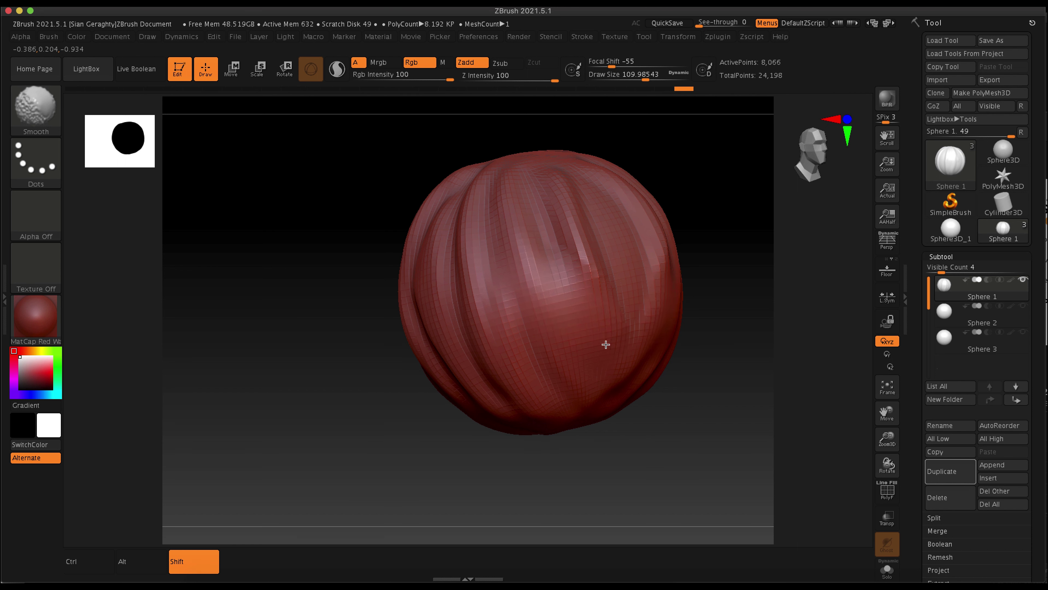
Step: Raise two vertical ridges on the sphere's front and carve a groove beside them
mouse_move(606, 454)
left_mouse_down()
mouse_move(604, 465)
mouse_move(643, 473)
left_mouse_up()
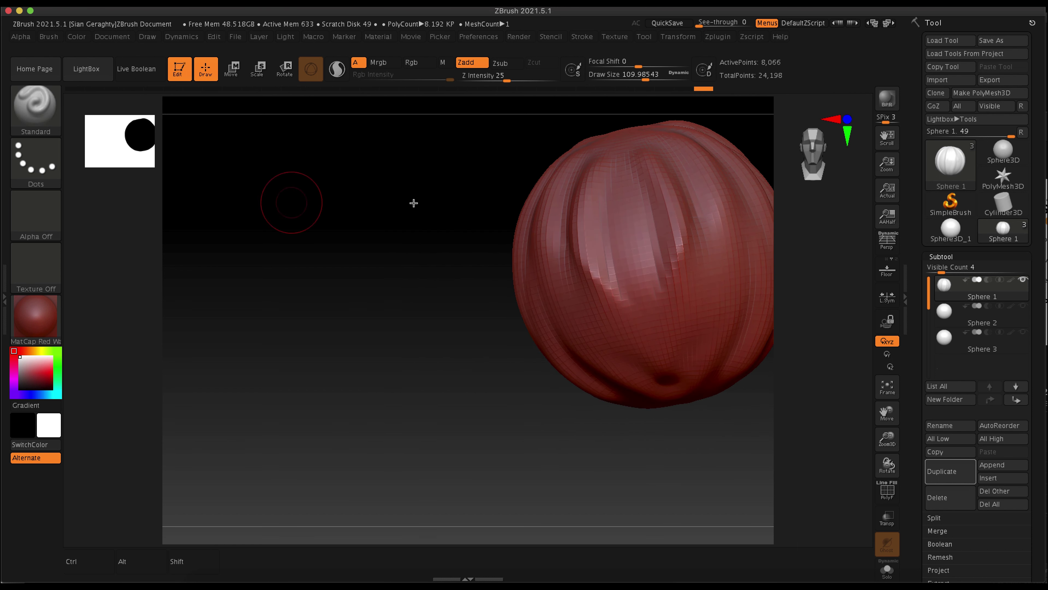
left_click_drag(598, 264, 654, 391)
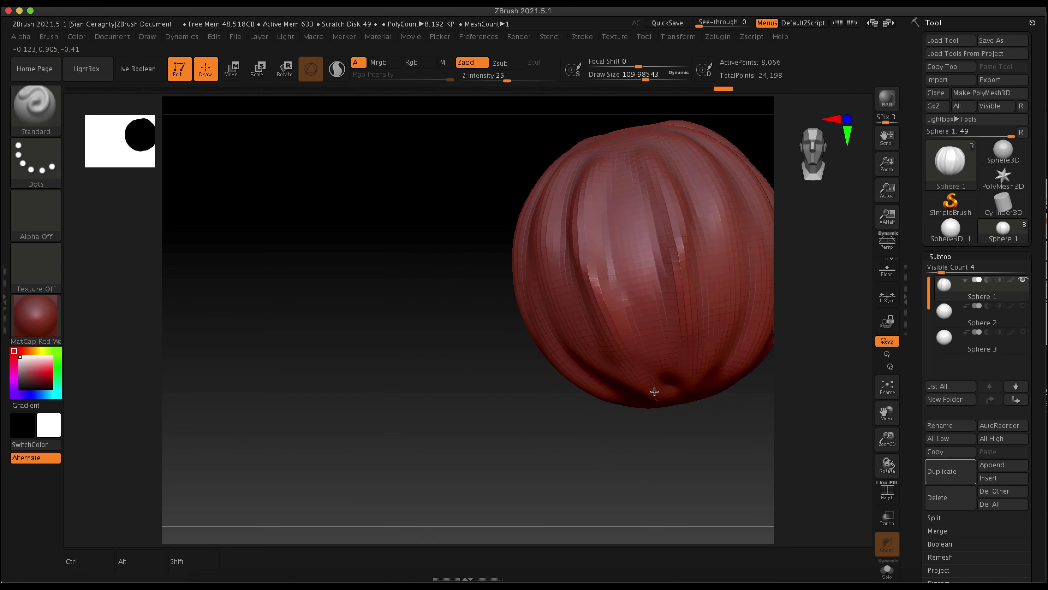
left_click_drag(650, 209, 656, 246)
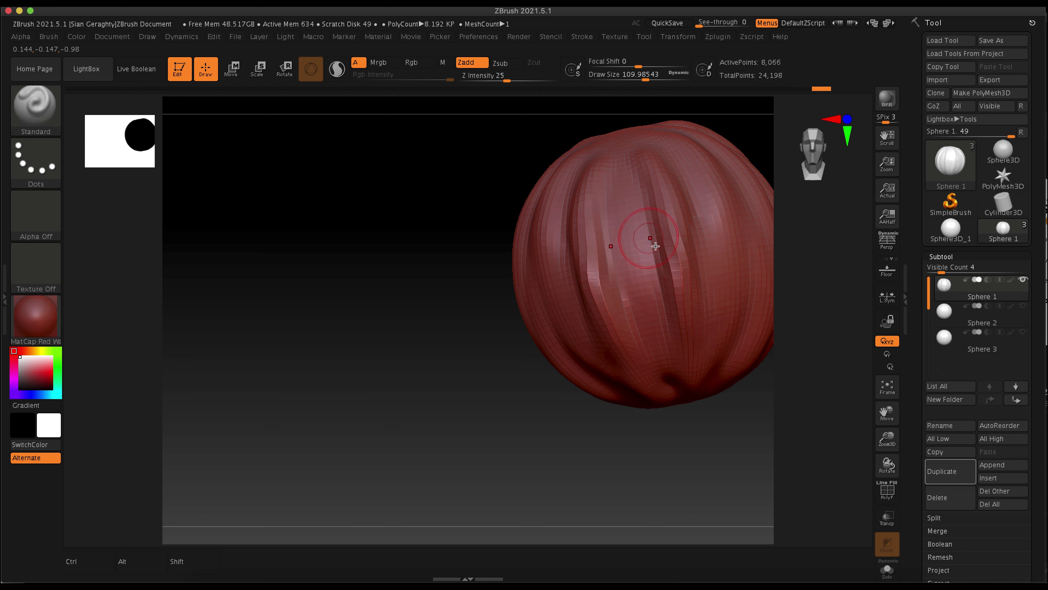
left_click_drag(622, 199, 638, 285, "alt")
Step: View the sphere from above and carve deeper grooves across its centre
left_click_drag(486, 331, 520, 358)
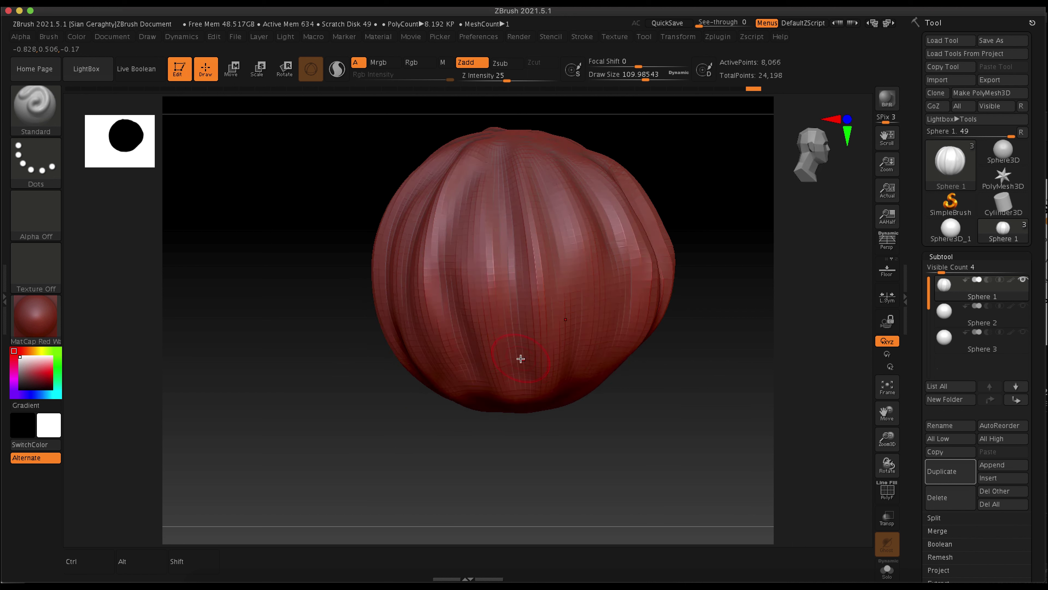
left_click_drag(493, 426, 538, 445, "alt")
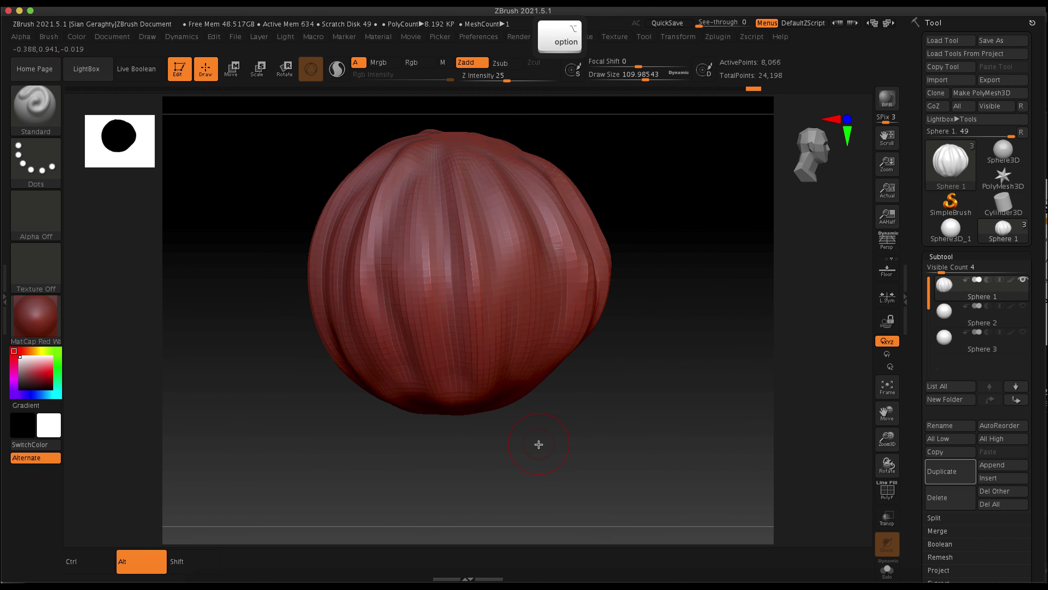
left_click_drag(626, 379, 667, 414, "alt")
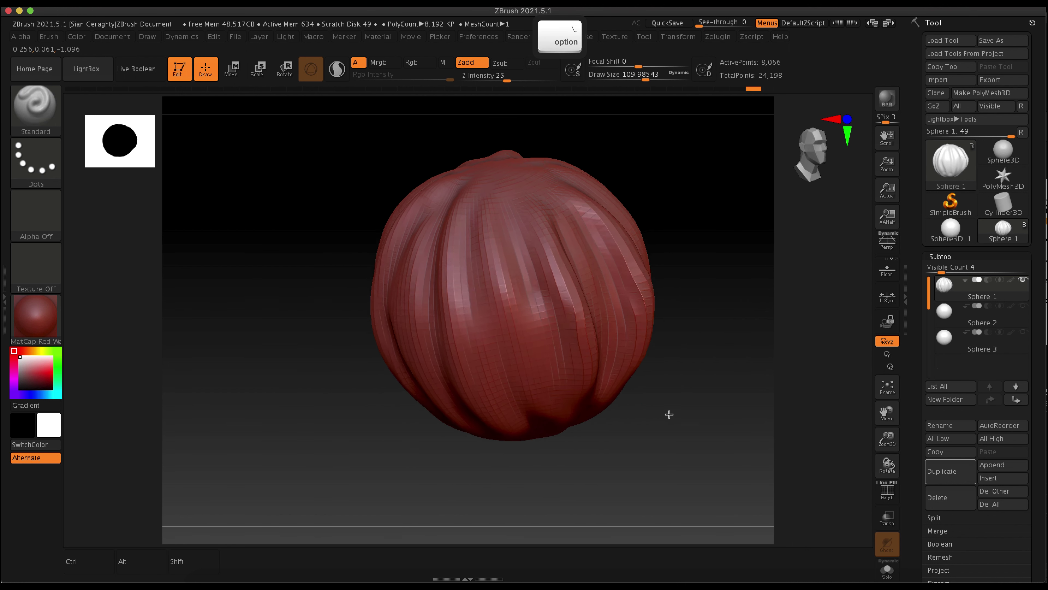
left_click_drag(718, 258, 661, 262)
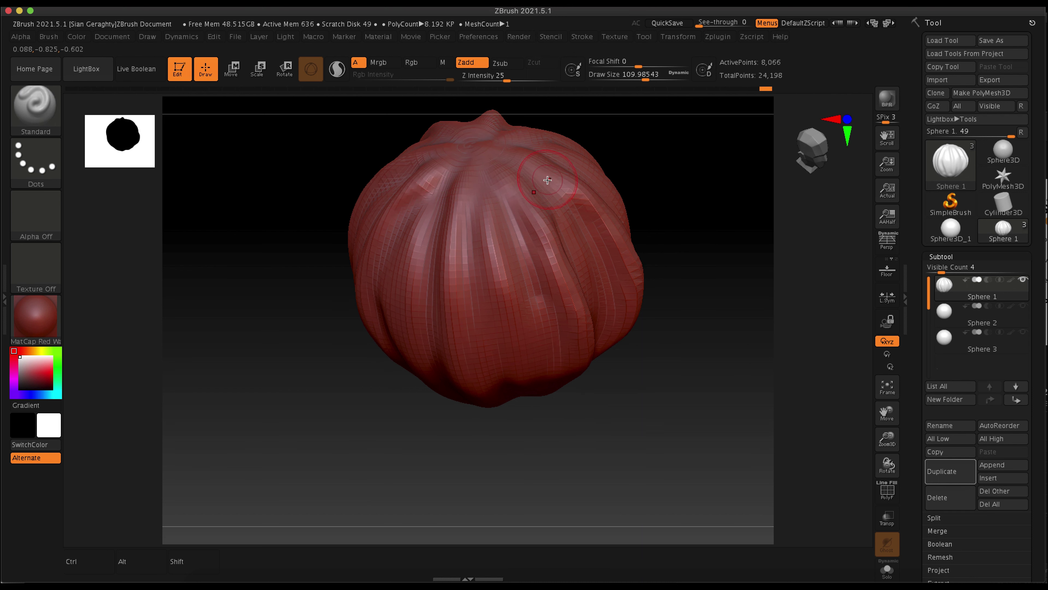
right_click_drag(599, 243, 566, 217)
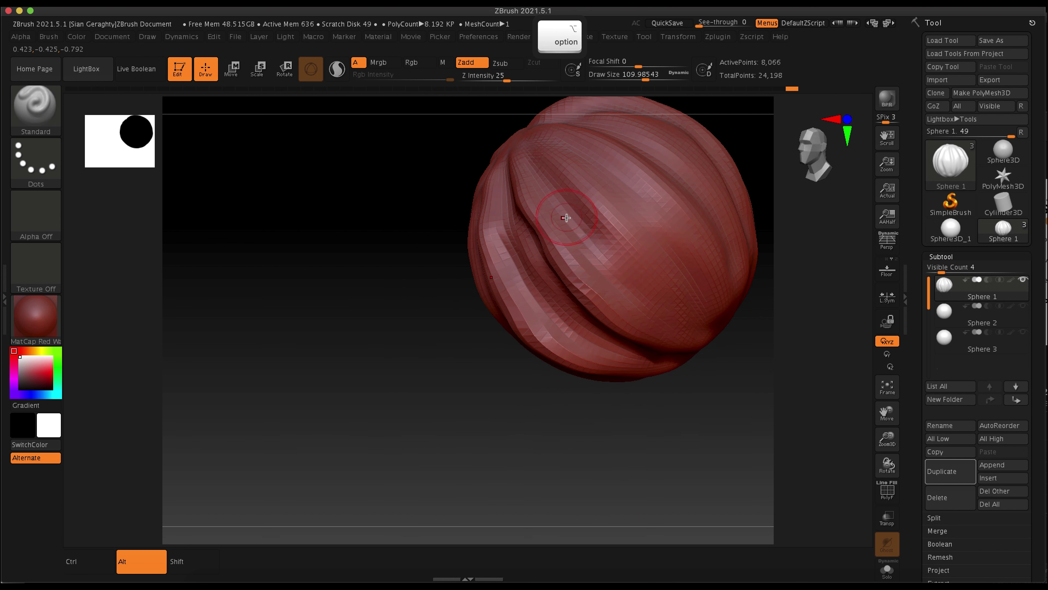
mouse_move(566, 217)
left_mouse_down("alt")
mouse_move(636, 289)
mouse_move(573, 173)
mouse_move(707, 308)
left_mouse_up("alt")
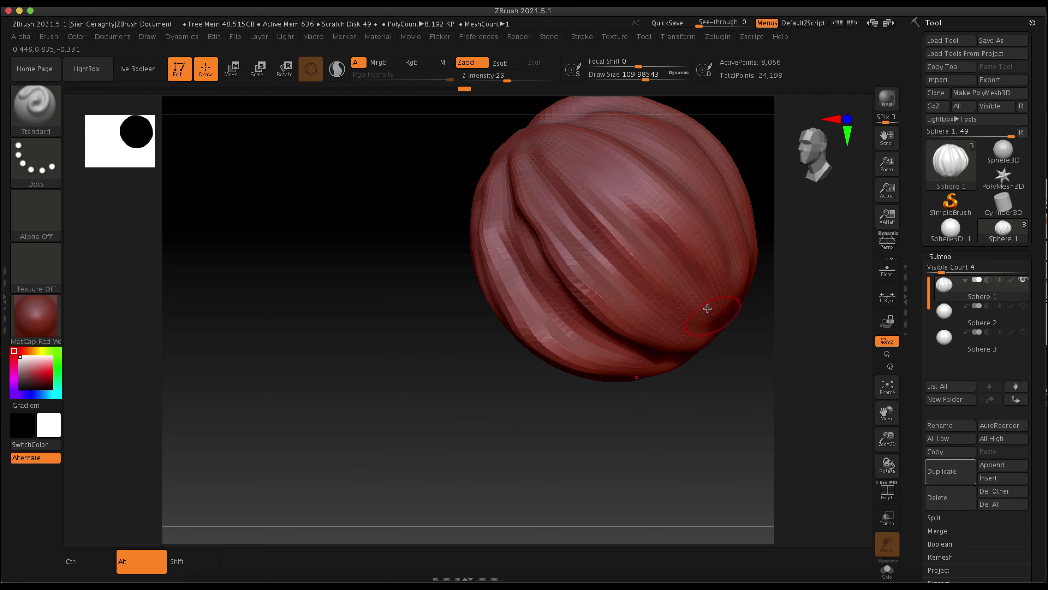
right_click_drag(707, 308, 477, 225)
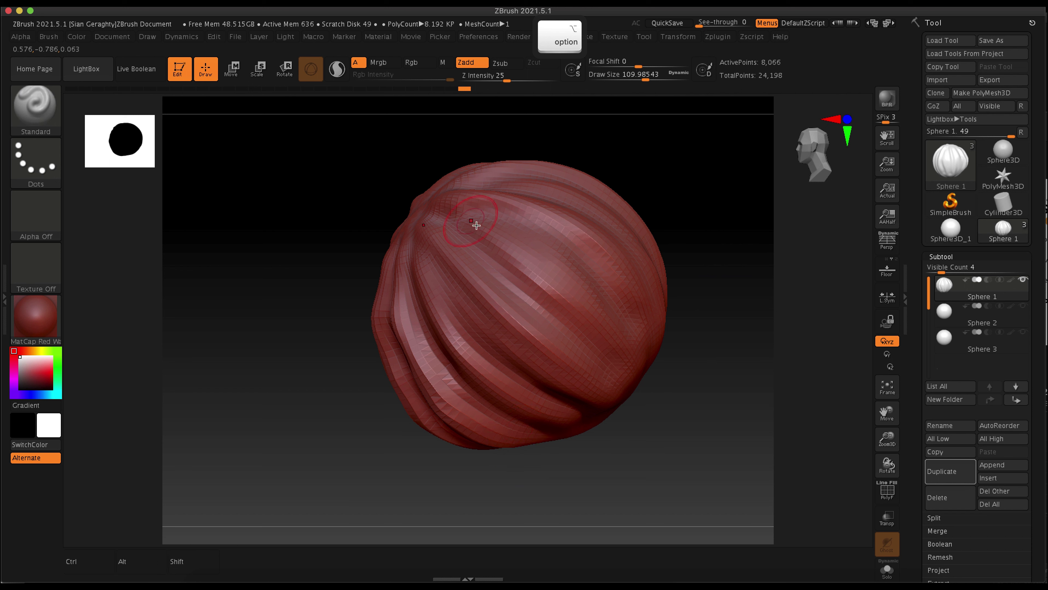
Step: Smooth the sphere's bulging right edge and its top edge into rounded ribs
right_click_drag(402, 188, 767, 290)
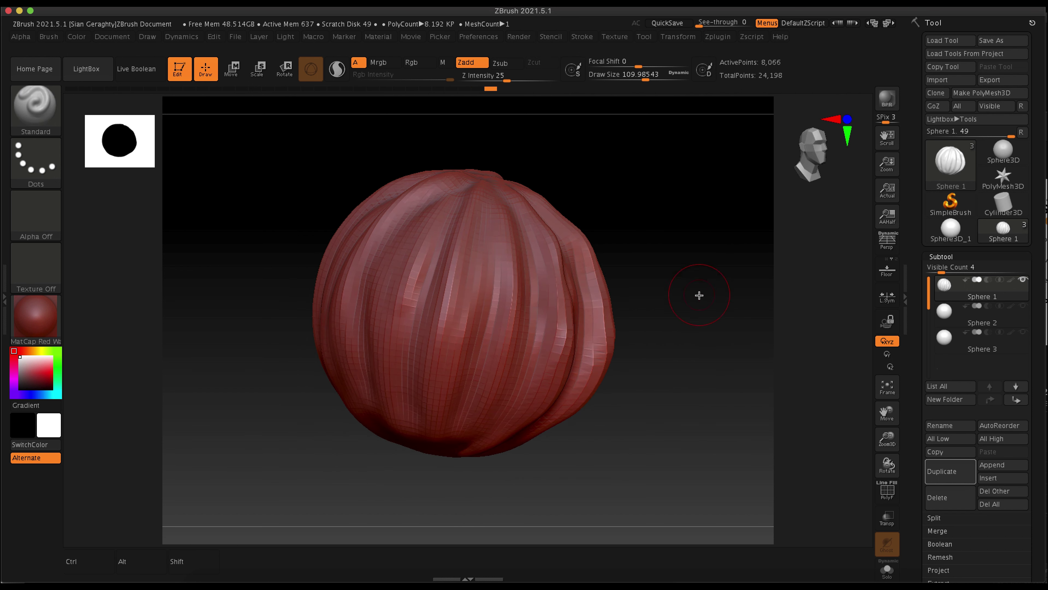
right_click_drag(611, 369, 614, 372, "shift")
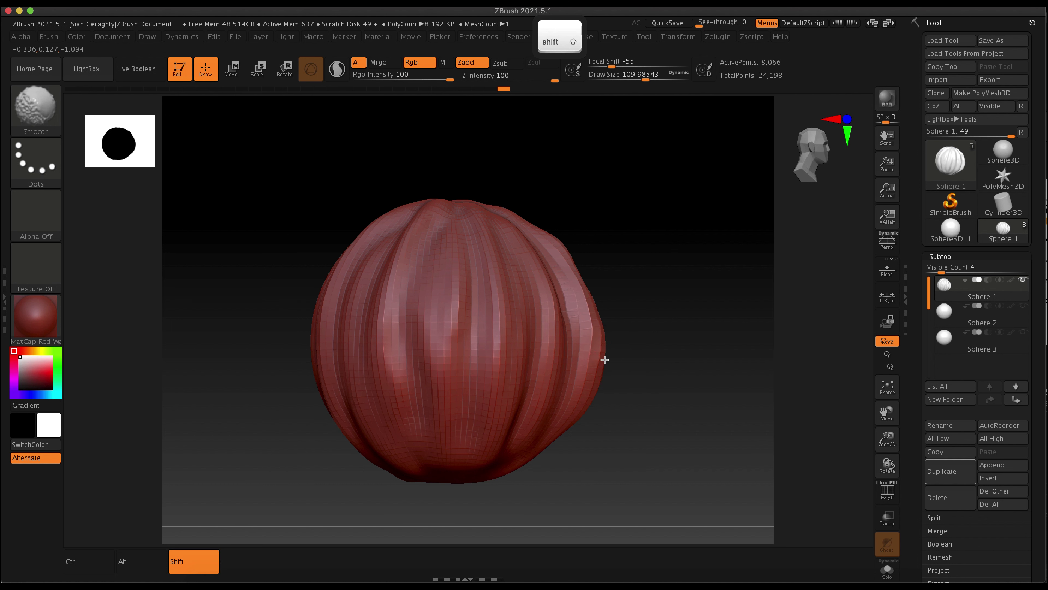
left_click_drag(603, 358, 571, 252, "shift")
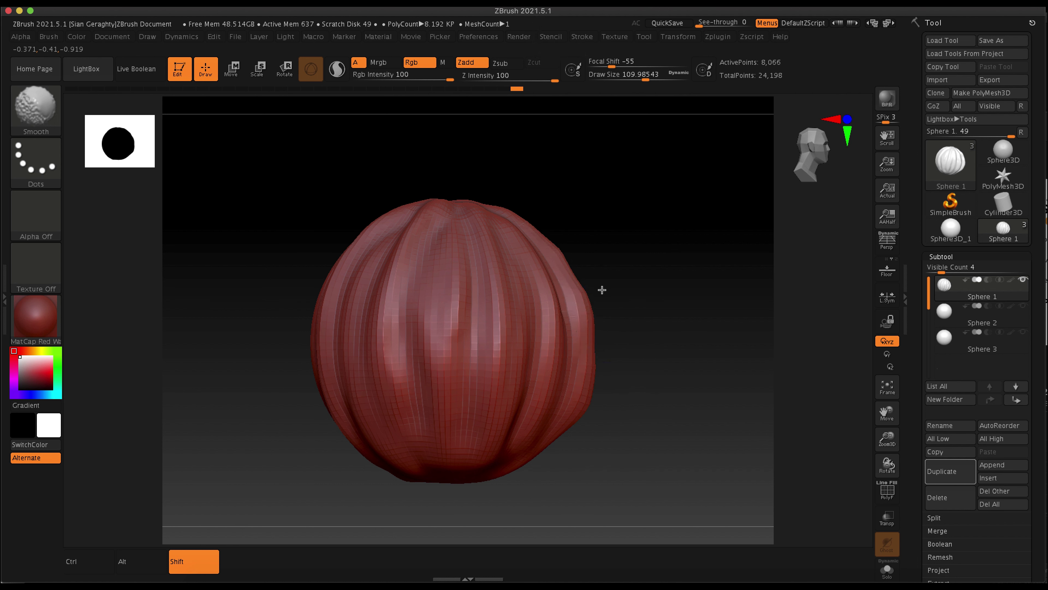
right_click_drag(636, 381, 694, 426, "shift")
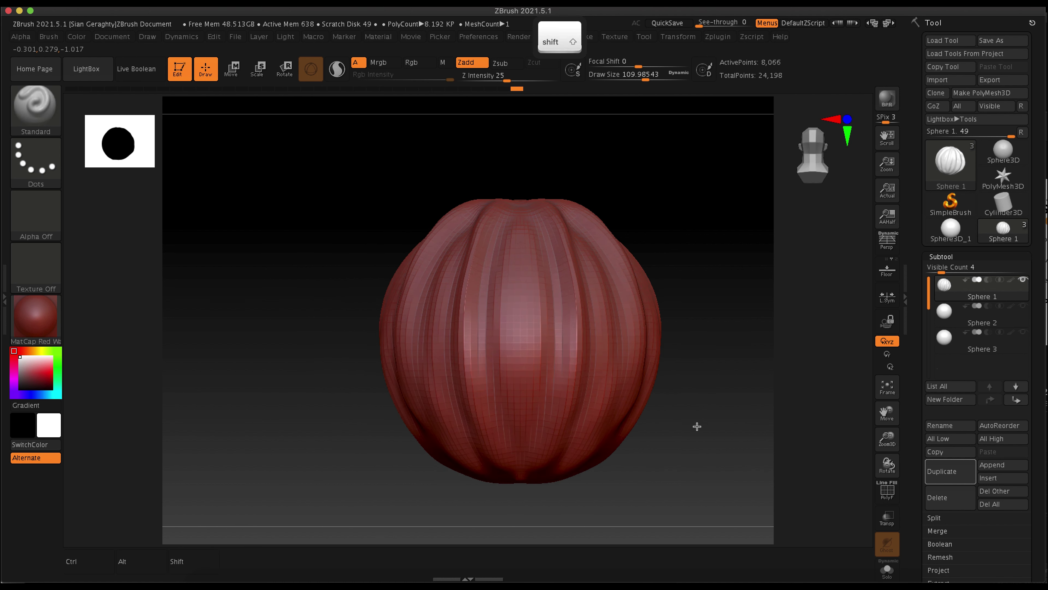
key("shift")
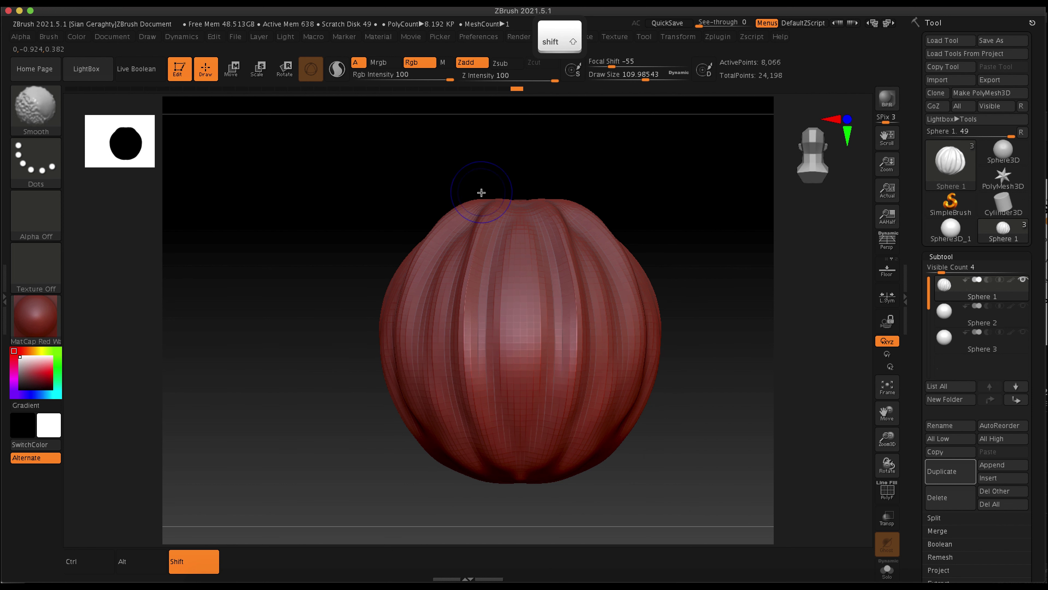
left_click_drag(481, 192, 493, 196, "shift")
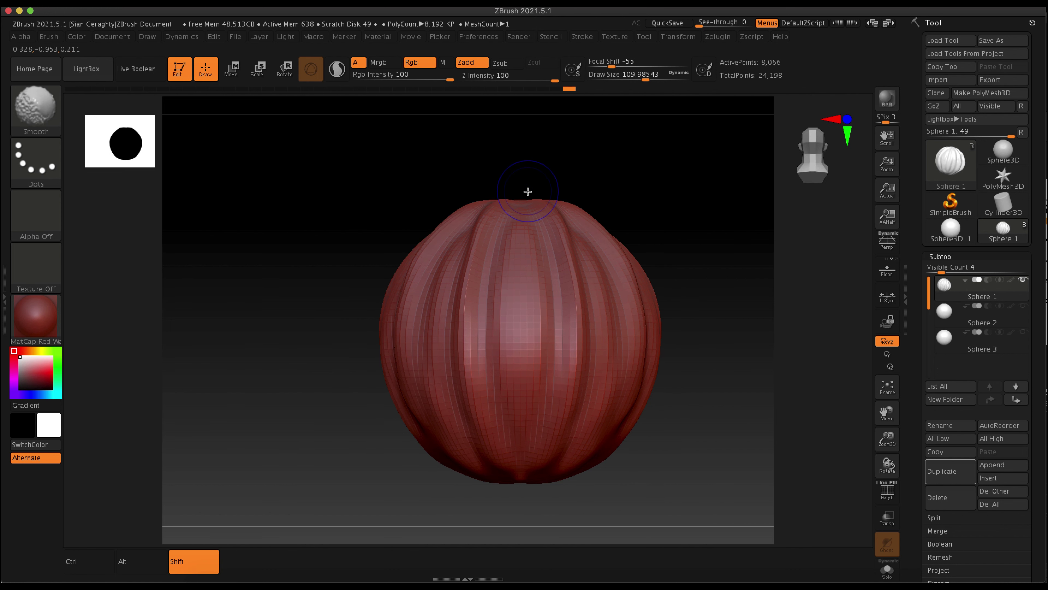
left_click_drag(664, 466, 569, 473)
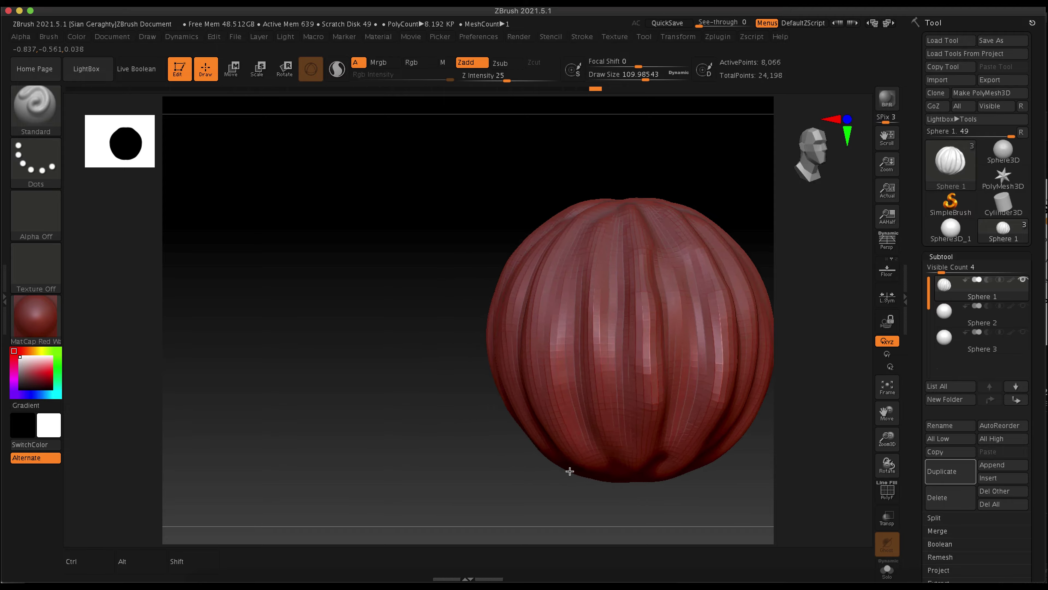